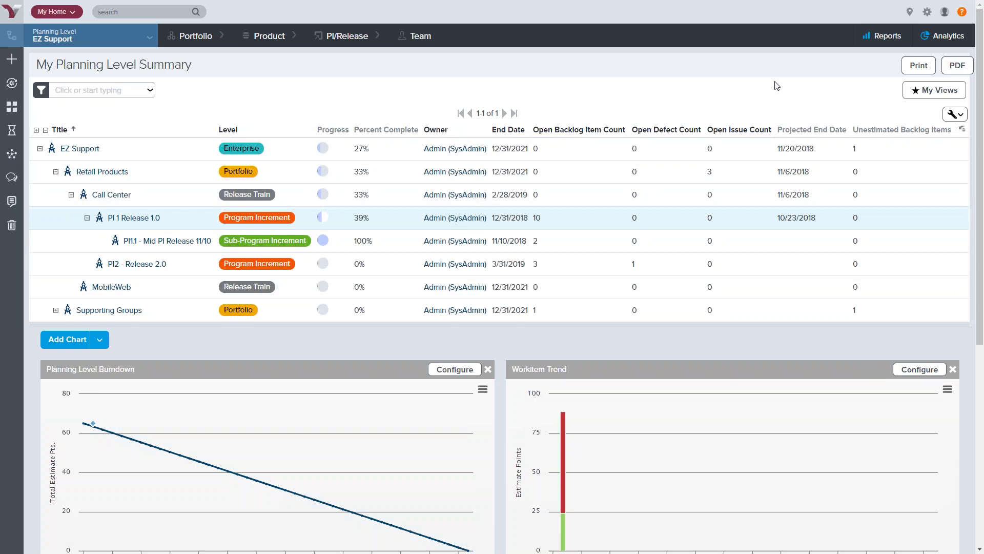
mouse_move(302, 95)
left_mouse_down()
mouse_move(252, 120)
mouse_move(258, 110)
mouse_move(282, 124)
left_mouse_up()
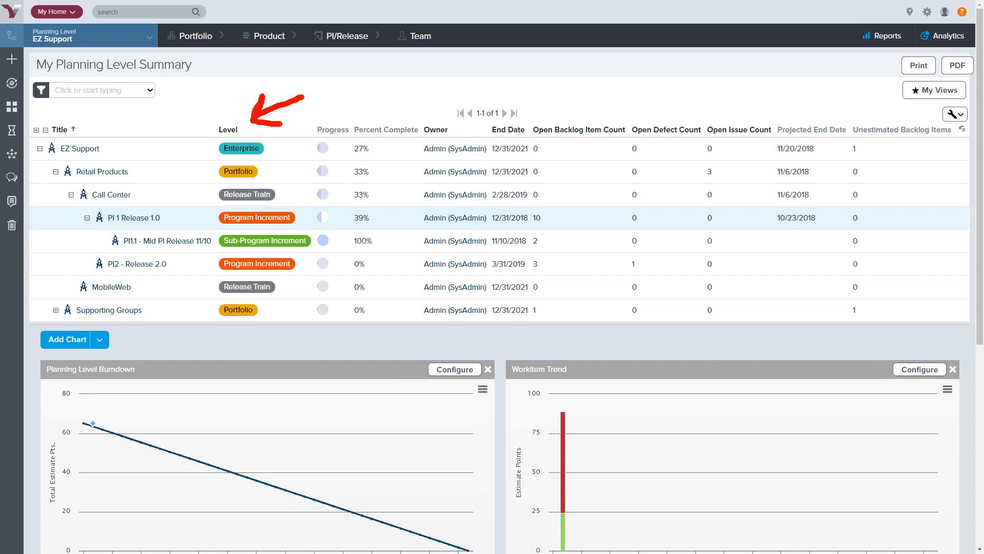
mouse_move(160, 169)
left_mouse_down()
mouse_move(196, 175)
mouse_move(185, 187)
left_mouse_up()
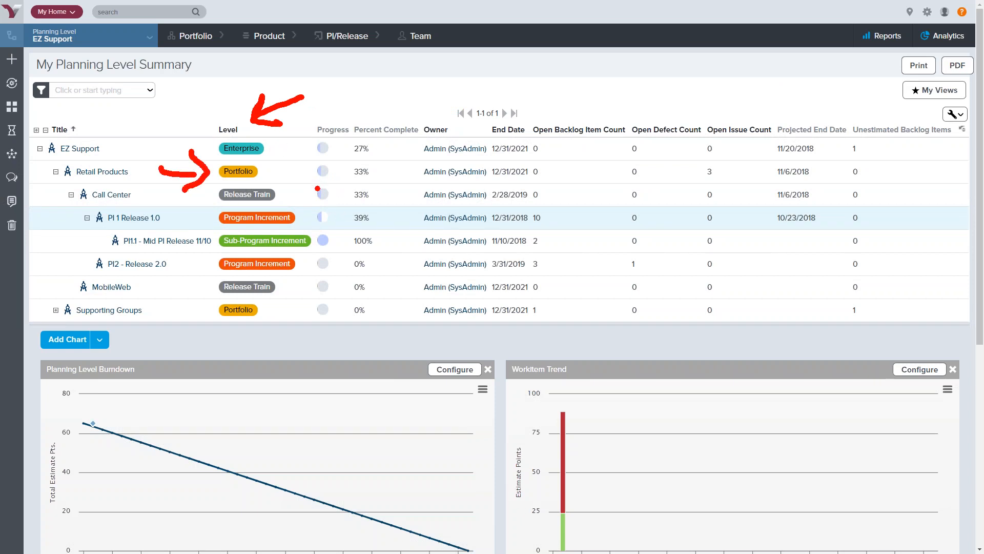
mouse_move(295, 195)
left_mouse_down()
mouse_move(349, 194)
mouse_move(293, 199)
mouse_move(318, 210)
left_mouse_up()
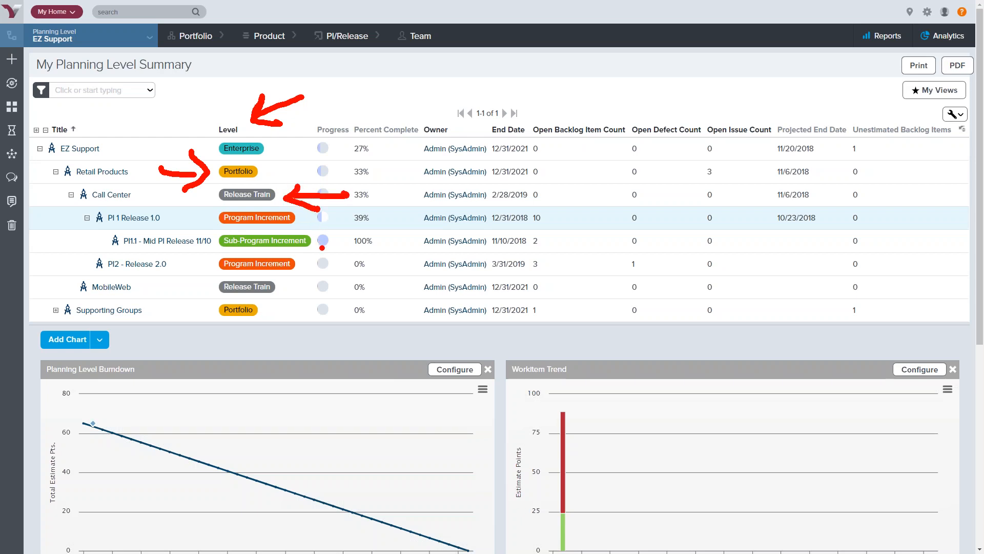
key("Escape")
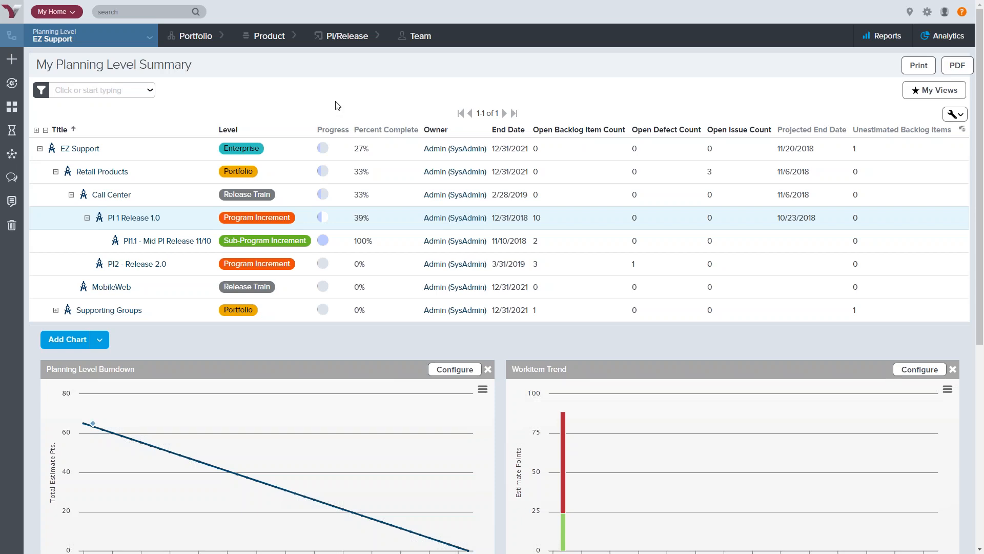
Step: Start a new strategic theme in the portfolio's Strategic Themes list and title it "Customer Satisfaction"
left_click(197, 35)
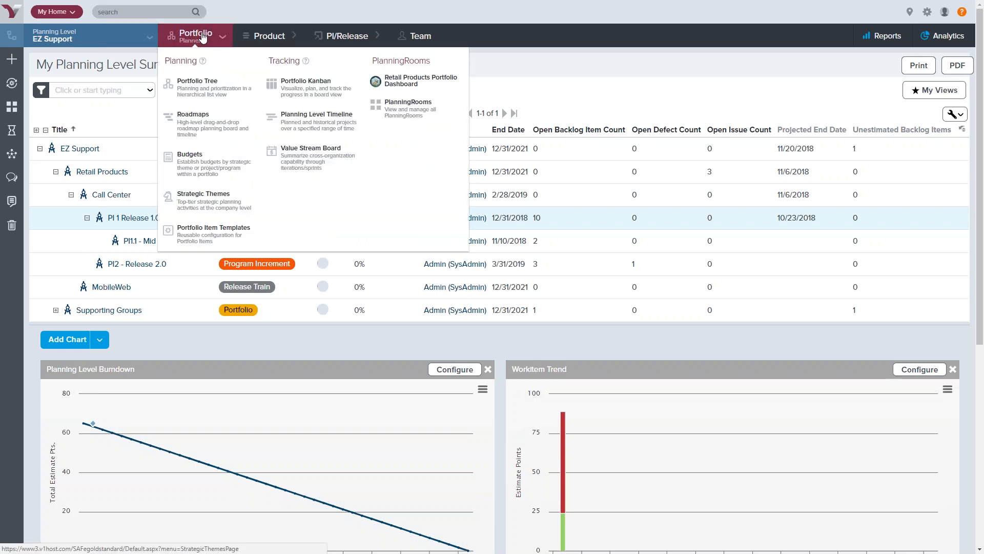
left_click(207, 194)
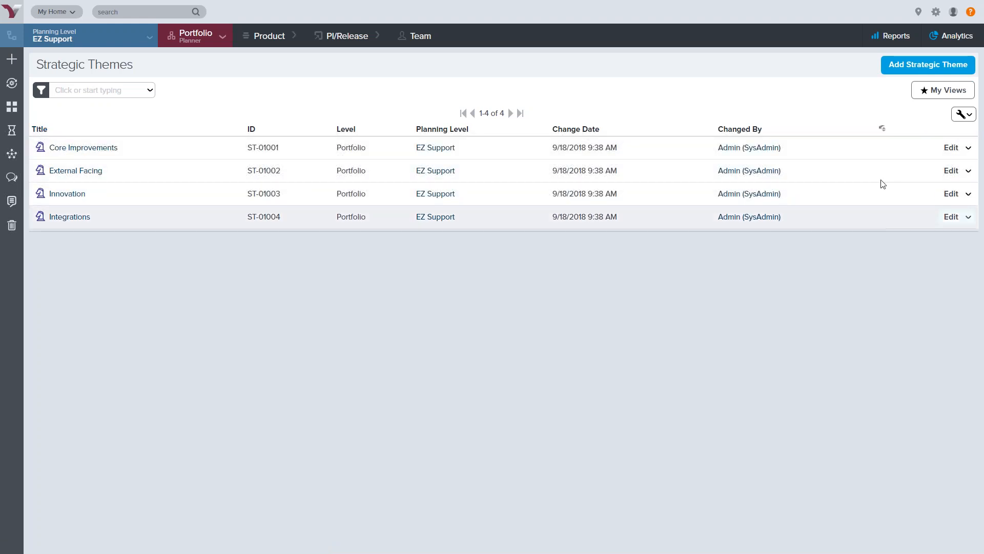
left_click(933, 67)
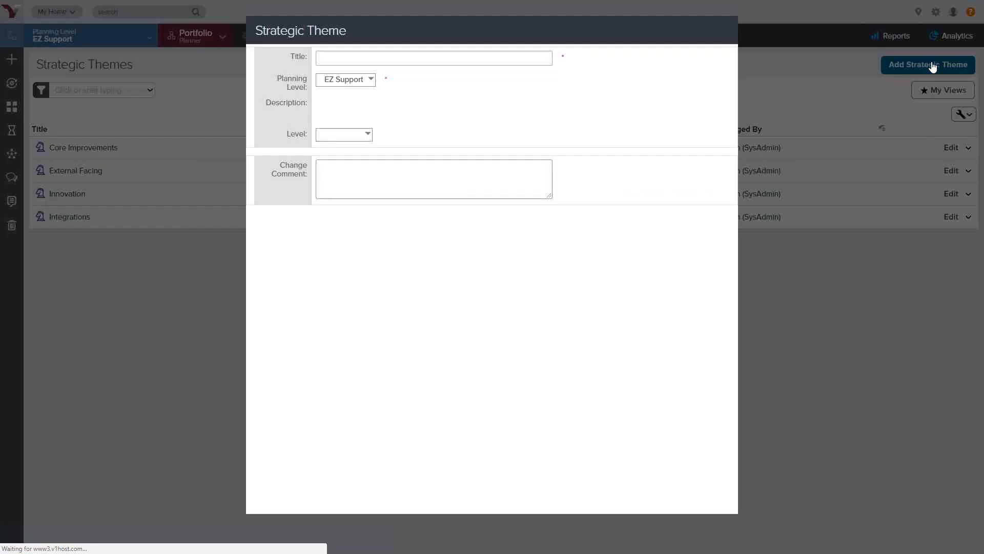
left_click(393, 60)
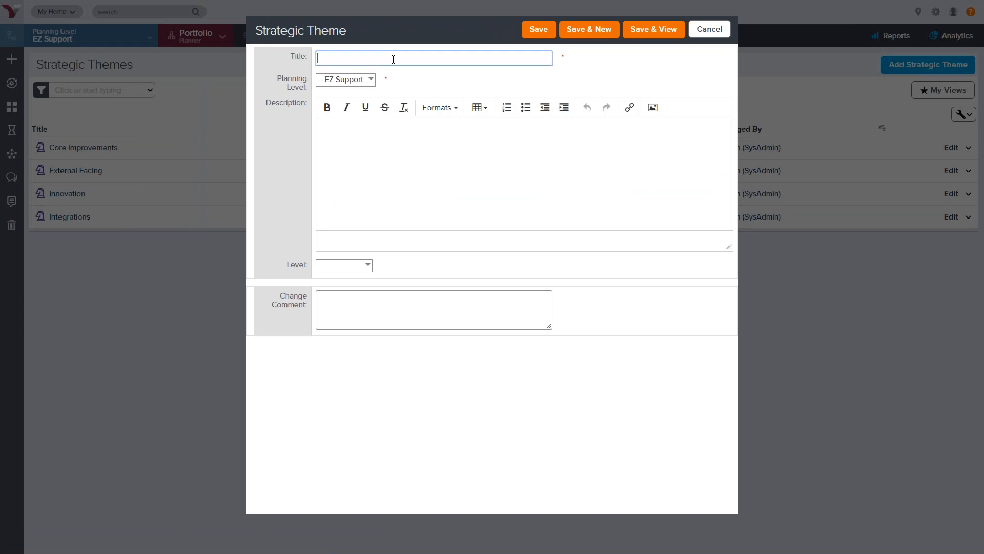
type("Customer Satisfaction")
Step: Set the new strategic theme's level to Portfolio and save the theme
left_click(358, 133)
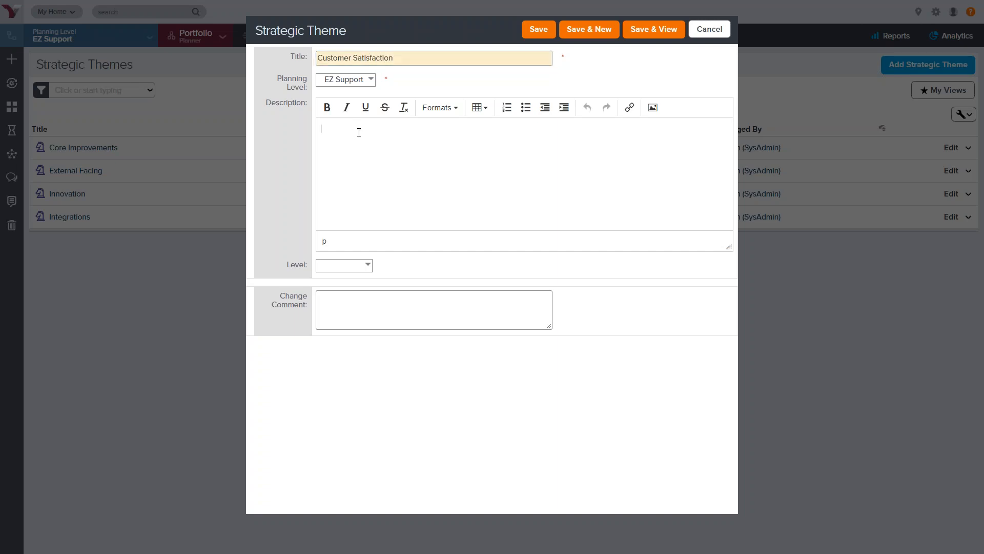
left_click(359, 267)
left_click(349, 289)
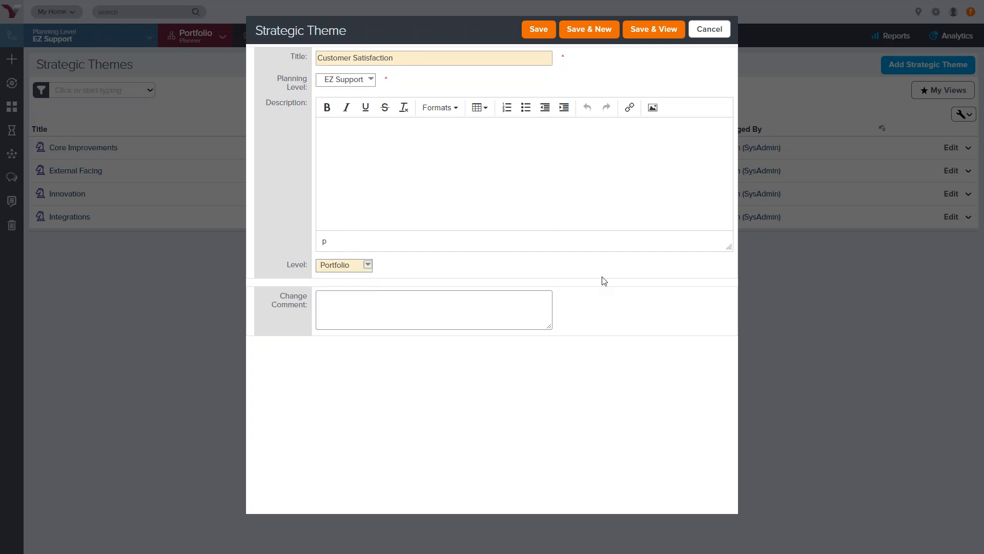
left_click(539, 29)
left_click(539, 30)
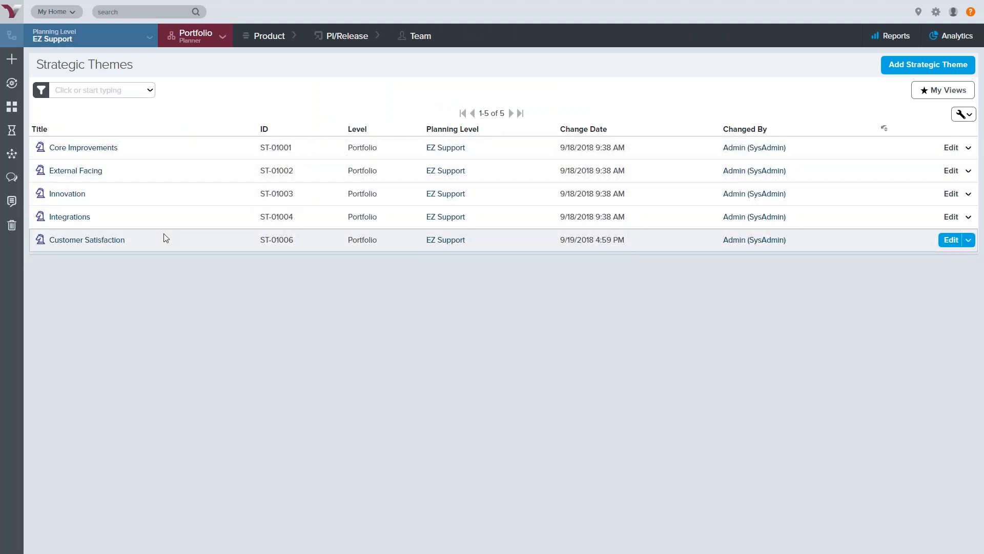
Step: Start a new portfolio item in the Portfolio Tree and title it "Epic to make customers happy"
mouse_move(194, 36)
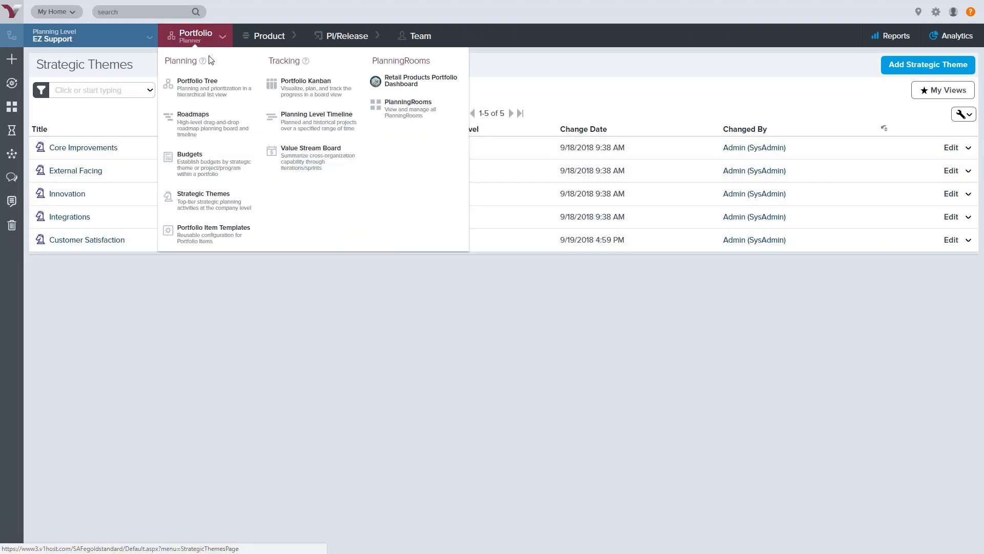
left_click(227, 86)
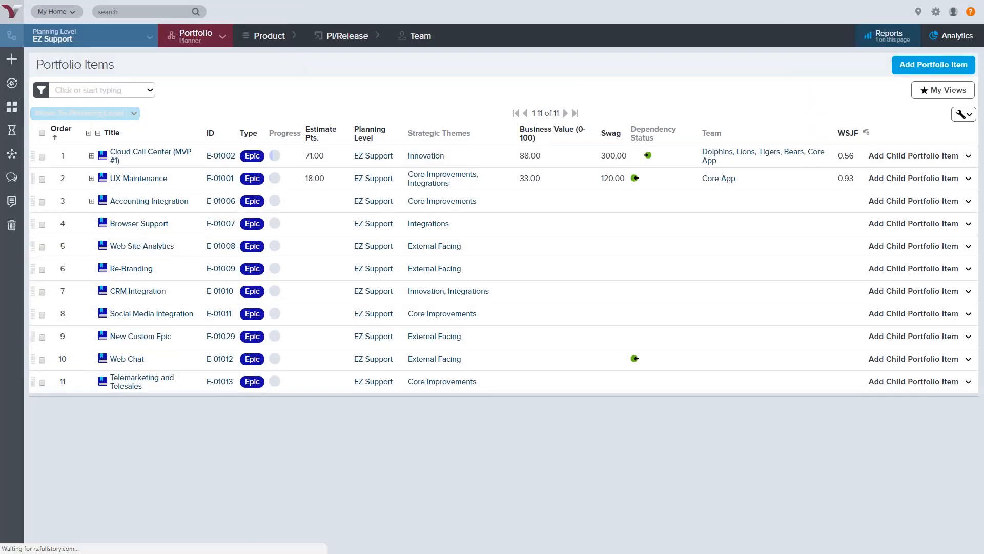
left_click(947, 68)
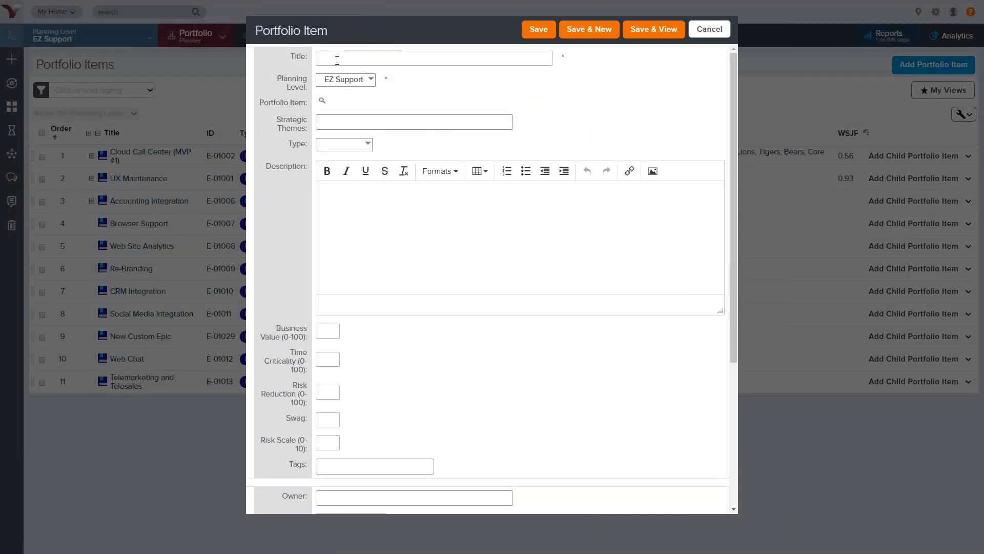
left_click(334, 56)
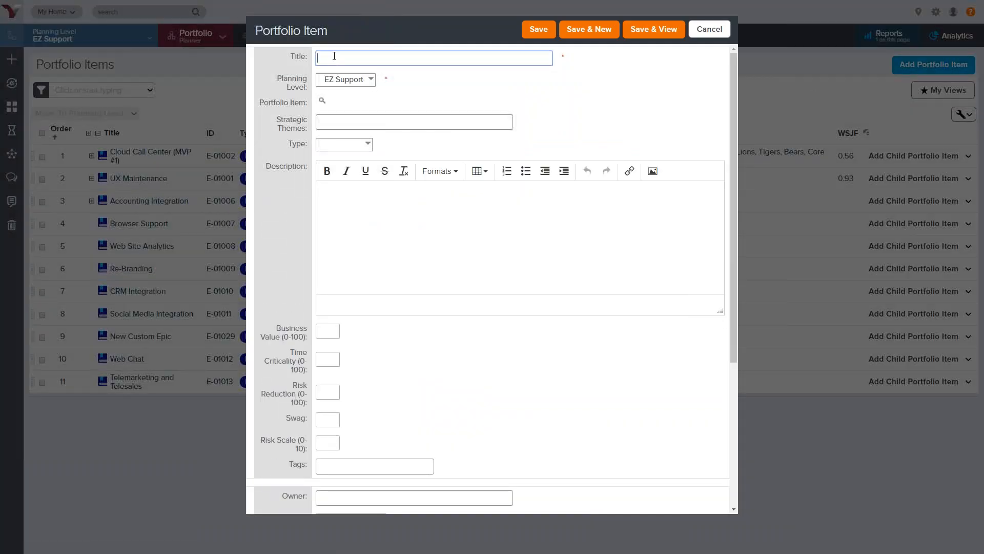
type("New E")
key("BackSpace")
key("BackSpace")
type("Epic to make customers happy")
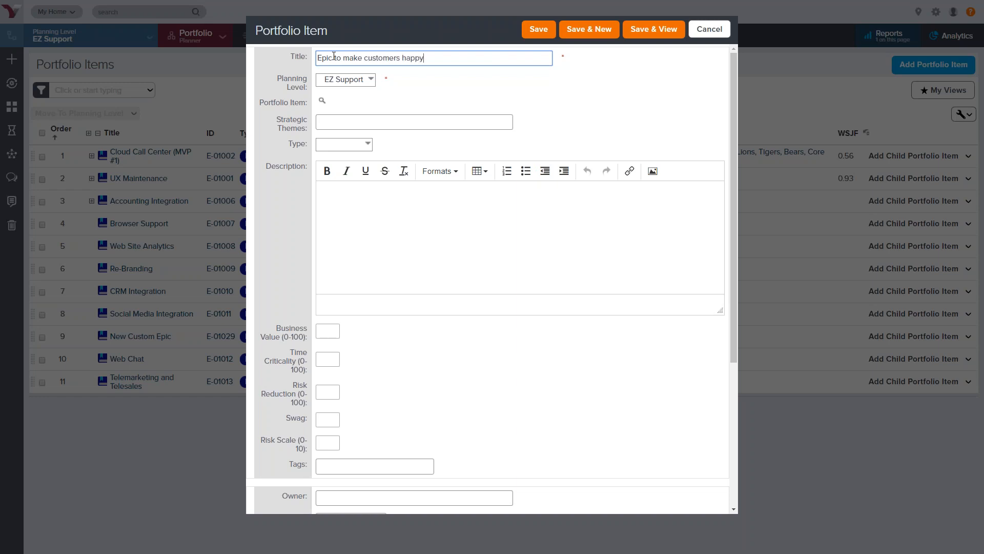
Step: Assign the Customer Satisfaction strategic theme to the portfolio item and set its type to Epic
left_click(335, 122)
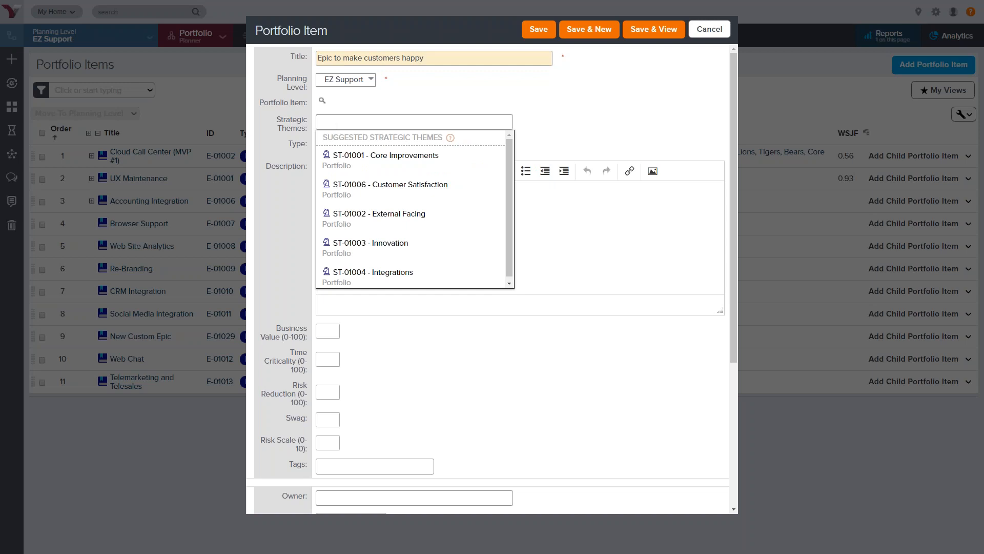
left_click(396, 188)
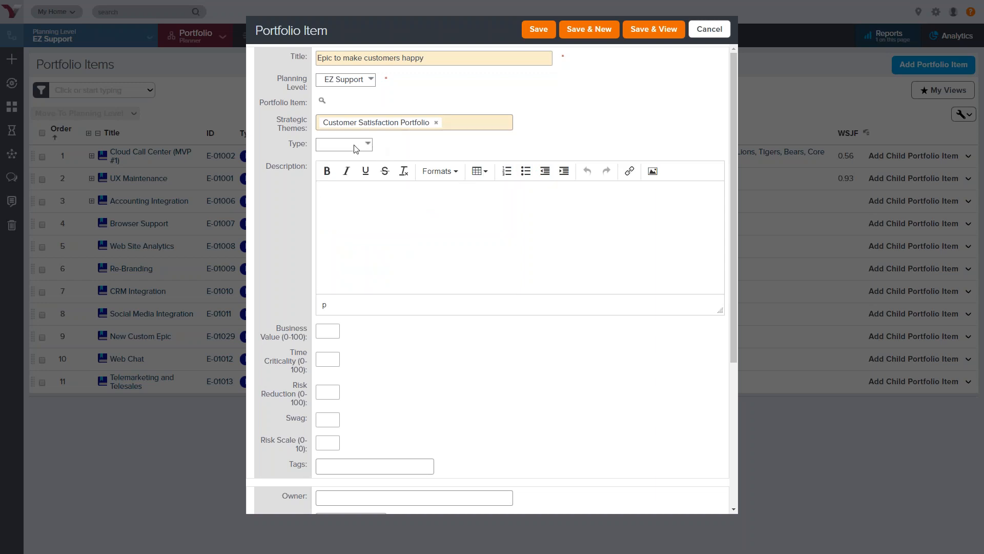
left_click(354, 145)
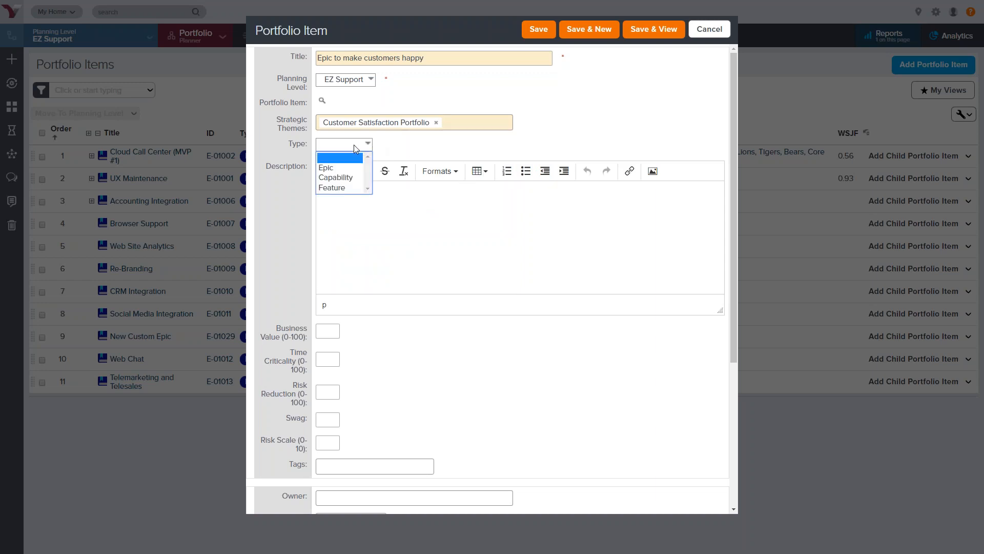
left_click(328, 169)
Step: Enter "Epic Desc" as the description of the portfolio item
left_click(369, 233)
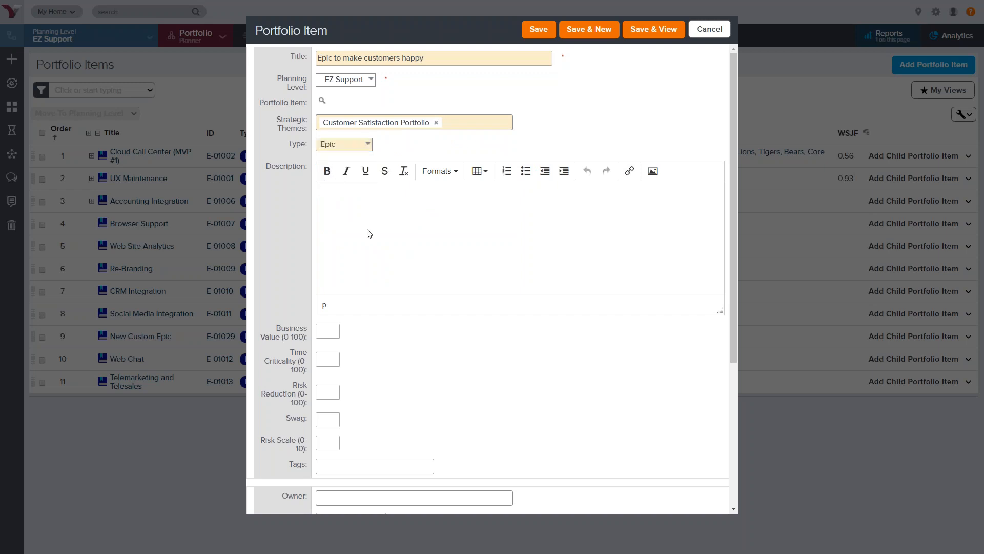
type("D")
key("BackSpace")
type("EpicxDesc")
Step: Score the epic with Business Value 44, Time Criticality 62, Risk Reduction 10 and Swag 50
key("Tab")
type("44")
left_click(328, 361)
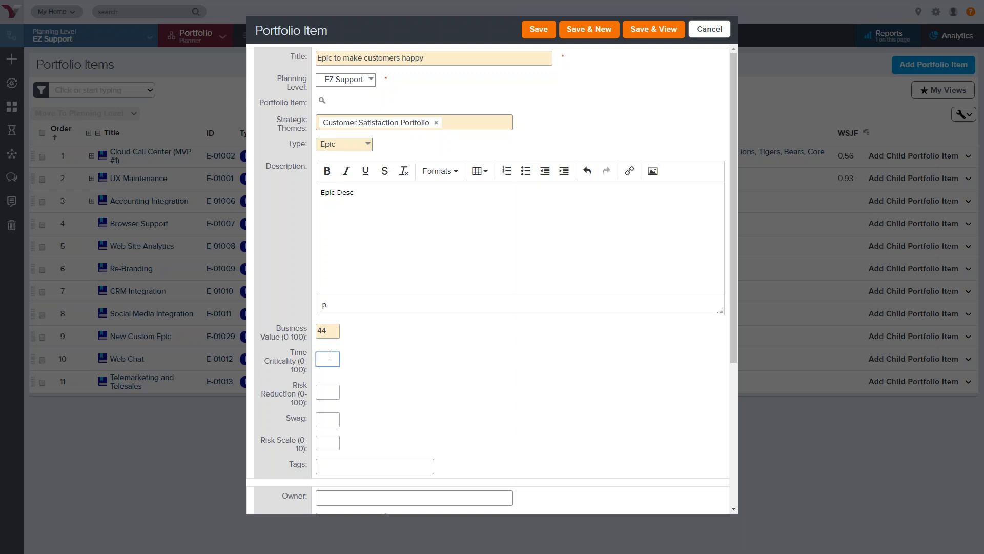
type("62")
left_click(335, 394)
type("10")
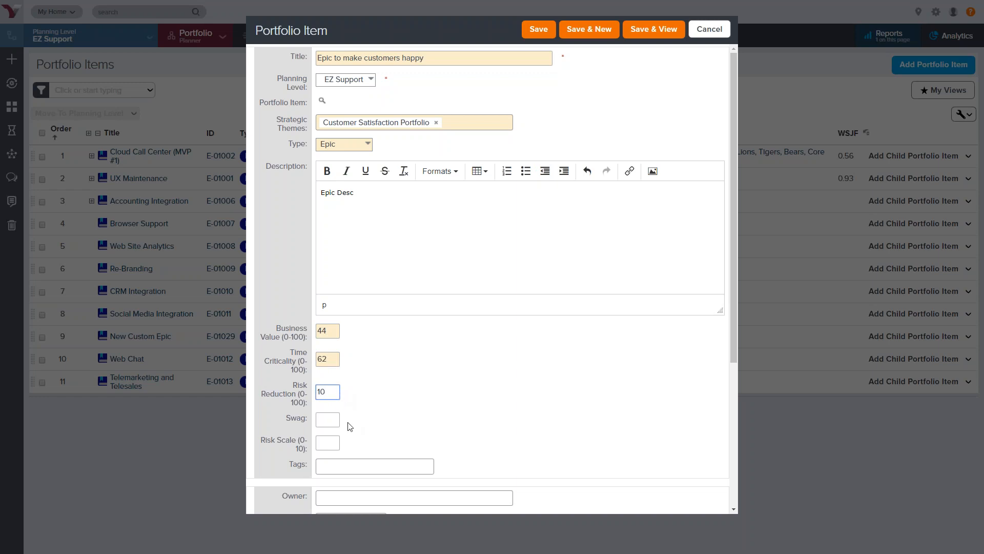
left_click(331, 420)
type("50")
left_click(379, 435)
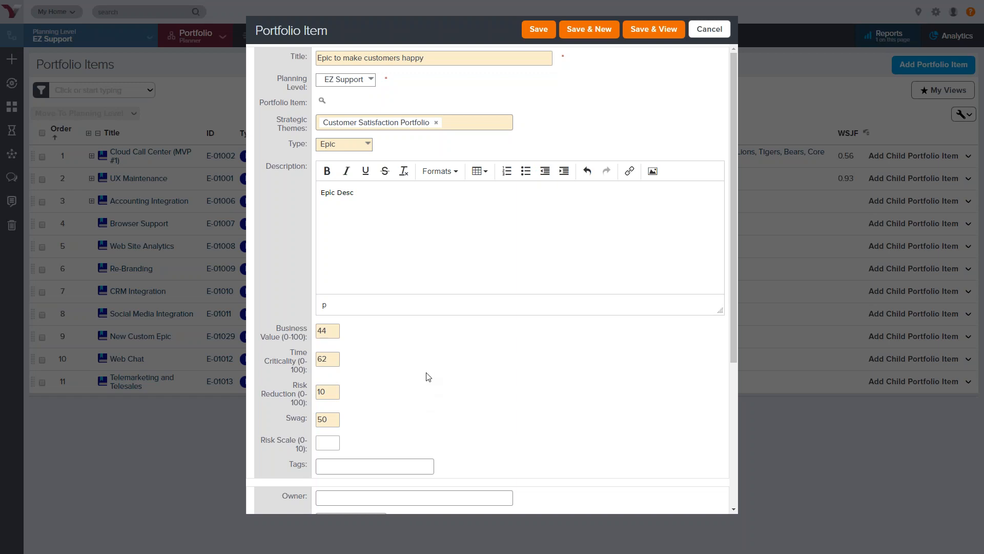
Step: Schedule the epic with a planned begin date of 10/1/2018 and a planned end date of 12/31/2018
scroll(426, 377, "down", 4)
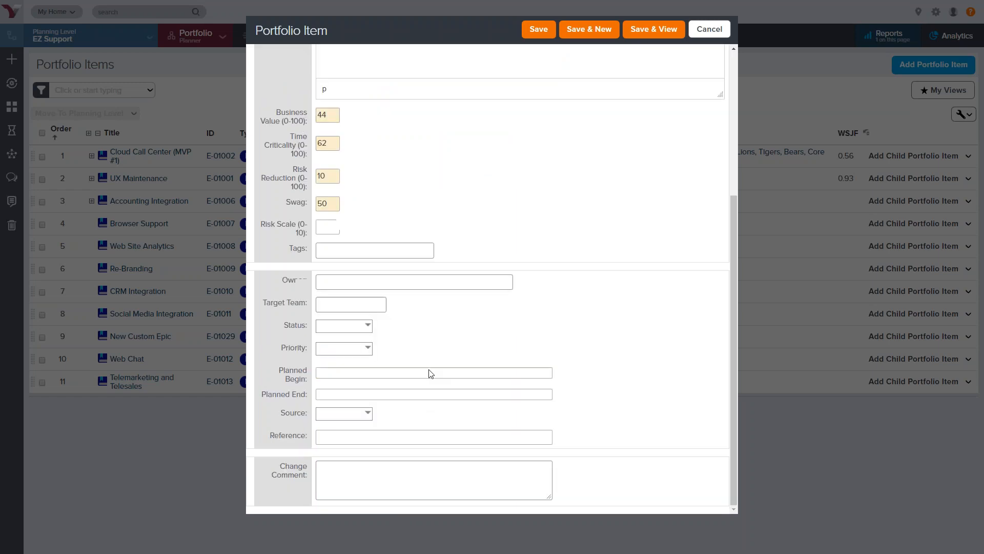
left_click(323, 373)
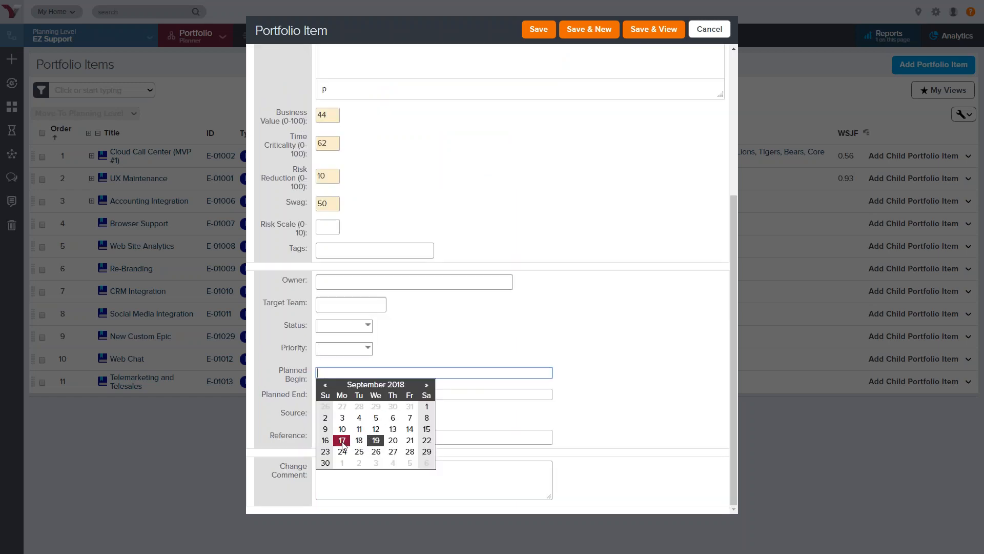
left_click(341, 462)
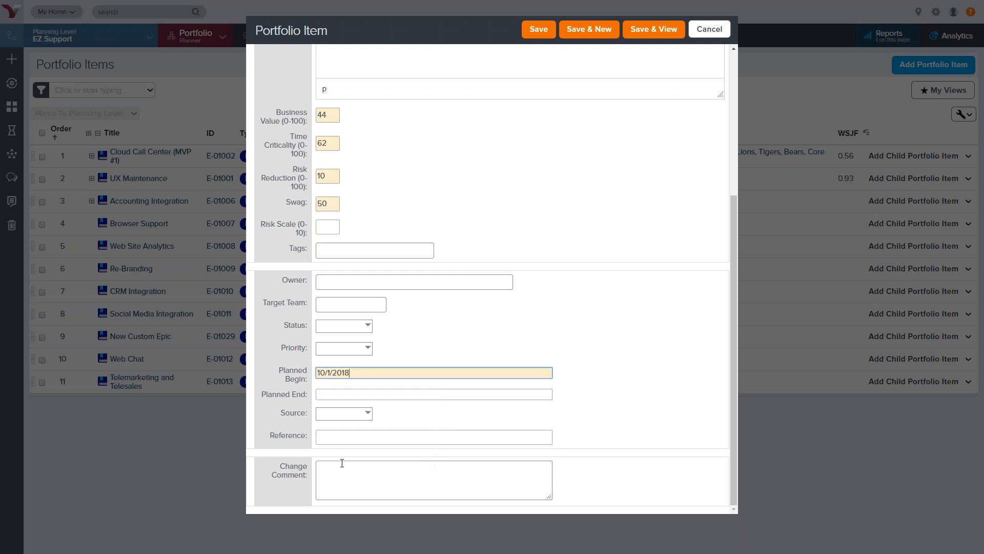
left_click(335, 394)
left_click(426, 407)
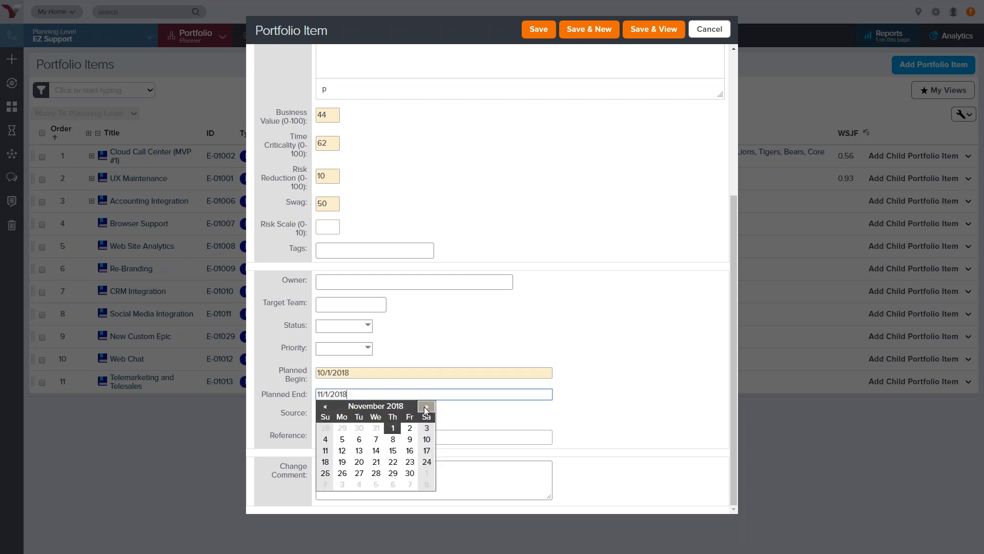
left_click(425, 408)
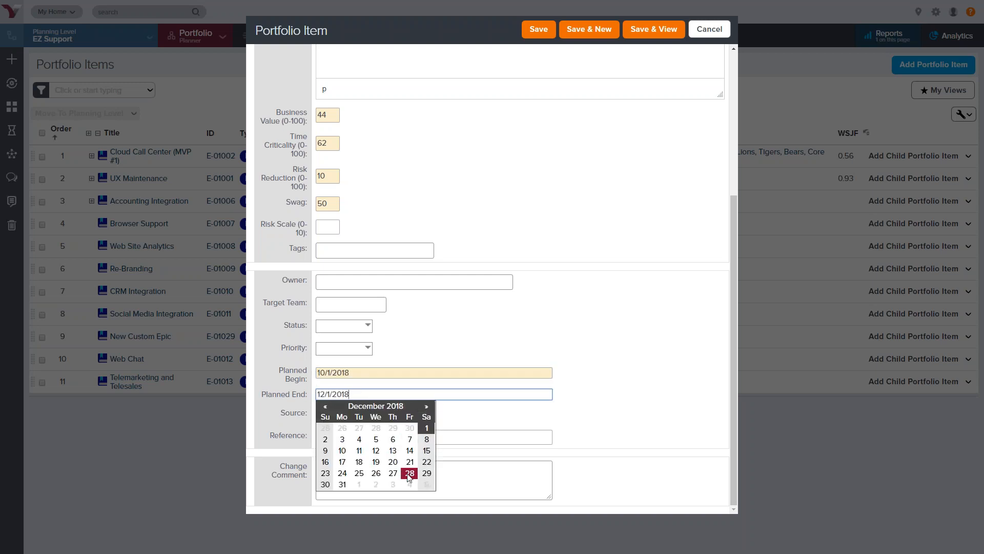
left_click(343, 485)
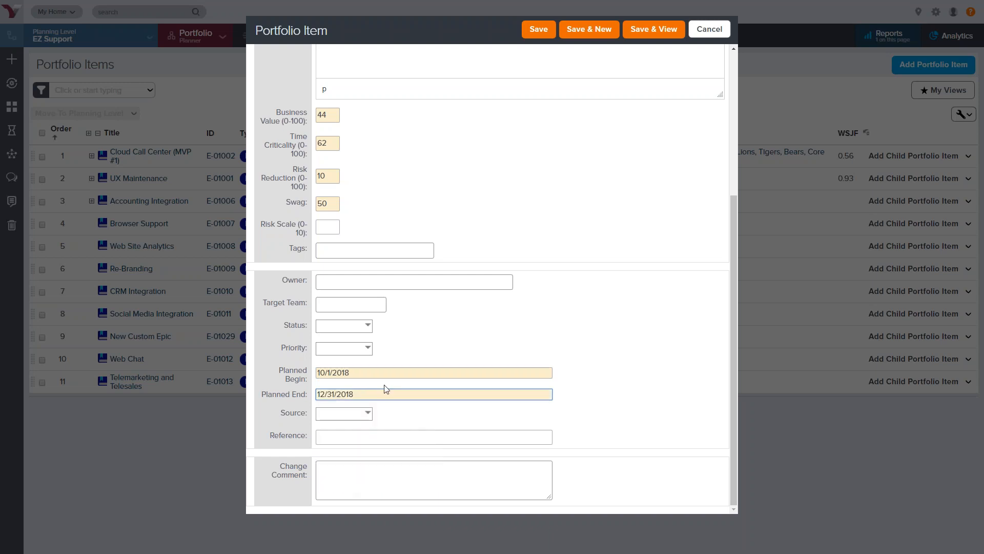
left_click(606, 393)
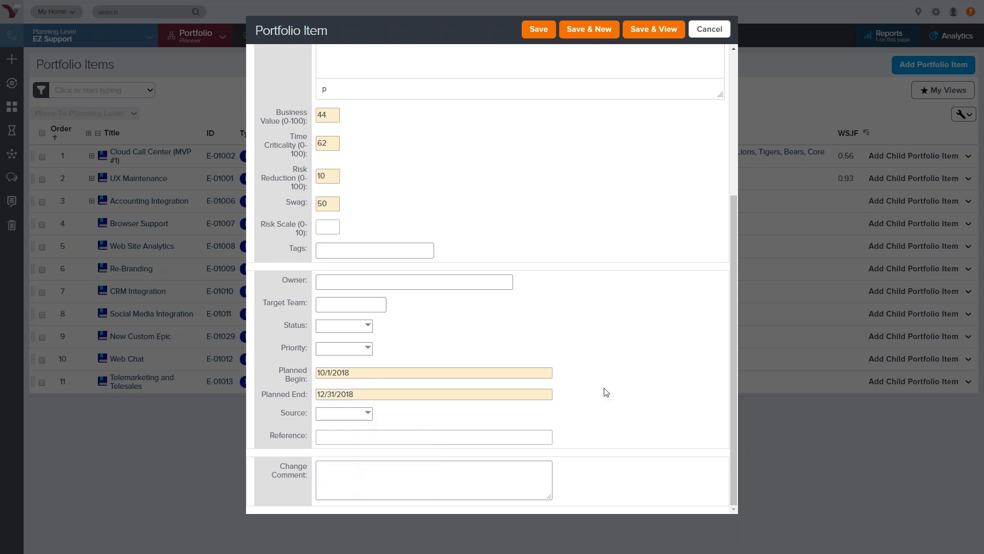
Step: Set the epic's priority to Medium and save the portfolio item
left_click(361, 352)
left_click(338, 381)
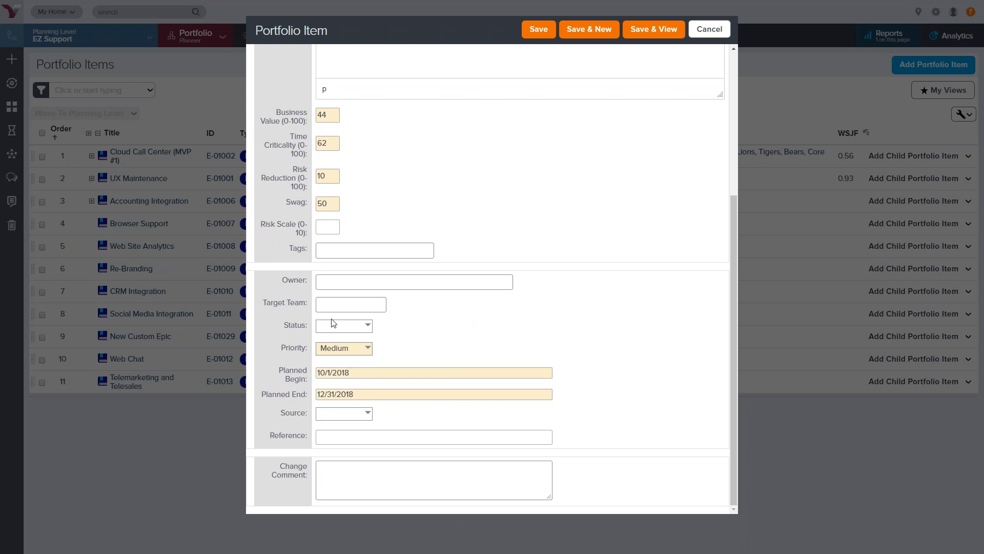
left_click(336, 437)
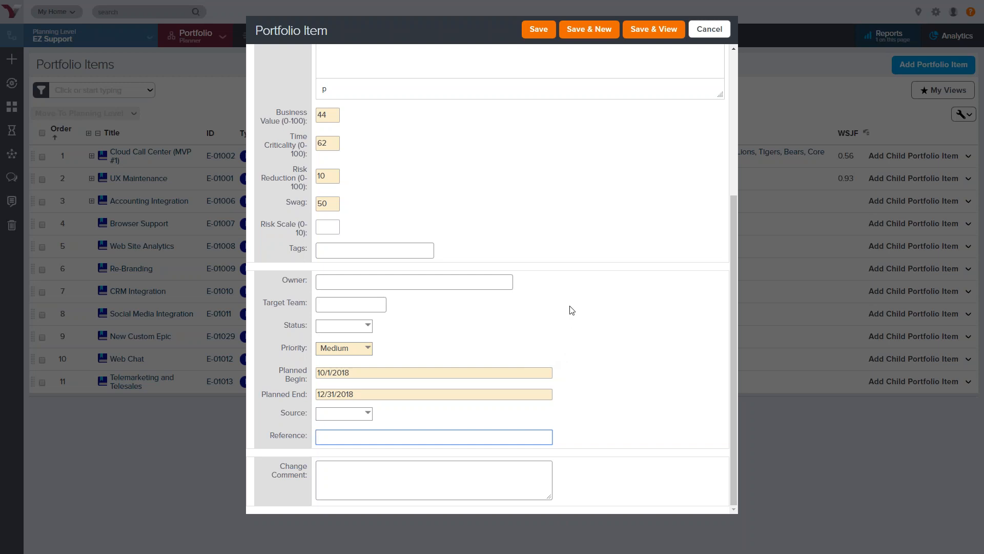
scroll(555, 262, "up", 4)
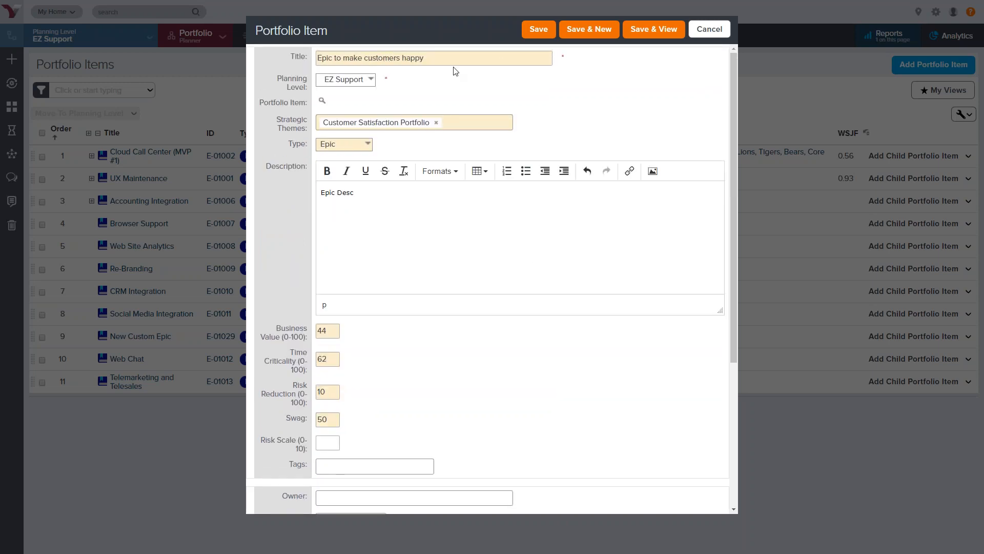
left_click(540, 30)
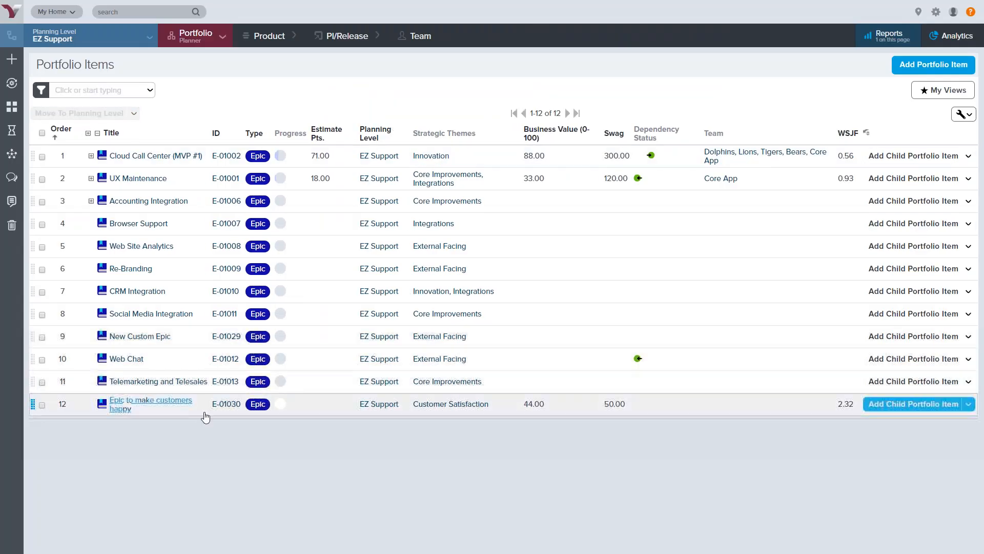
Step: Move "Epic to make customers happy" up the portfolio ranking to order 9, directly above New Custom Epic
left_click_drag(202, 412, 193, 333)
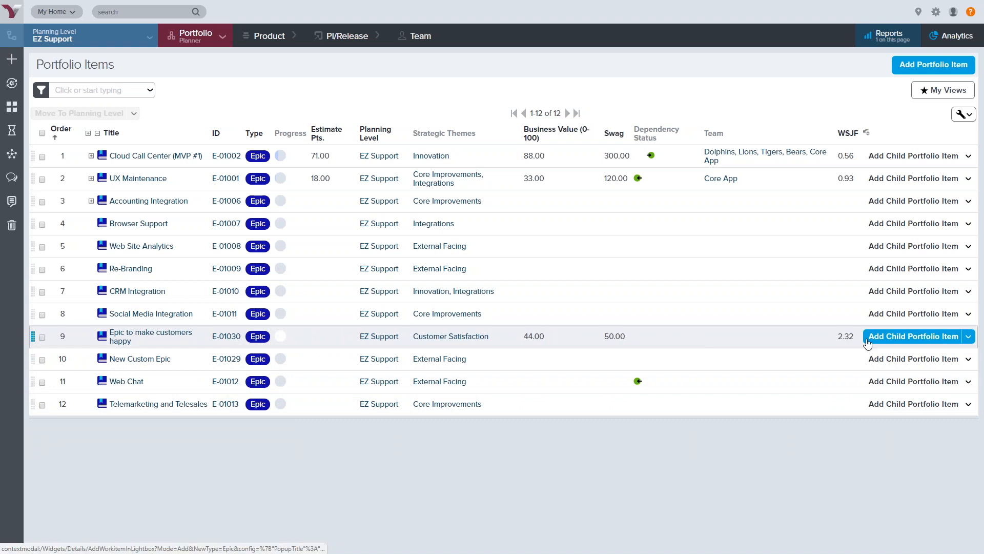
Step: Start a child Feature under "Epic to make customers happy", titled "Feature to make customers happy", at the Call Center planning level
left_click_drag(924, 340, 922, 339)
left_click(921, 336)
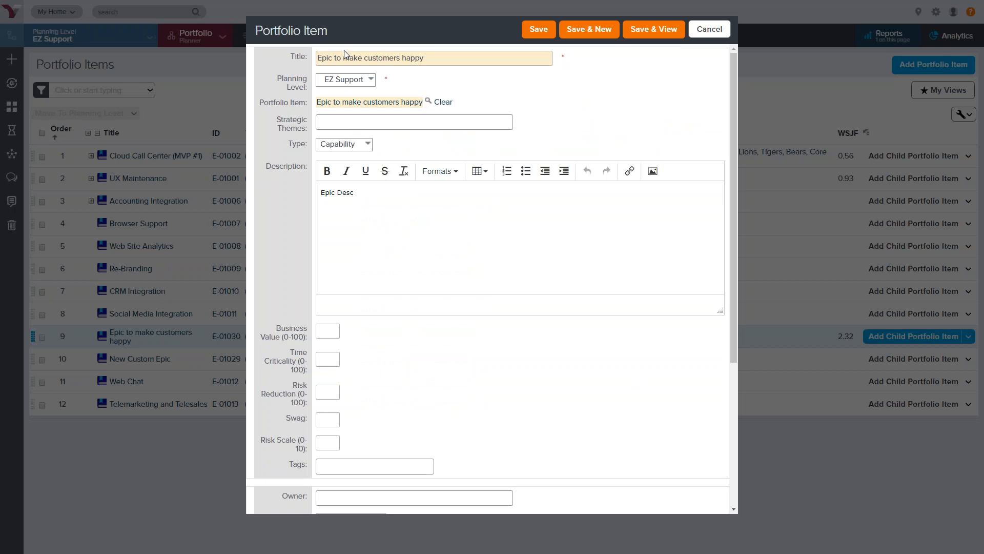
left_click(352, 147)
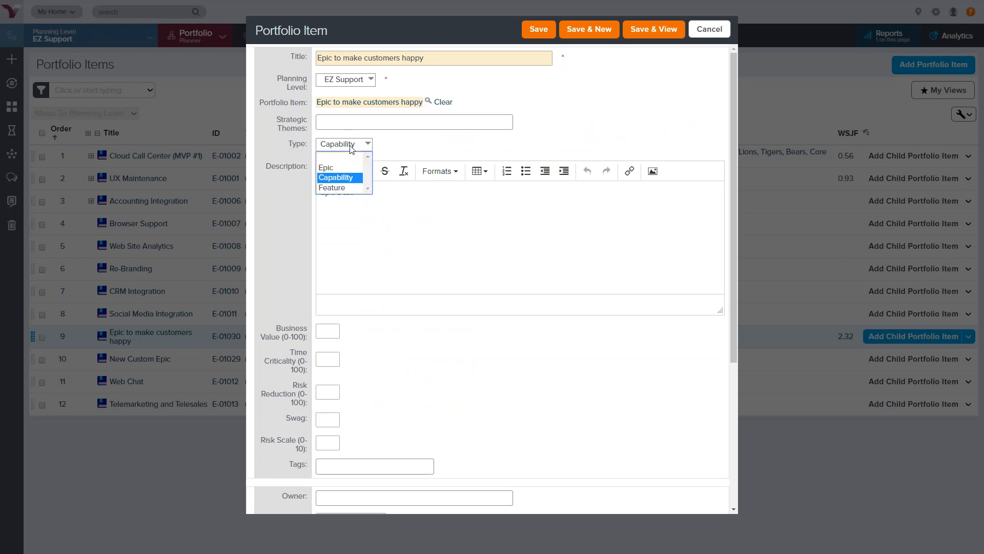
left_click(341, 187)
double_click(329, 58)
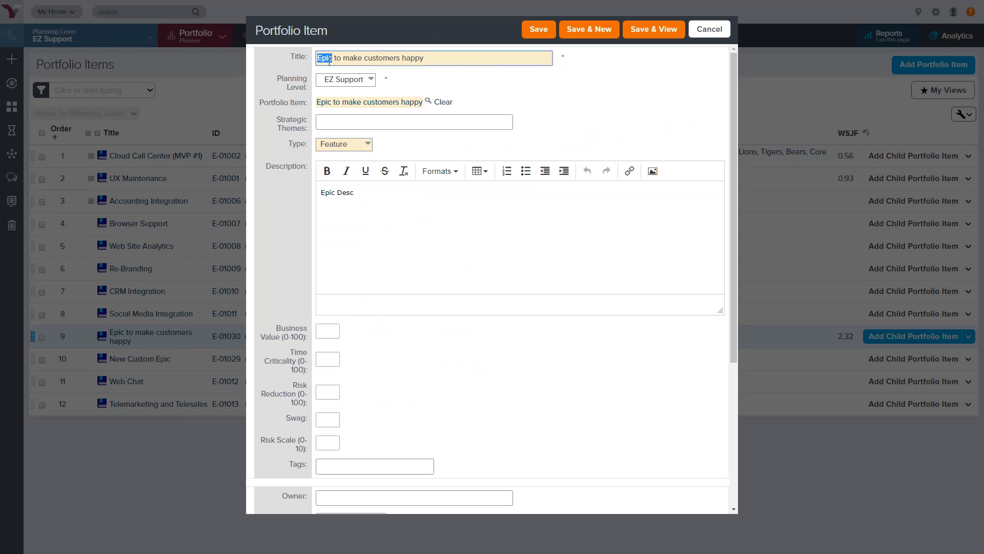
type("Feature")
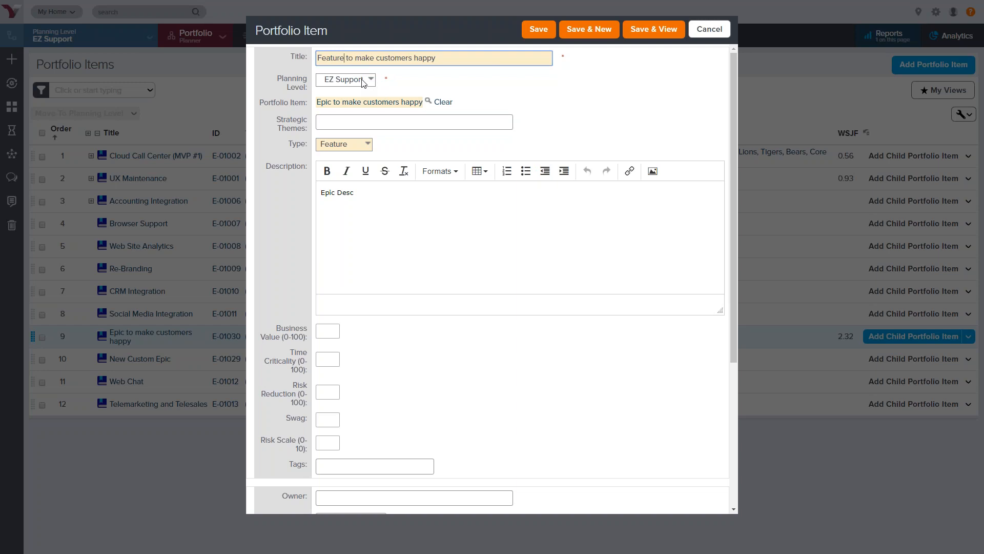
left_click(363, 80)
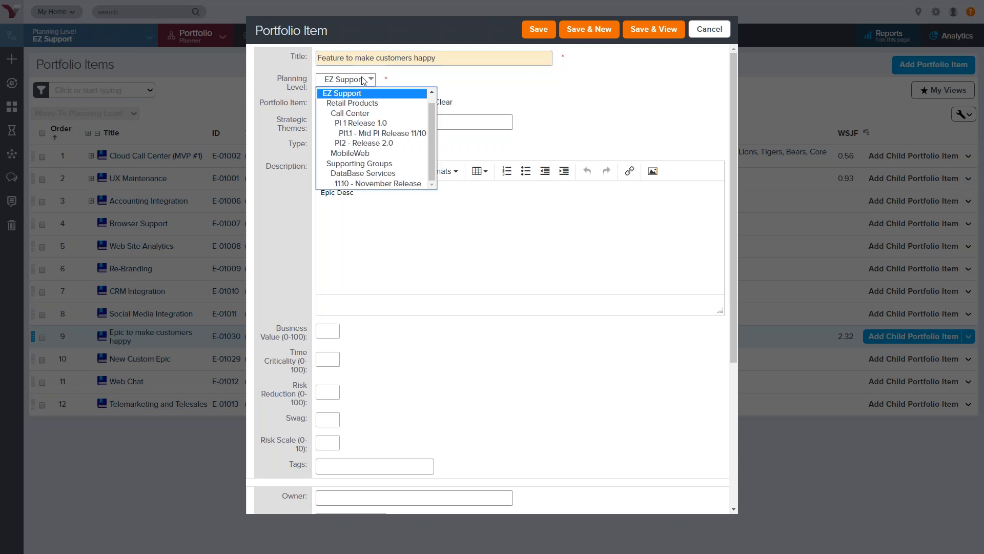
left_click(360, 113)
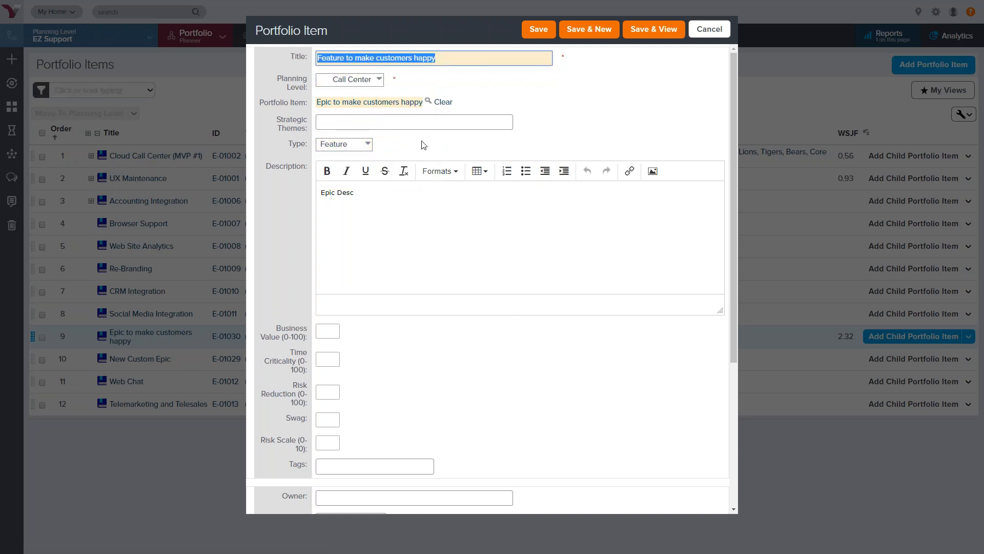
Step: Schedule the feature from 11/5/2018 to 12/5/2018 and save it
scroll(486, 256, "down", 5)
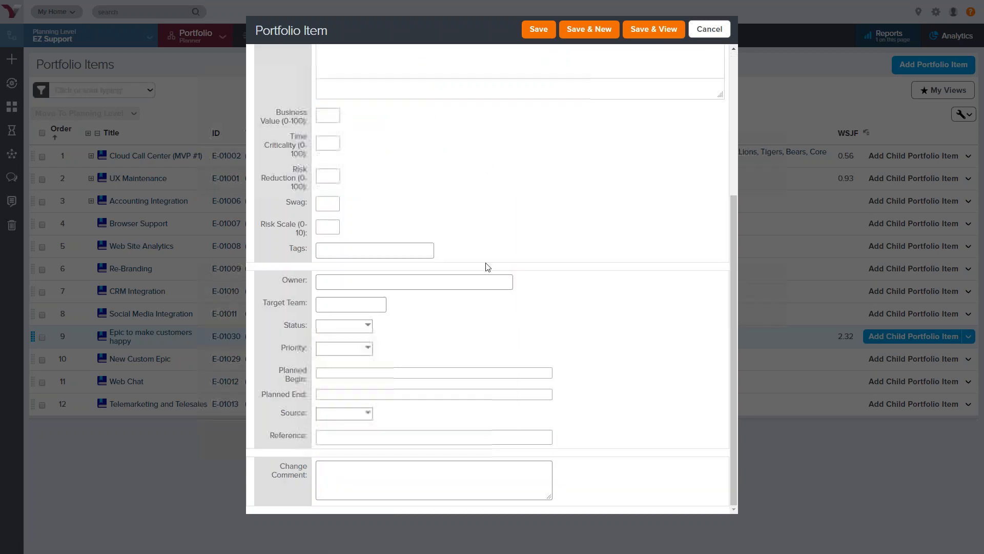
left_click(395, 372)
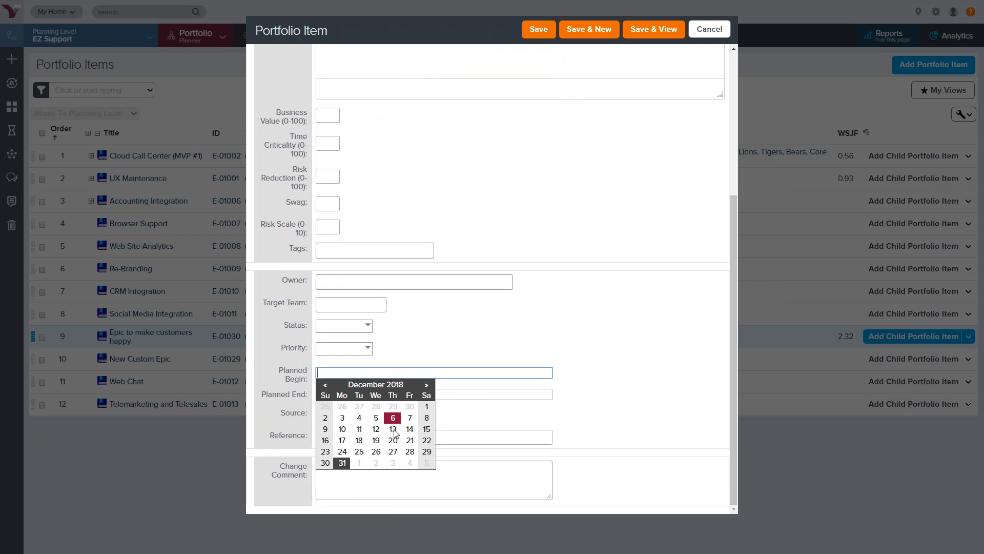
left_click(325, 385)
left_click(343, 417)
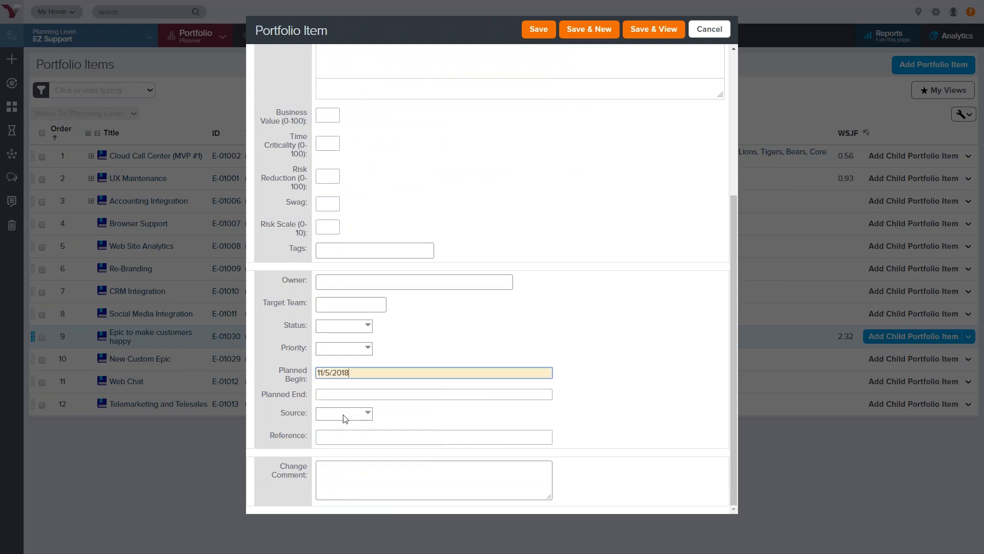
left_click(349, 395)
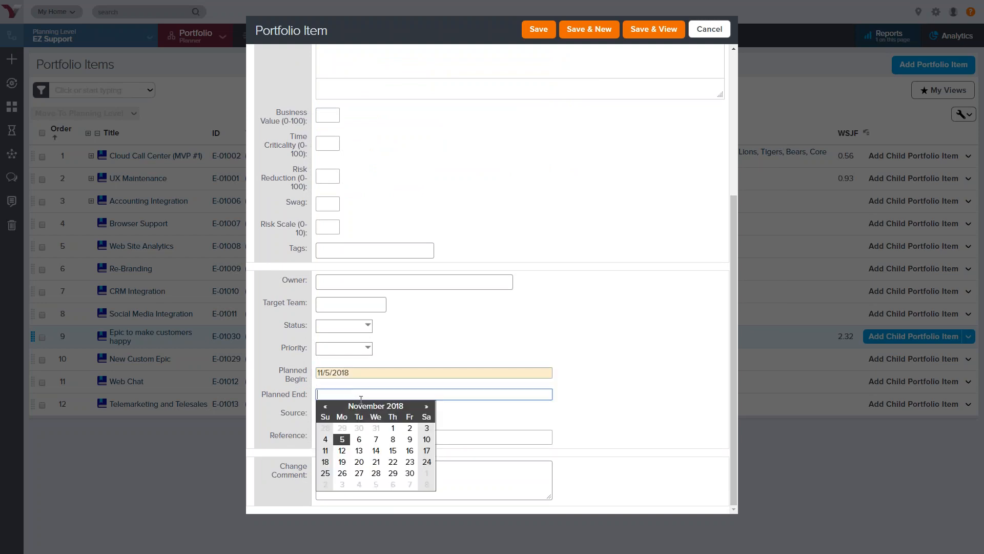
left_click(427, 406)
left_click(376, 439)
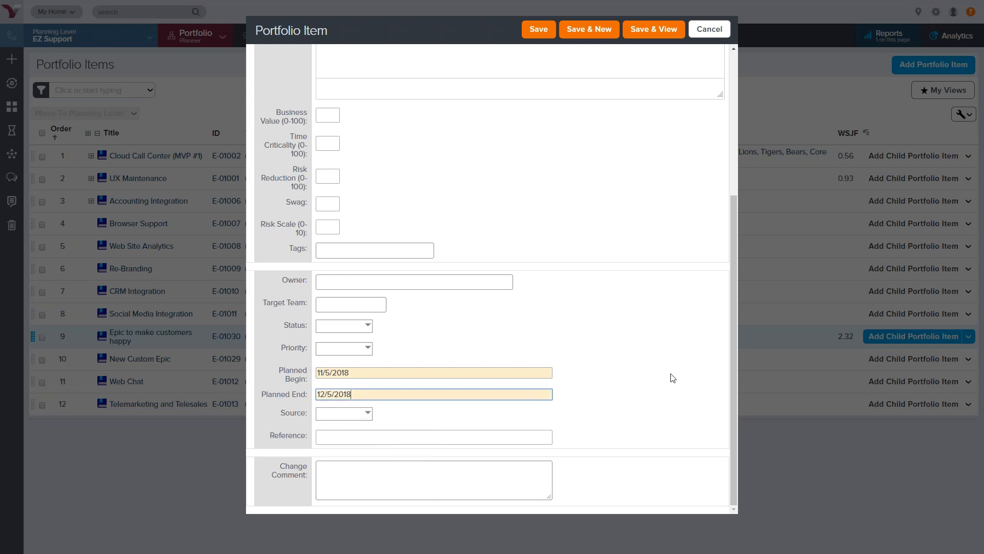
left_click(609, 375)
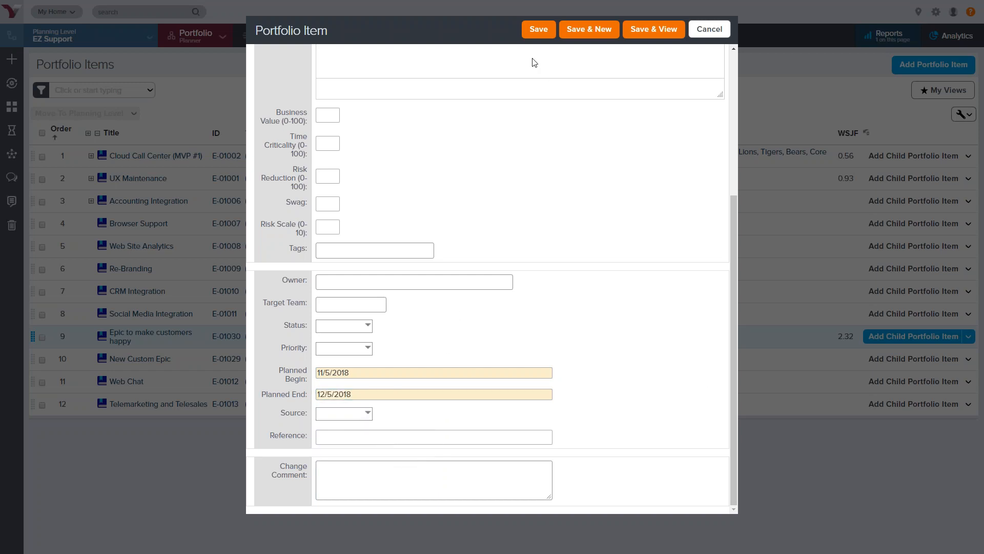
left_click(534, 31)
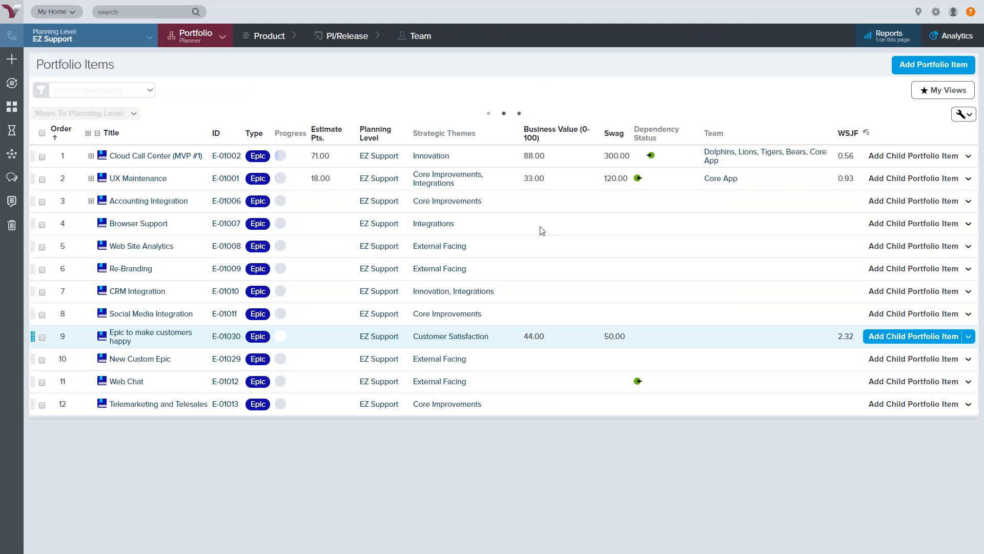
Step: Expand "Epic to make customers happy" and start a child backlog item titled "Story #1" under its feature
left_click(94, 336)
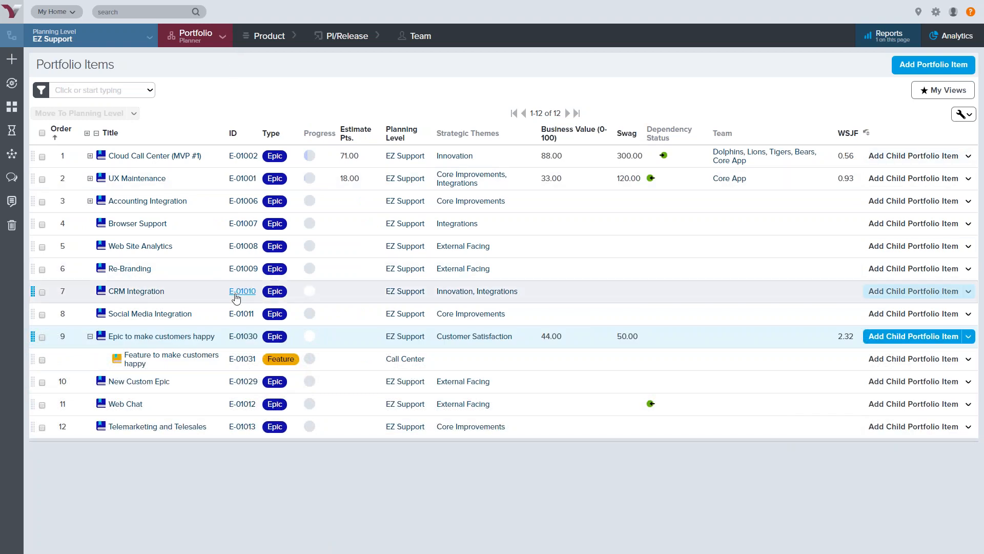
left_click(969, 360)
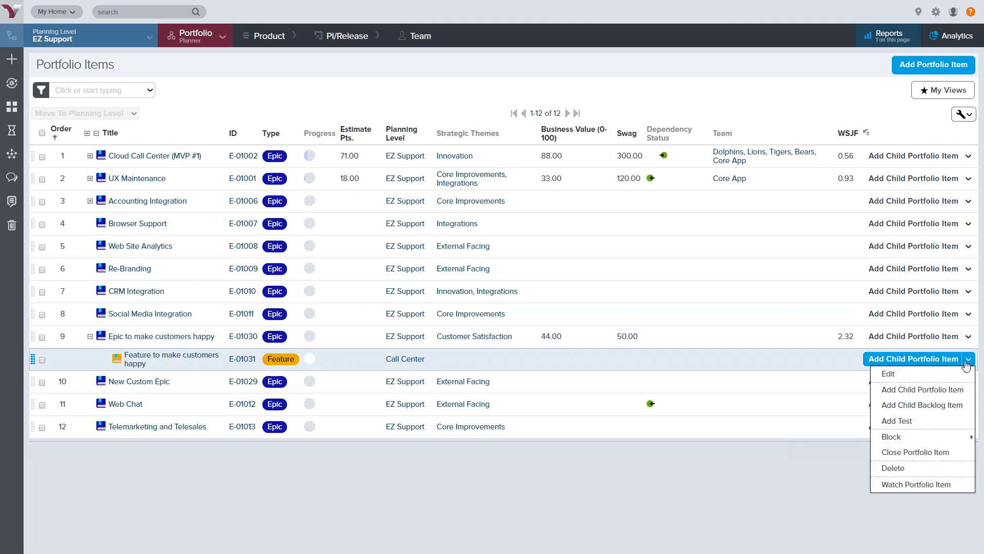
left_click(941, 410)
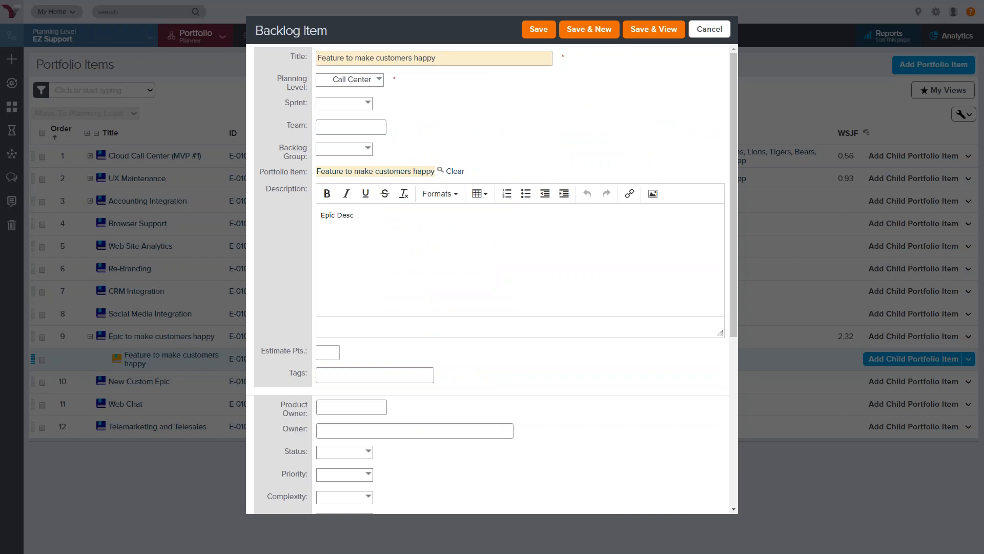
left_click(428, 58)
key("ctrl+a")
type("S")
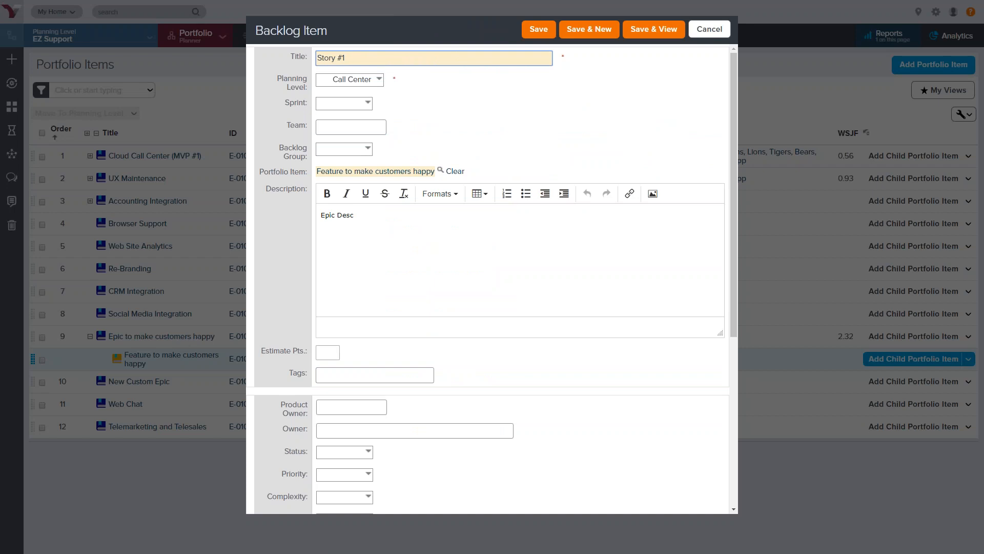
type("tory #1")
left_click(520, 129)
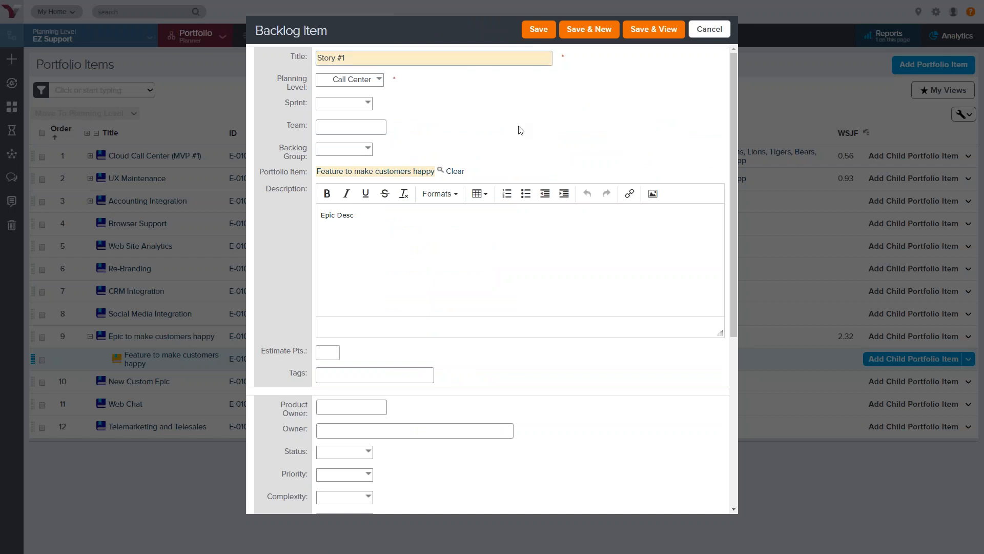
Step: Set the story's estimate to 5 points, save it and expand its parent feature
left_click(330, 352)
type("5")
key("Tab")
left_click(546, 345)
scroll(531, 420, "down", 5)
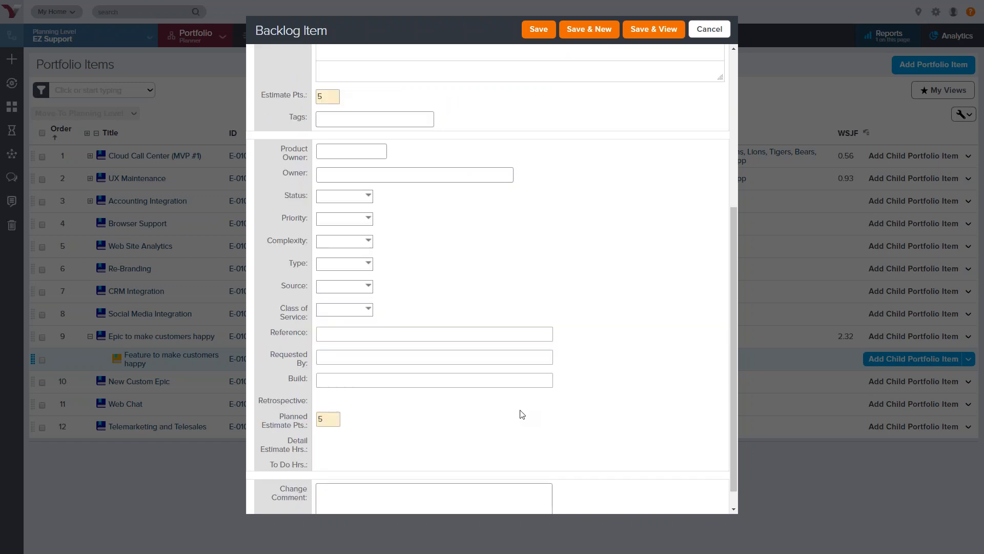
scroll(522, 406, "up", 5)
left_click(538, 30)
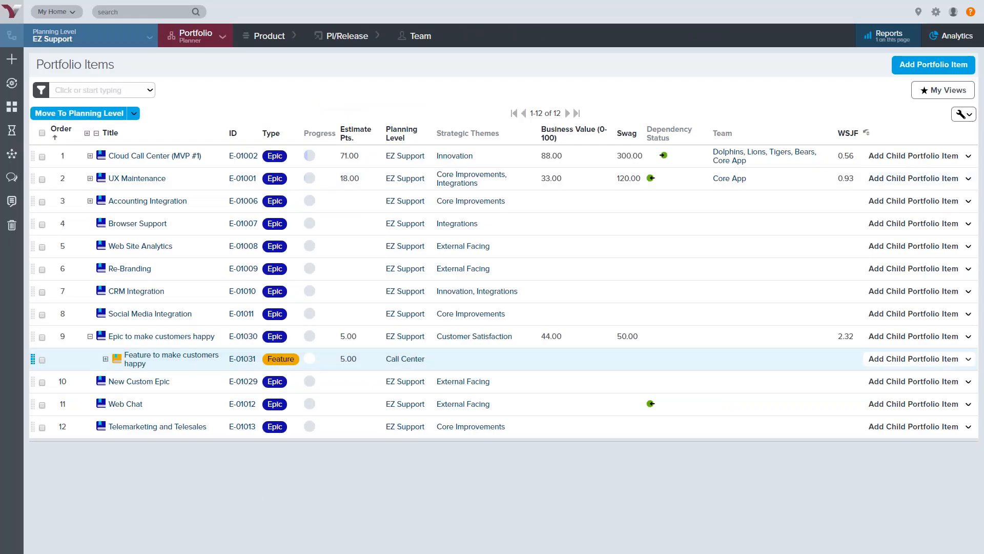
left_click(106, 359)
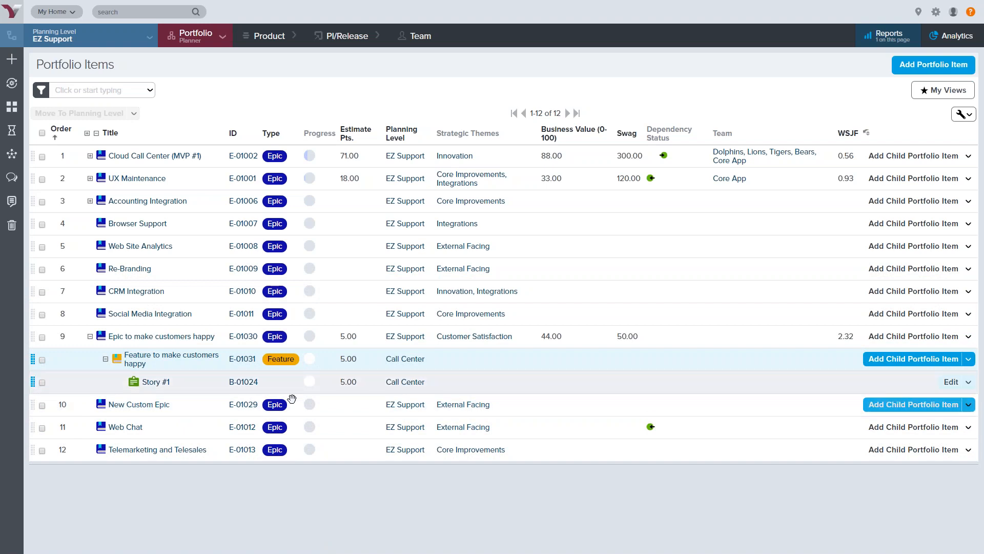
Step: Score "Feature to make customers happy" with Business Value 44, Time Criticality 23, Risk Reduction 77 and Swag 25, then close its details
left_click(157, 361)
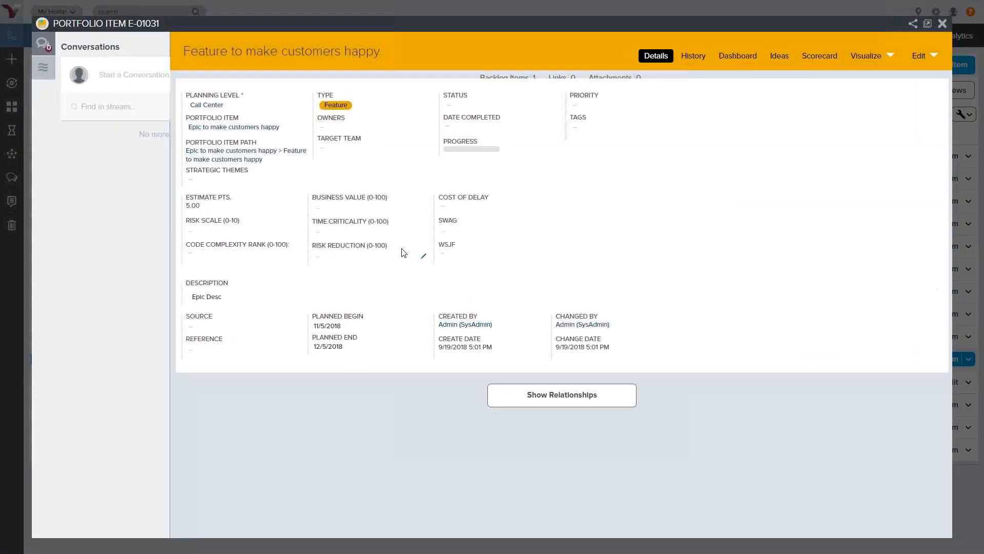
left_click(445, 213)
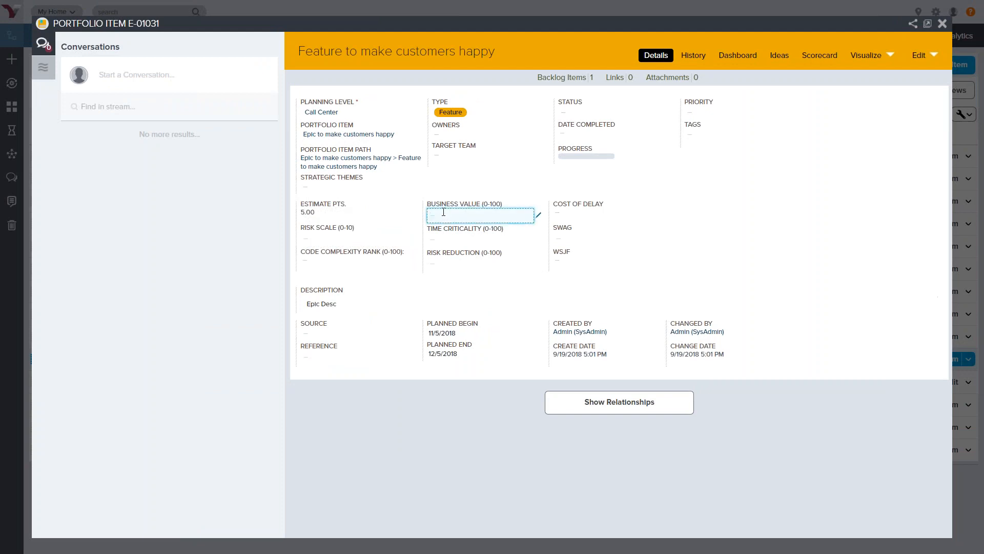
left_click(441, 241)
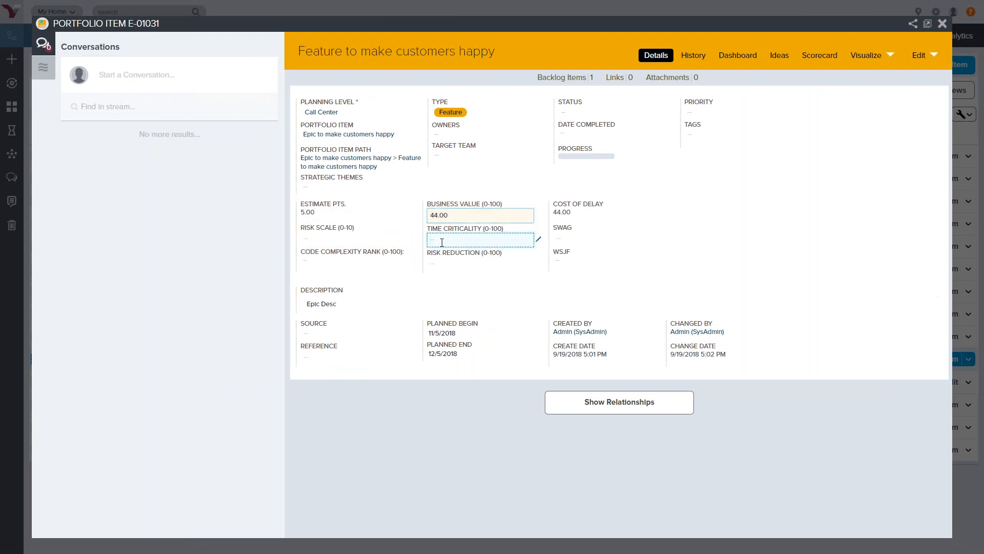
type("23")
left_click(448, 260)
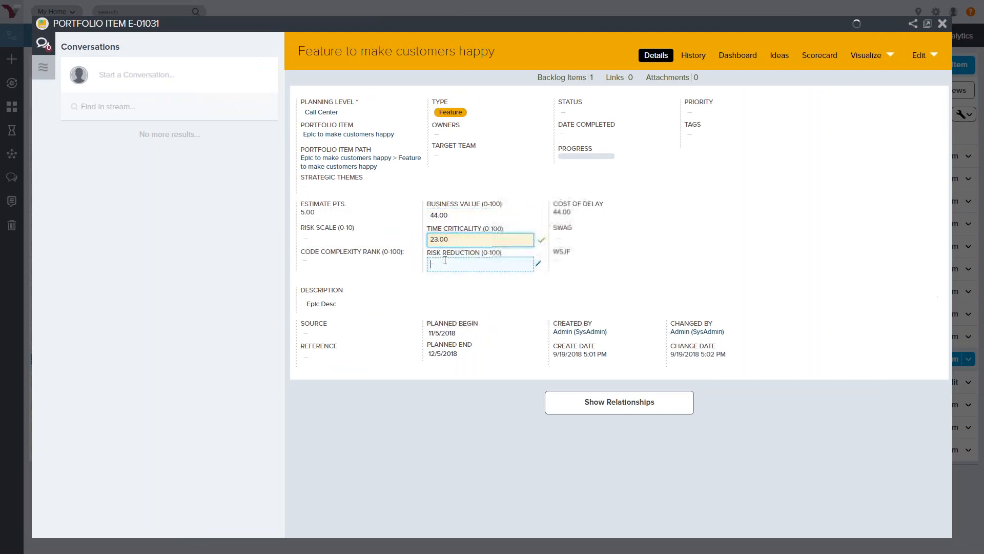
left_click(569, 241)
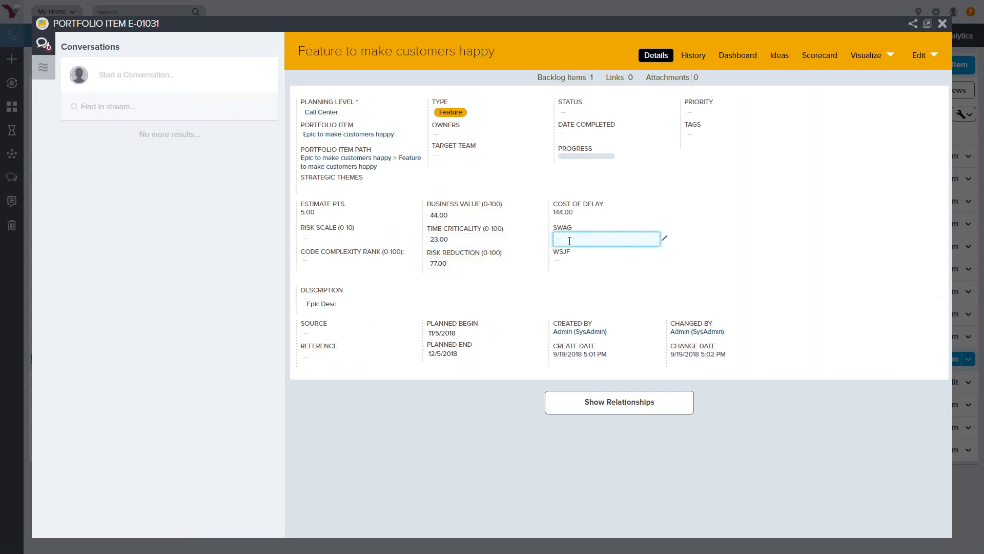
type("25")
left_click(552, 481)
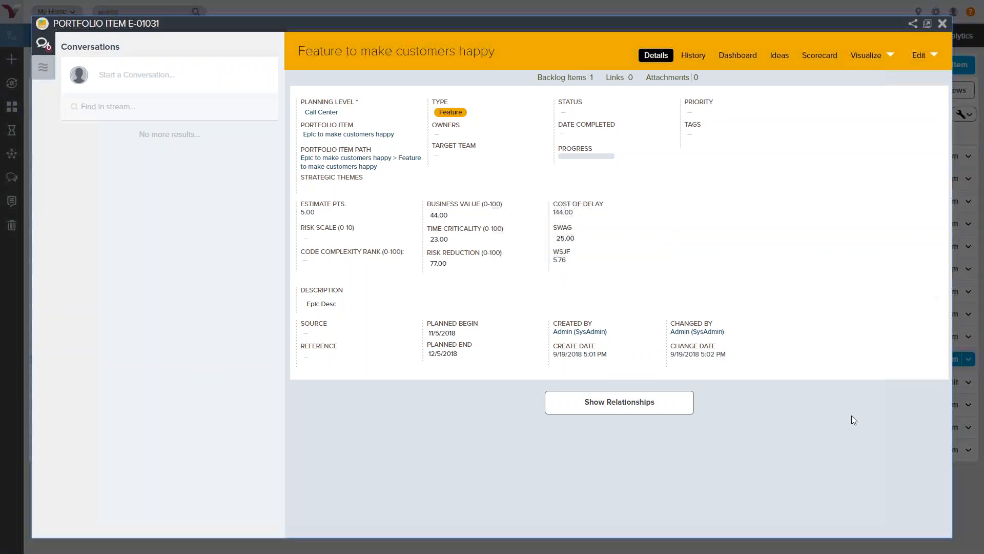
left_click(943, 24)
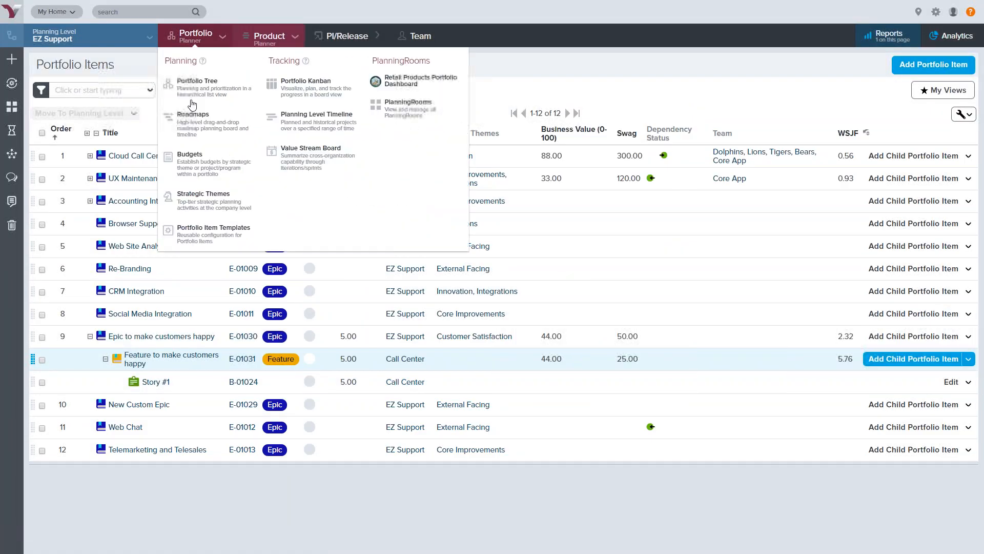
Step: Open the PI/Release planner's backlog and apply the saved CC ART View
mouse_move(178, 51)
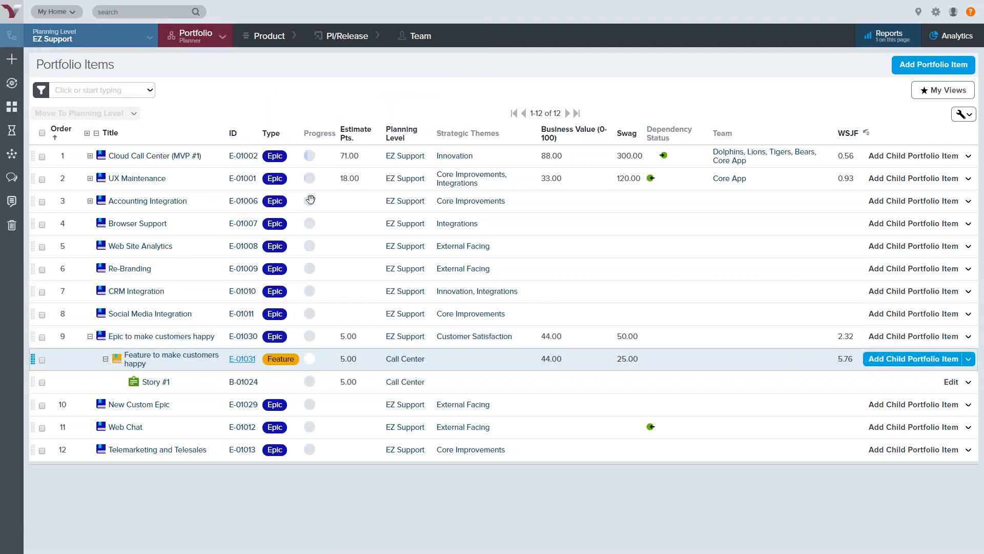
mouse_move(345, 38)
left_click(352, 92)
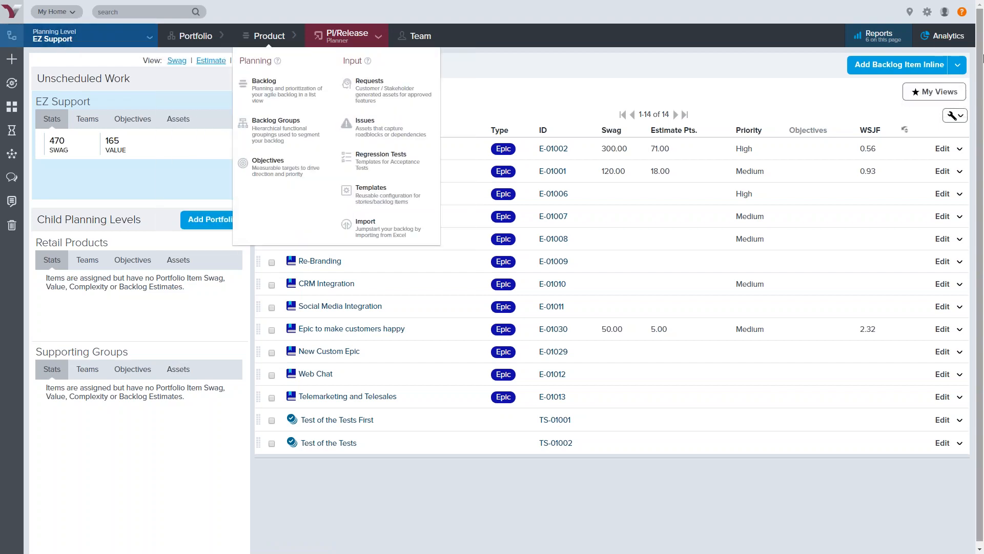
left_click(952, 89)
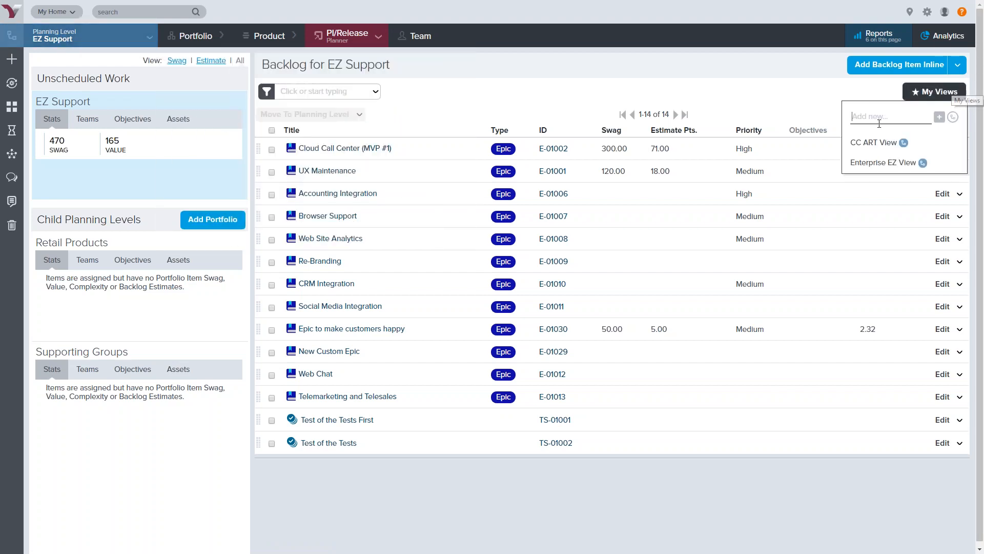
left_click(870, 143)
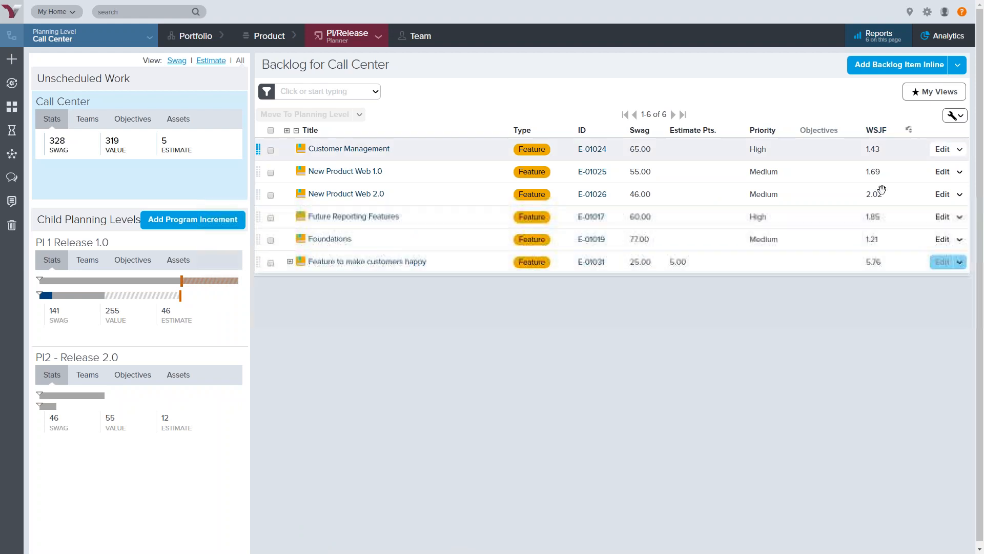
Step: Rank "Feature to make customers happy" directly above Future Reporting Features in the Call Center backlog and expand its child stories
left_click_drag(475, 264, 468, 205)
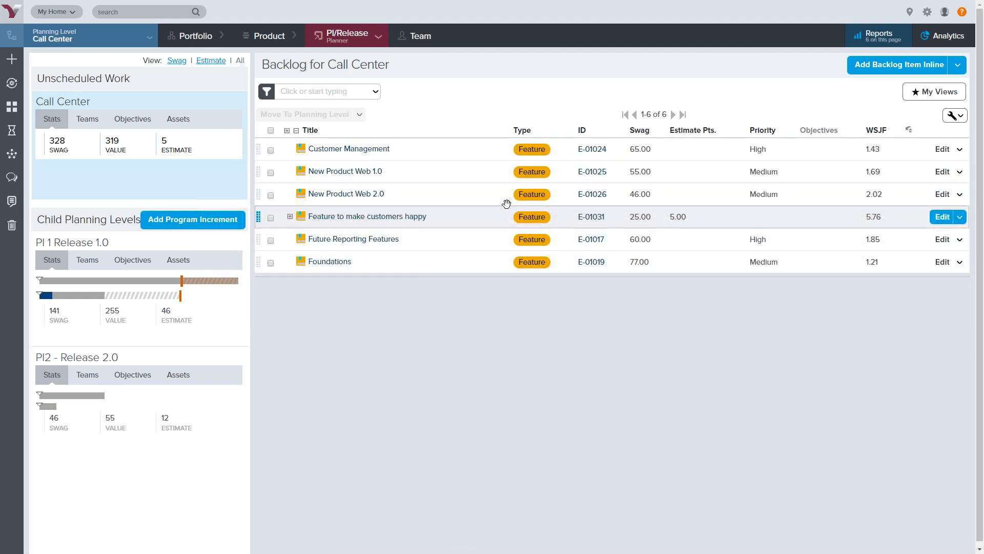
left_click(290, 218)
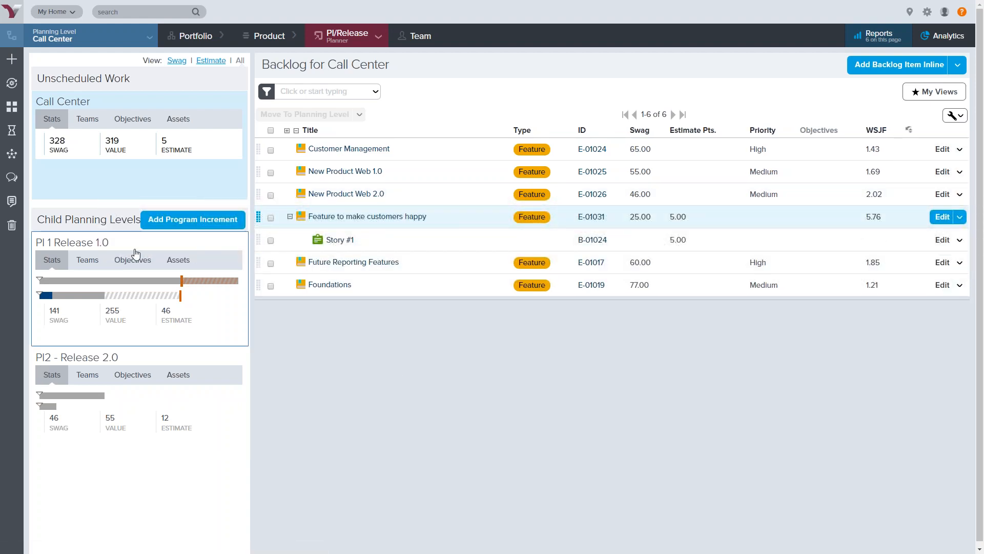
mouse_move(170, 432)
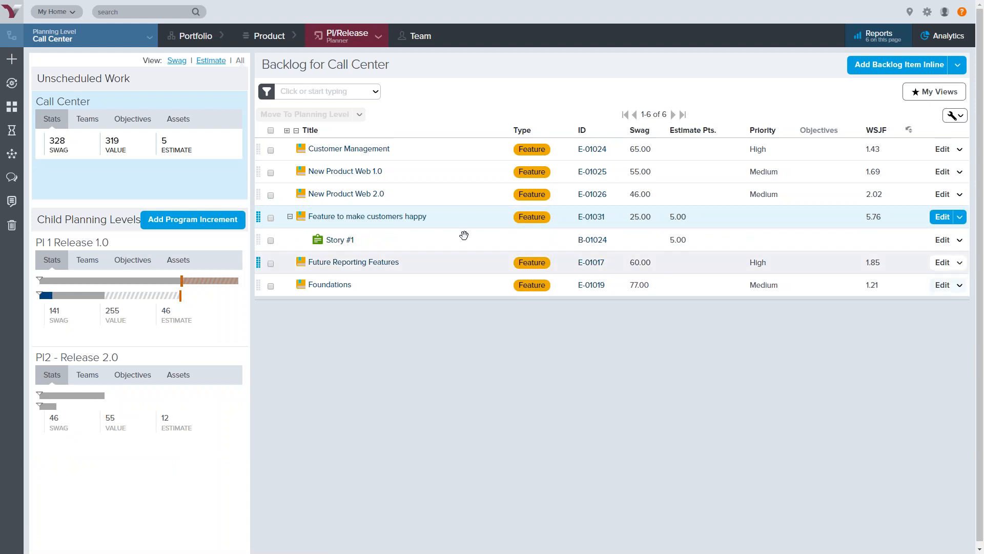
Step: Schedule "Feature to make customers happy" into PI2 - Release 2.0 and open that program increment's backlog
left_click_drag(460, 218, 200, 359)
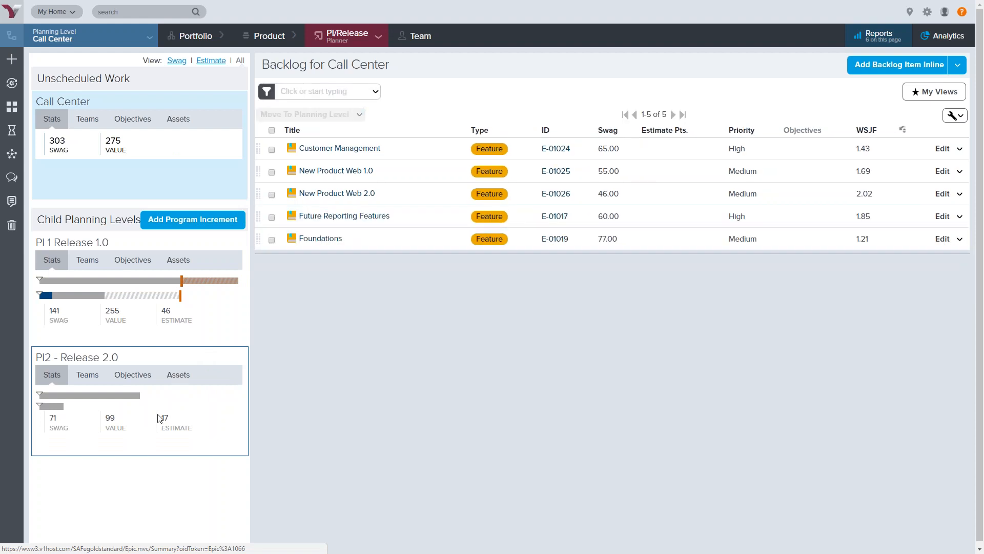
mouse_move(117, 403)
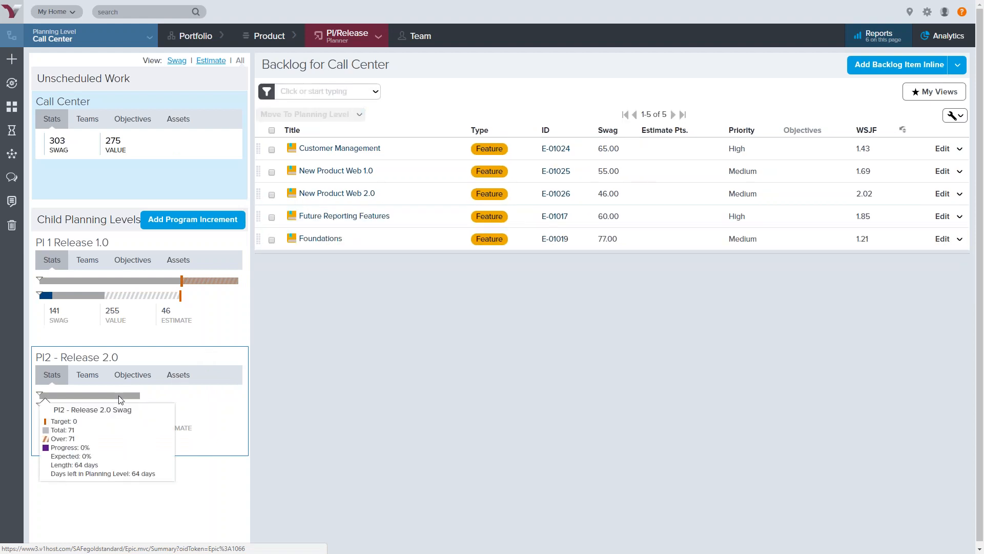
left_click(100, 358)
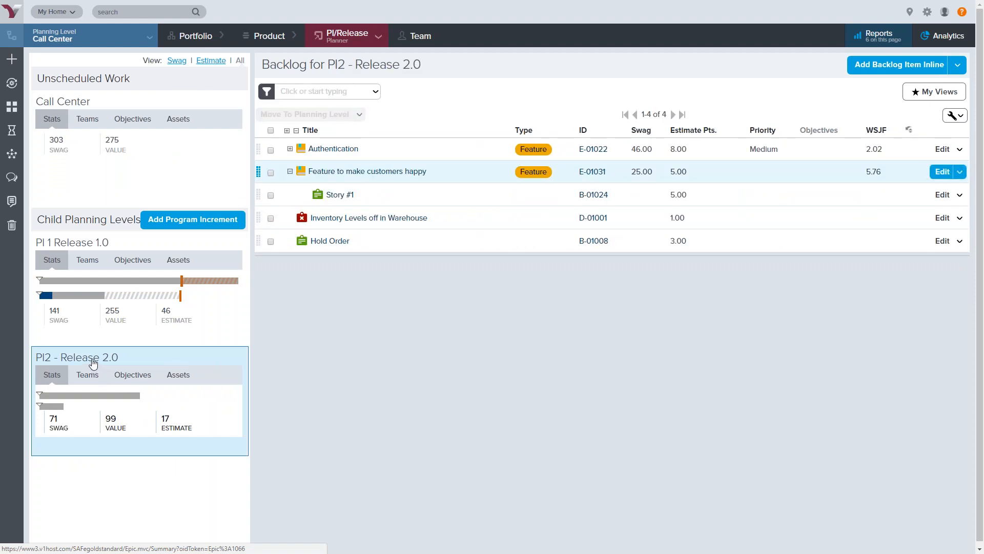
Step: Set PI2 - Release 2.0's Target Swag to 100 and Target Estimate Pts. to 90, then close its details
mouse_move(93, 364)
left_click(135, 407)
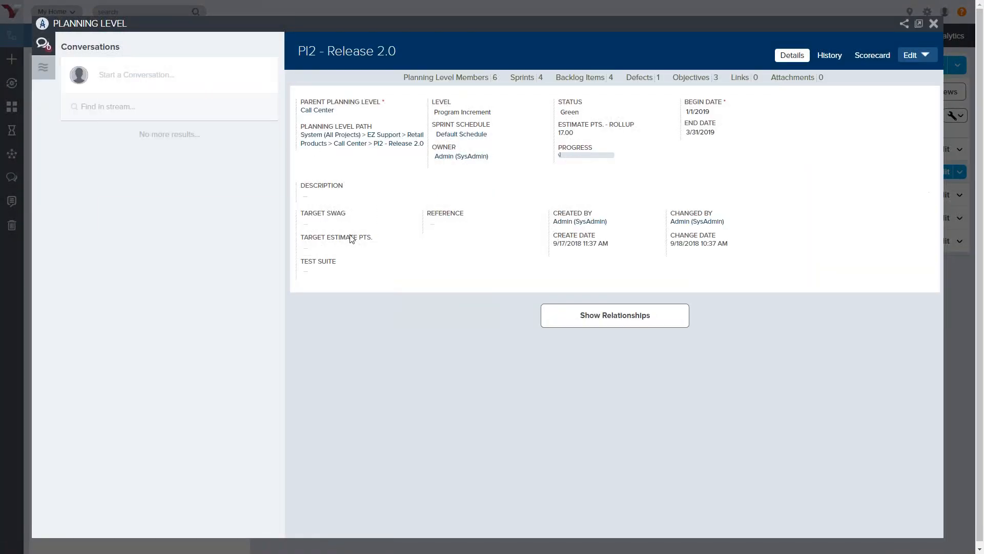
left_click(339, 221)
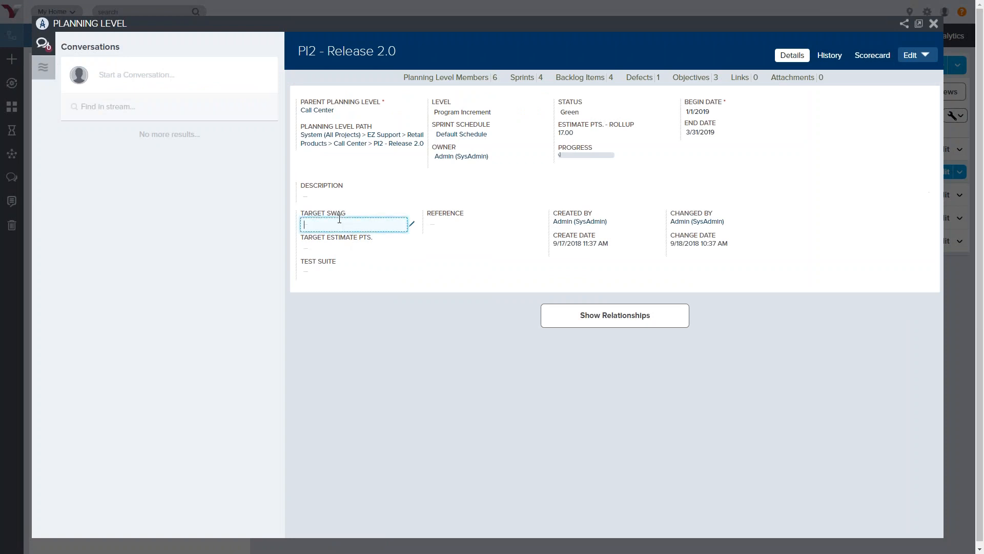
left_click(320, 247)
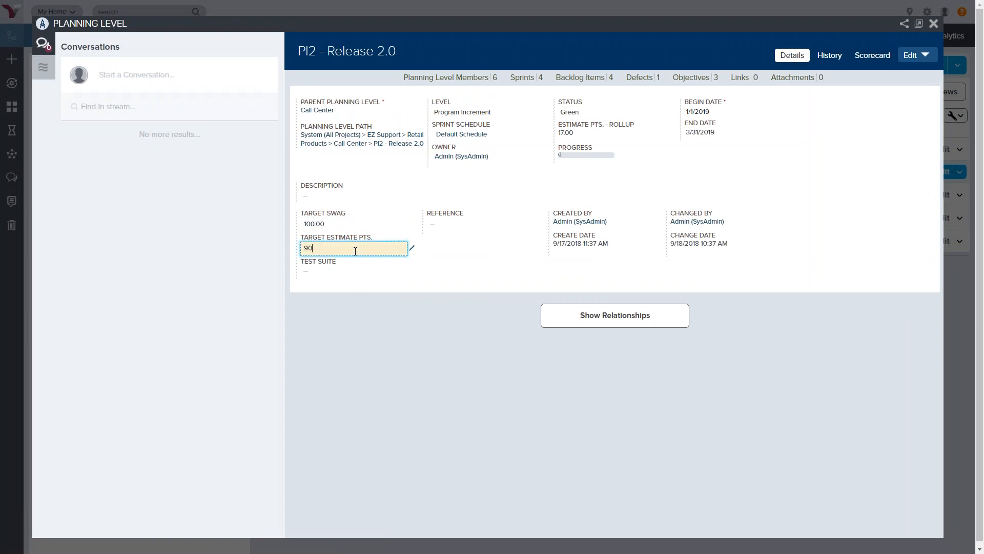
key("Tab")
left_click(438, 377)
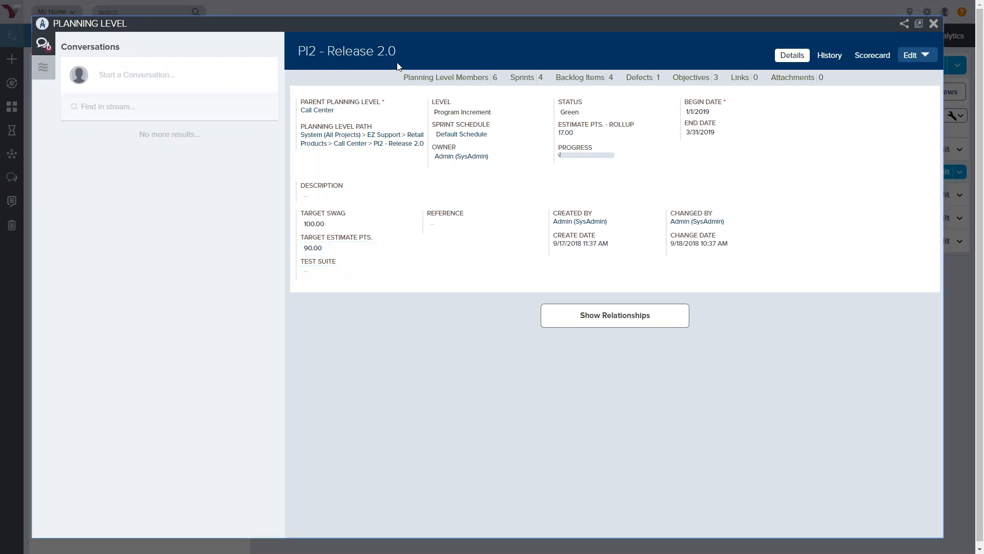
left_click(934, 24)
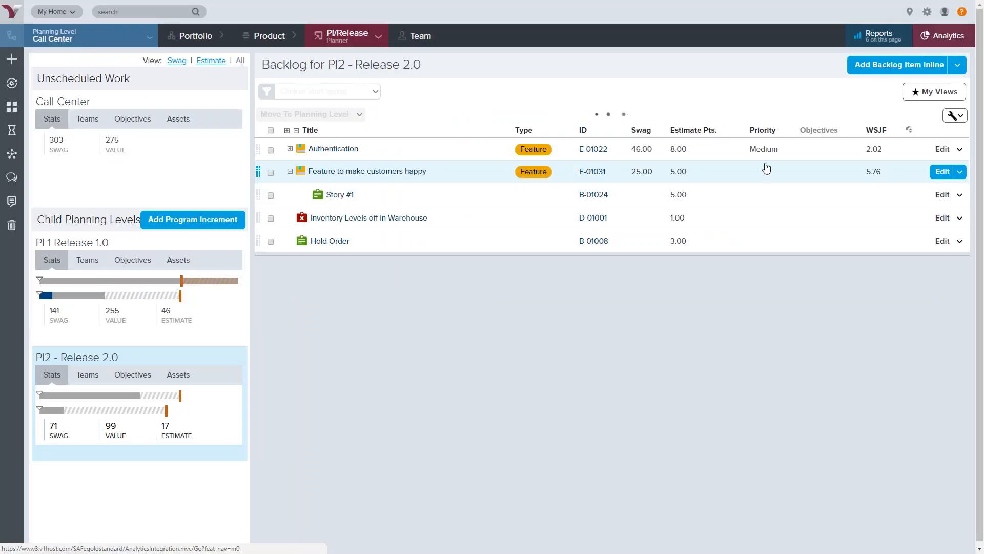
Step: Copy Story #1 under "Feature to make customers happy", rename the original story B-01024 as "Story #2" and save
mouse_move(146, 395)
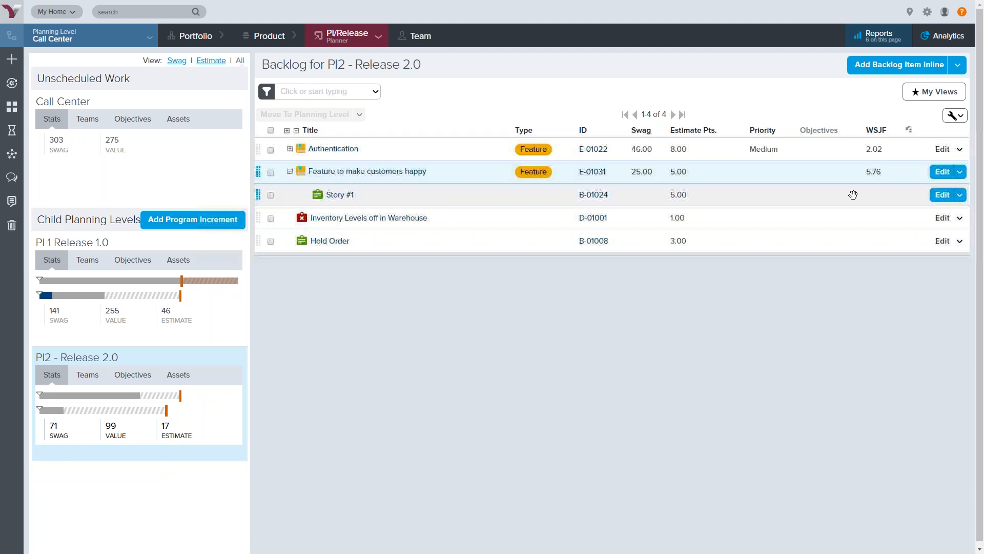
left_click(960, 196)
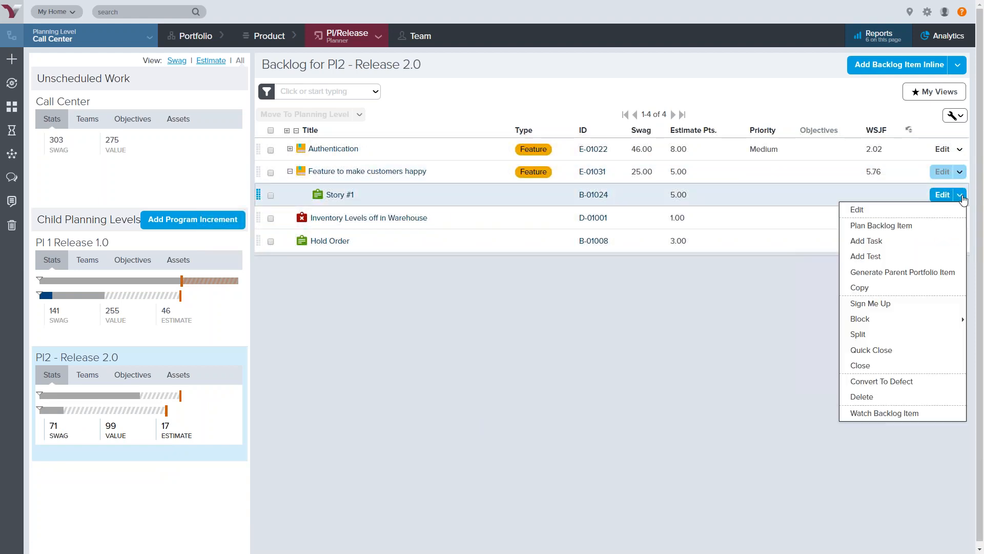
left_click(889, 297)
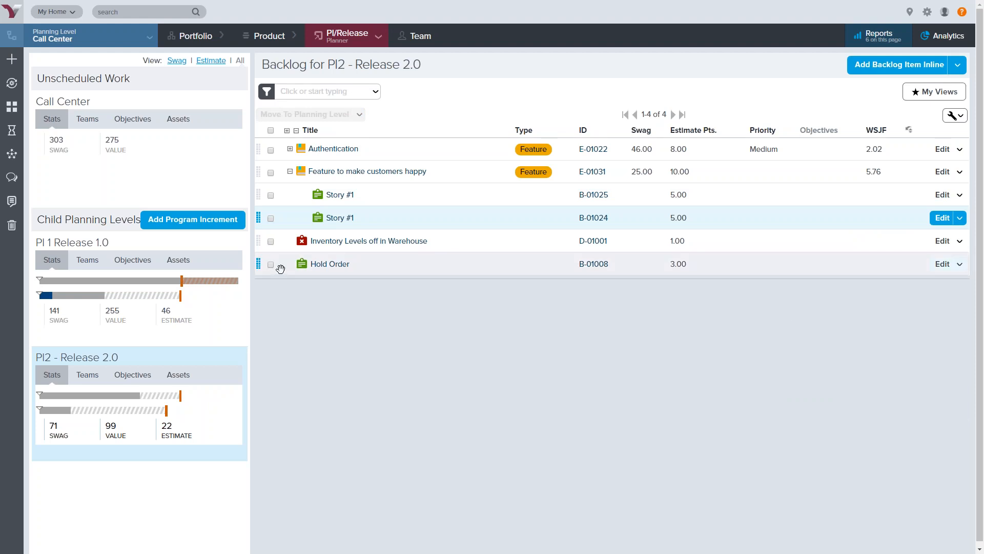
left_click(318, 130)
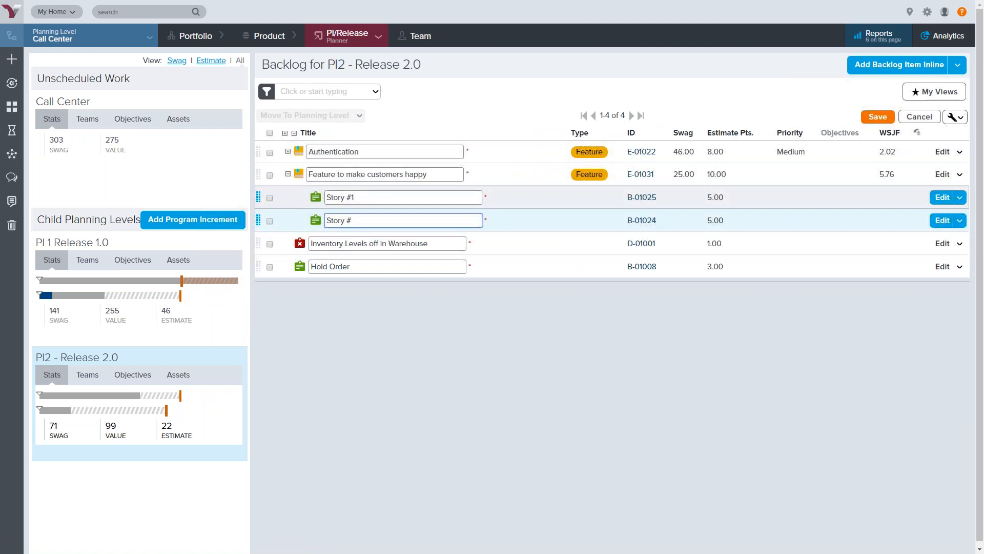
left_click(568, 431)
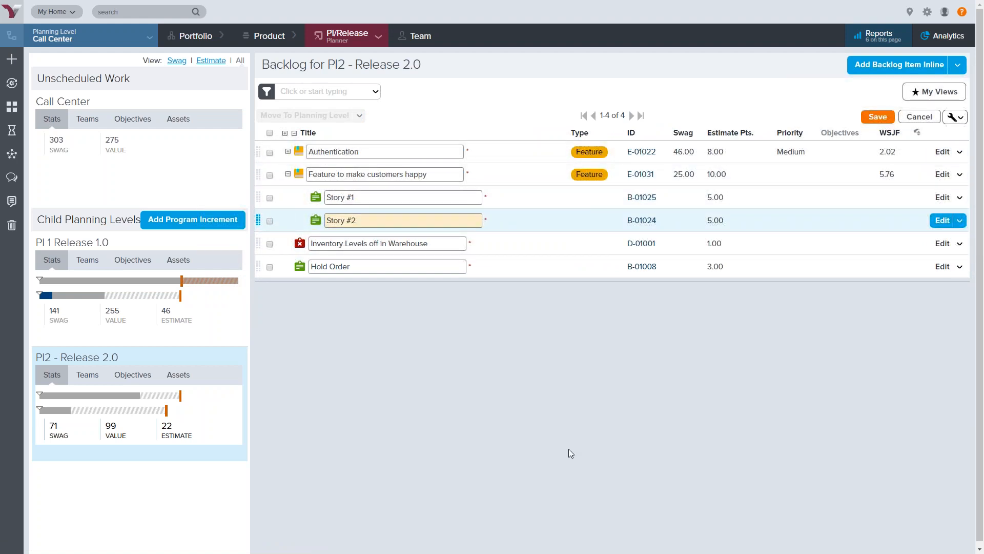
left_click(888, 120)
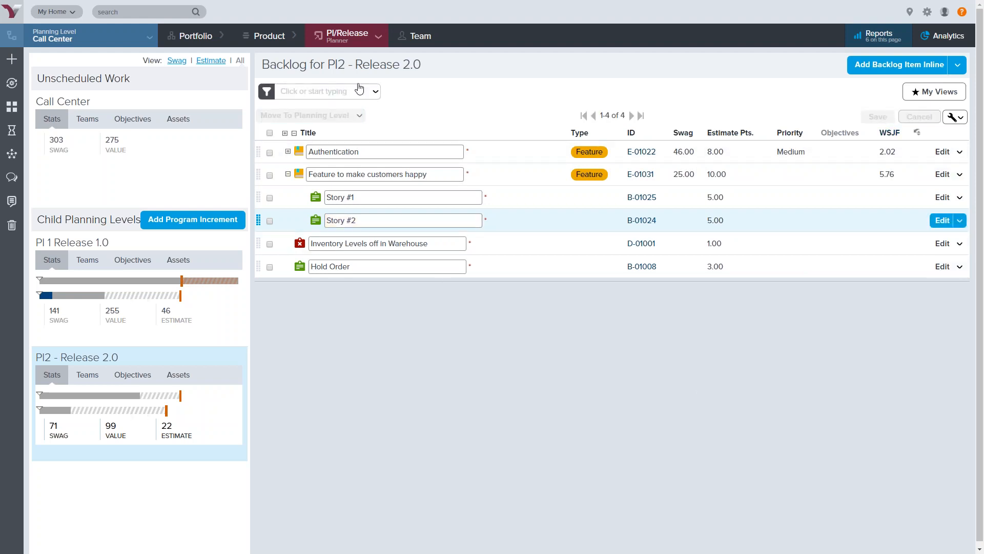
Step: Show PI2 - Release 2.0's teams and assign Story #1 to Bears and Story #2 to Core App
mouse_move(365, 40)
left_click(82, 379)
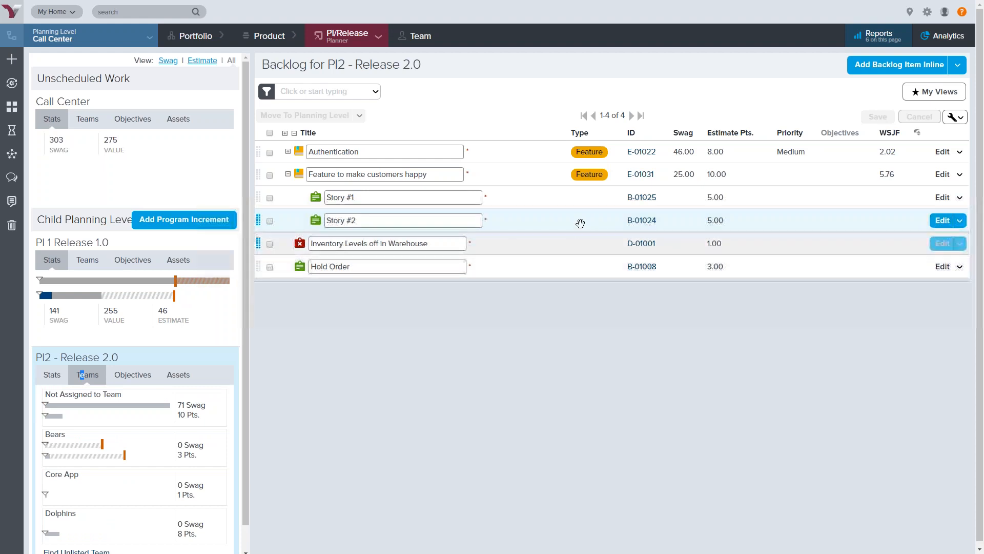
double_click(309, 134)
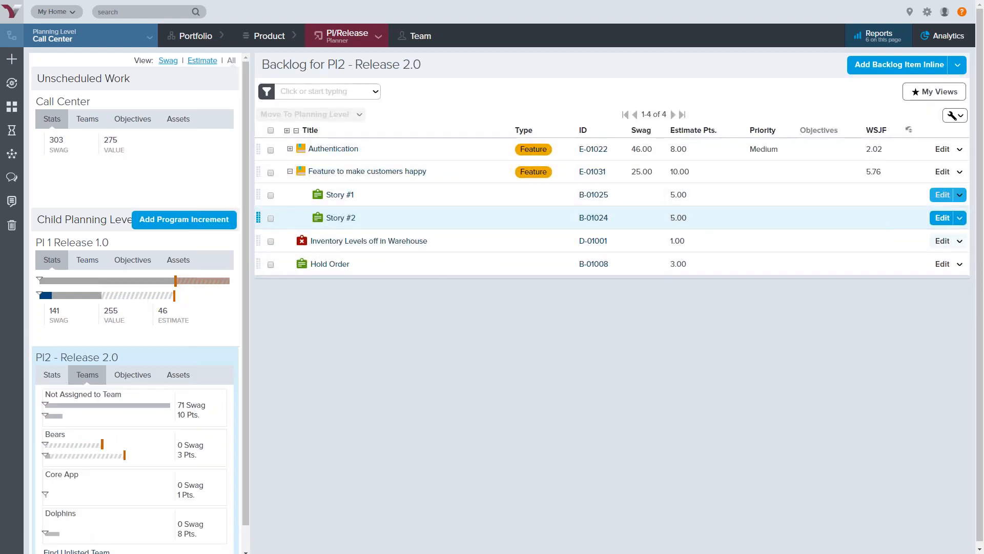
left_click_drag(399, 211, 150, 442)
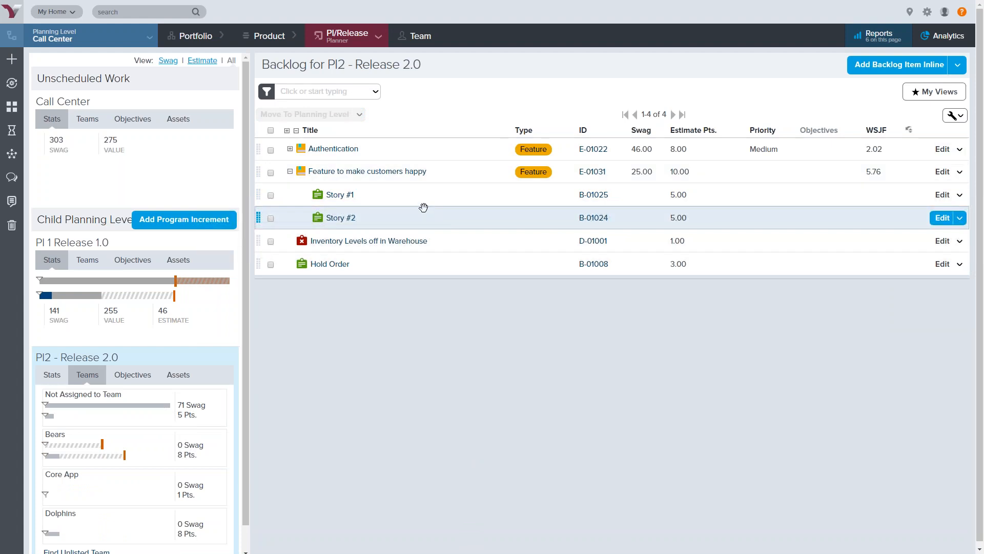
left_click_drag(417, 212, 183, 532)
left_click_drag(109, 518, 124, 487)
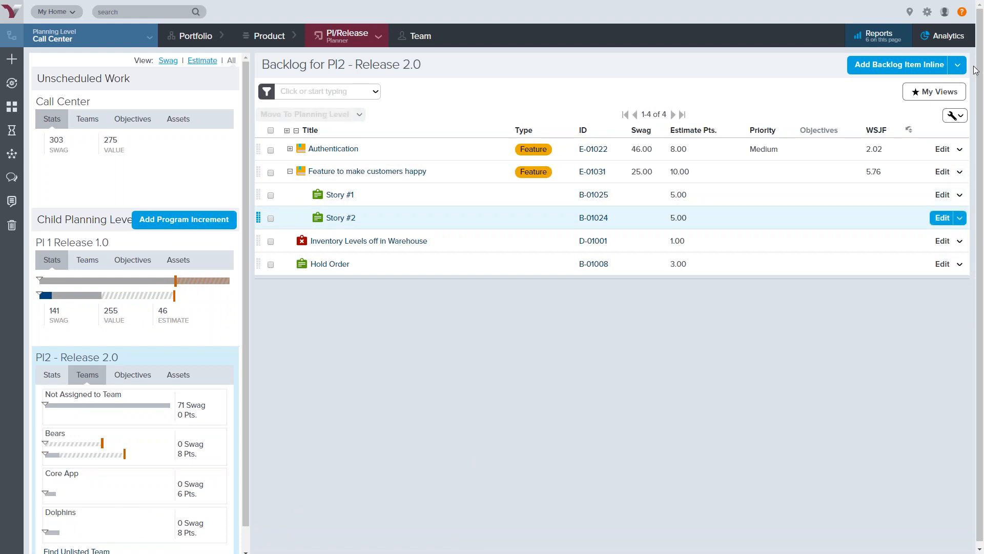
Step: Add the Team column to the PI2 - Release 2.0 backlog and collapse "Feature to make customers happy"
left_click(965, 119)
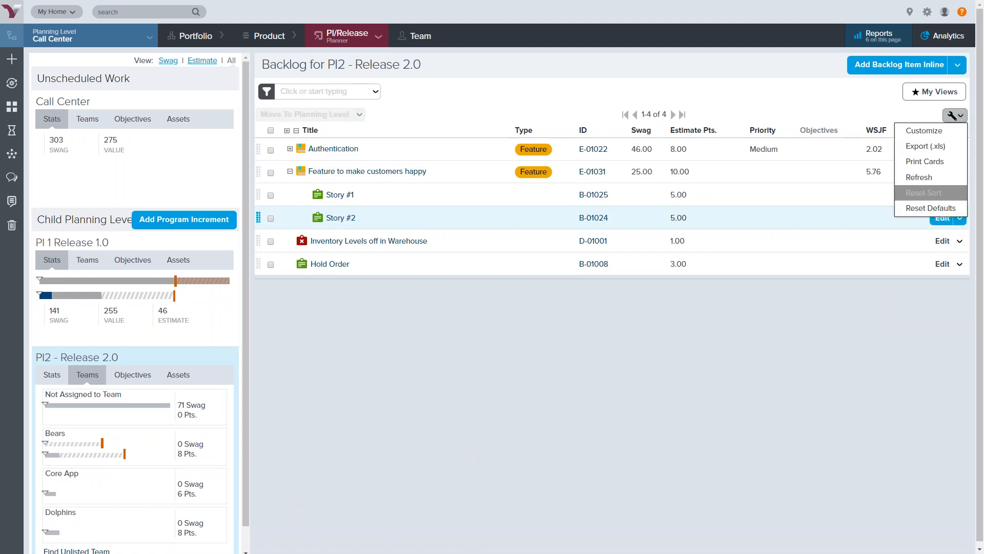
left_click(924, 131)
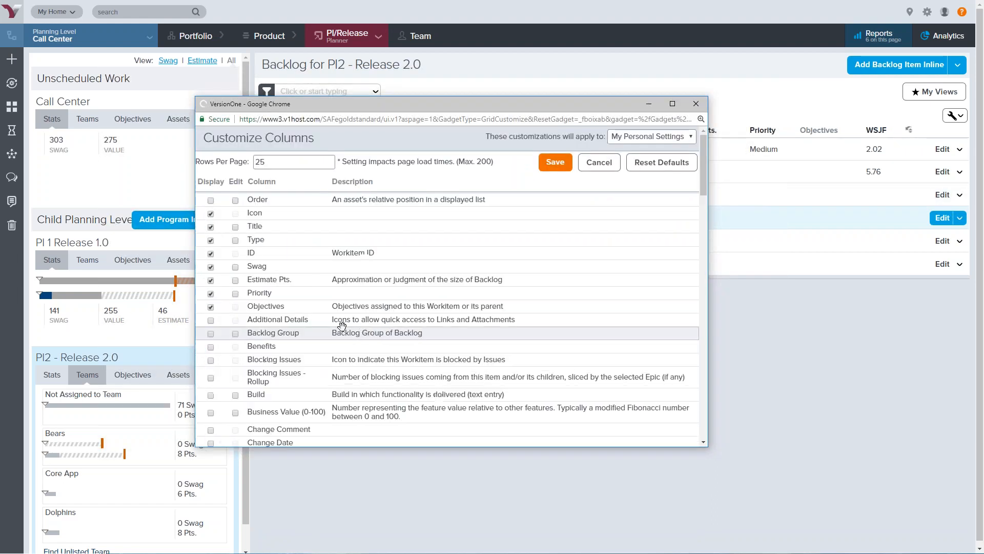
scroll(344, 333, "down", 10)
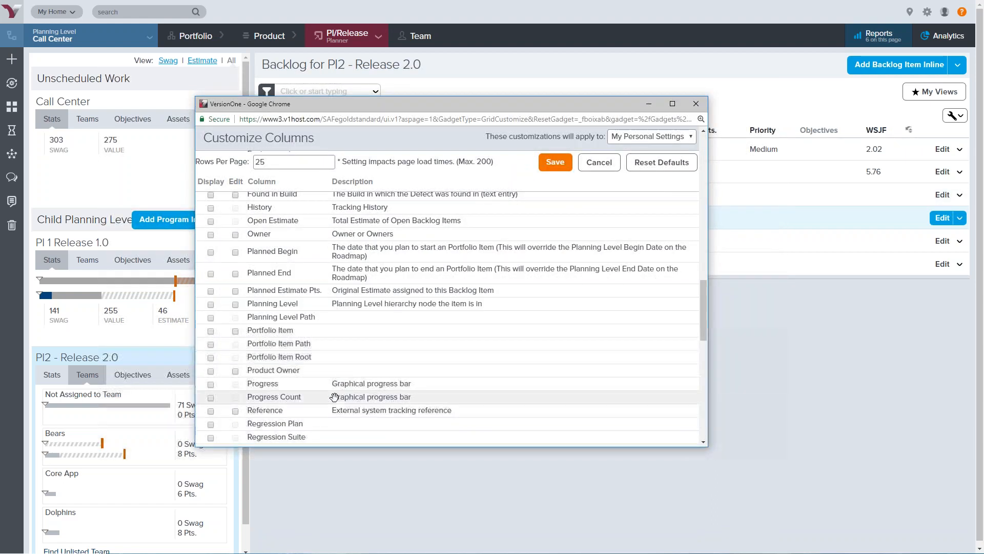
scroll(353, 359, "down", 10)
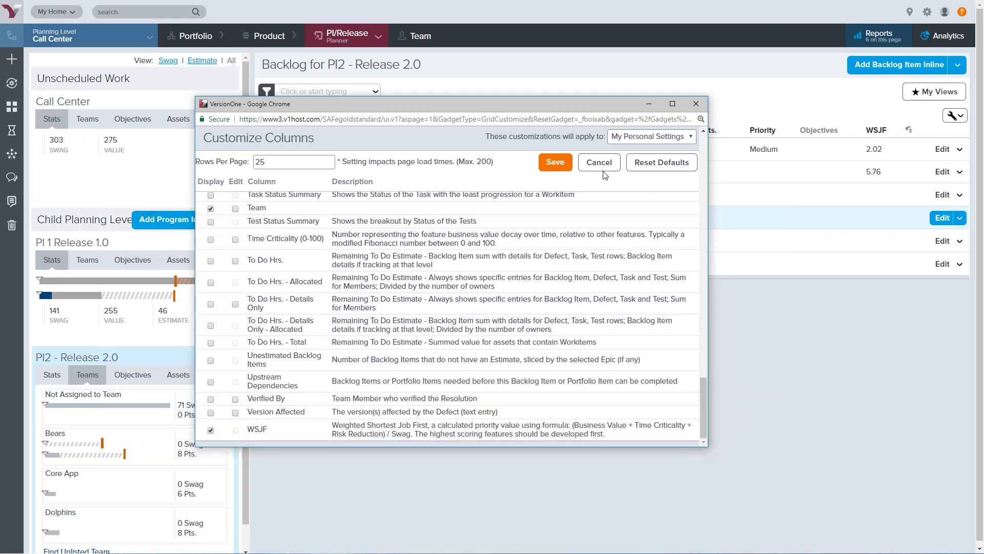
left_click(555, 162)
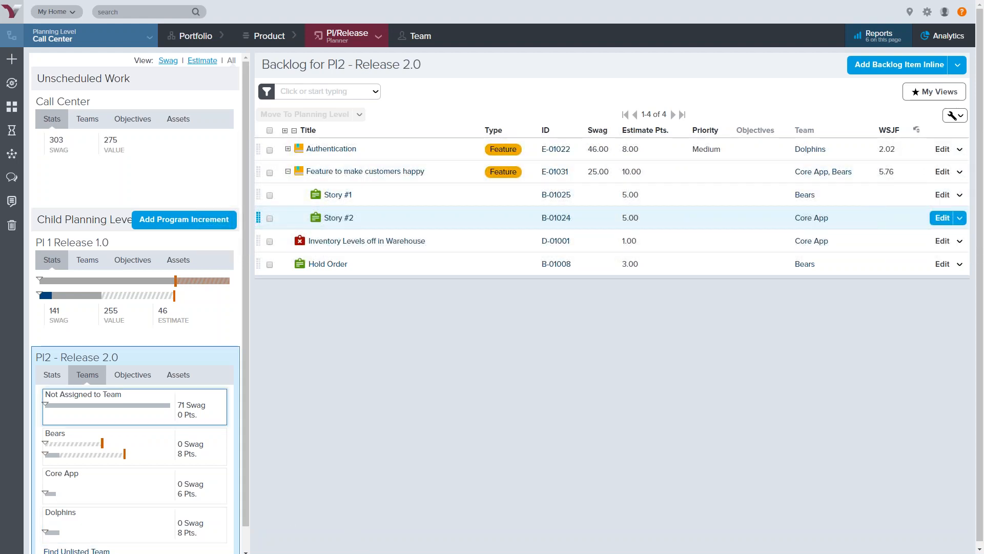
left_click(150, 360)
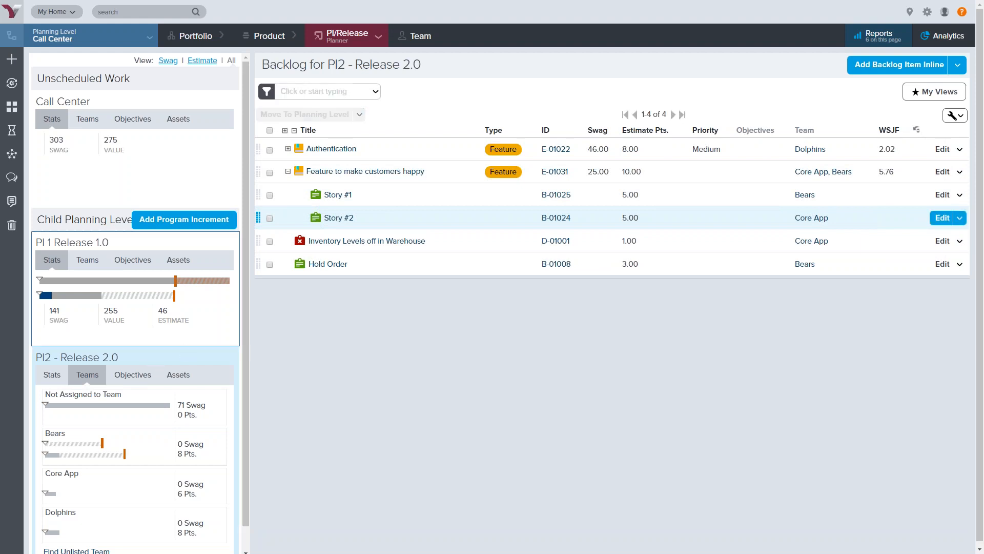
left_click(289, 174)
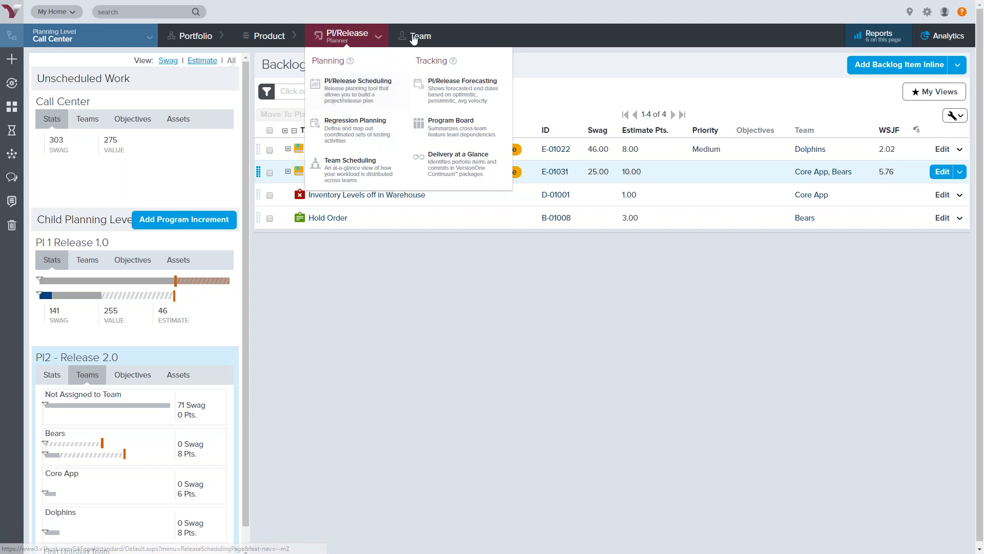
Step: In the Team planner, schedule Story #1 from the backlog into Sprint 3 and Story #2 into Sprint 4
mouse_move(418, 35)
left_click(438, 87)
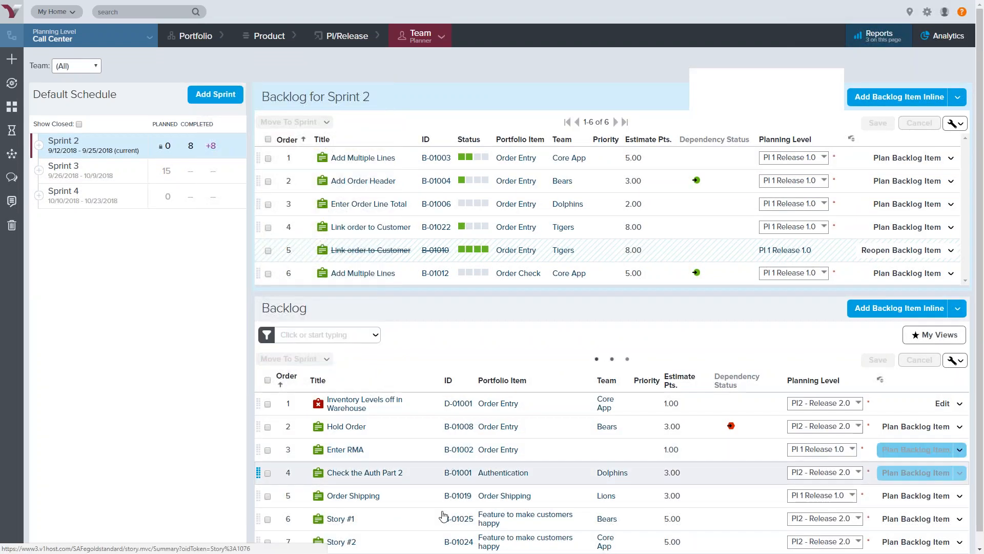
scroll(443, 516, "down", 2)
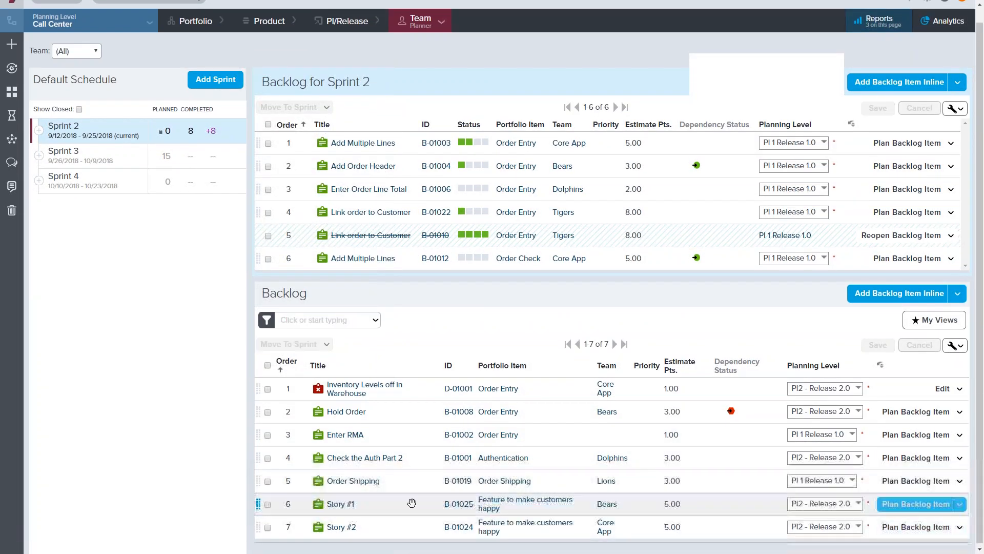
left_click_drag(323, 503, 116, 151)
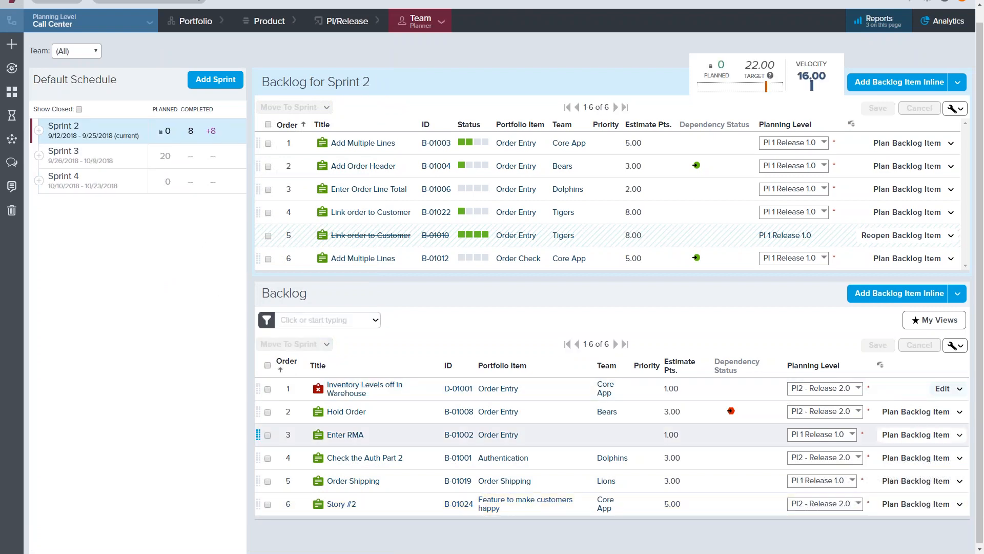
left_click_drag(385, 506, 133, 175)
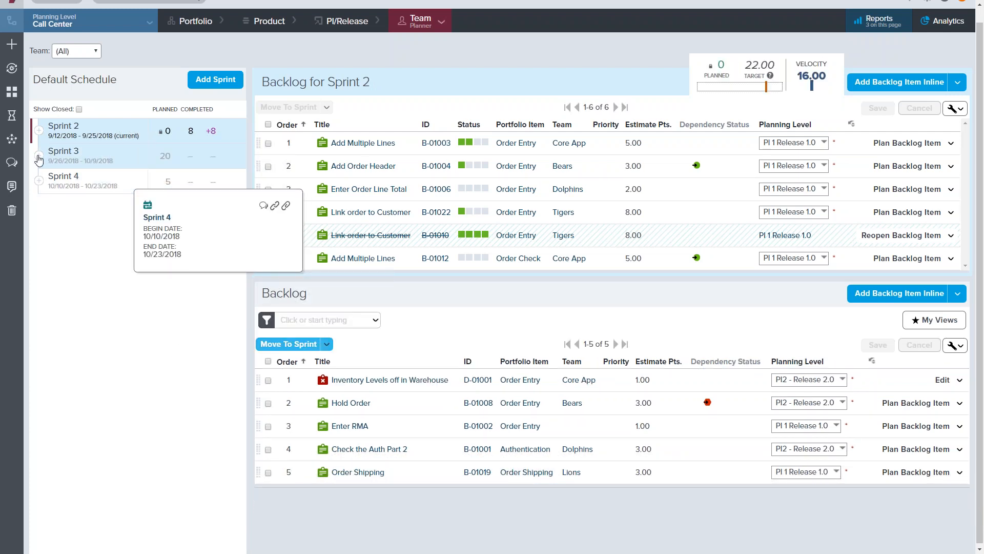
Step: Expand the team breakdowns of Sprint 3 and Sprint 4 and view Sprint 4's backlog
left_click(39, 156)
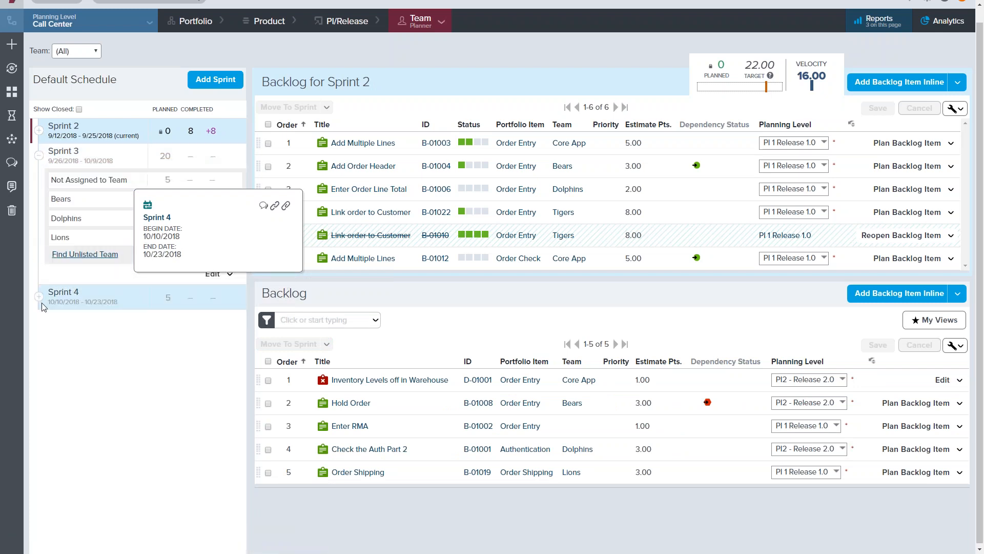
left_click(39, 297)
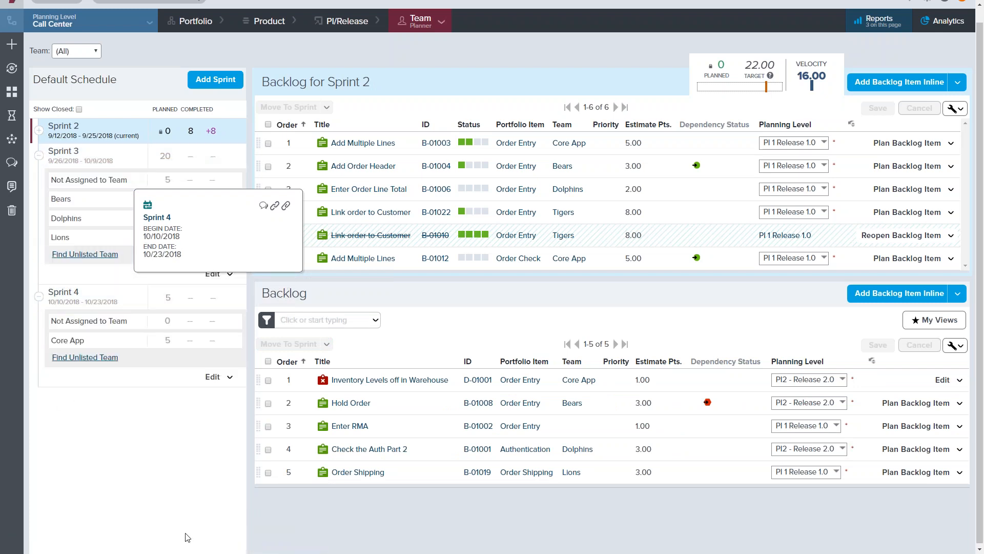
left_click(117, 291)
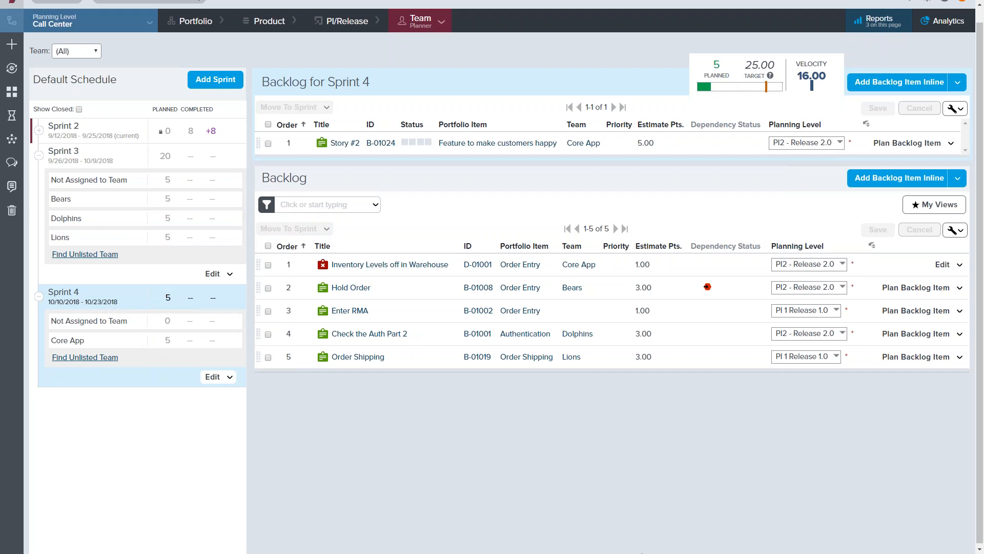
Step: Show Sprint 3's backlog and move Story #1 up to second place, directly below Order Status Check
left_click(152, 158)
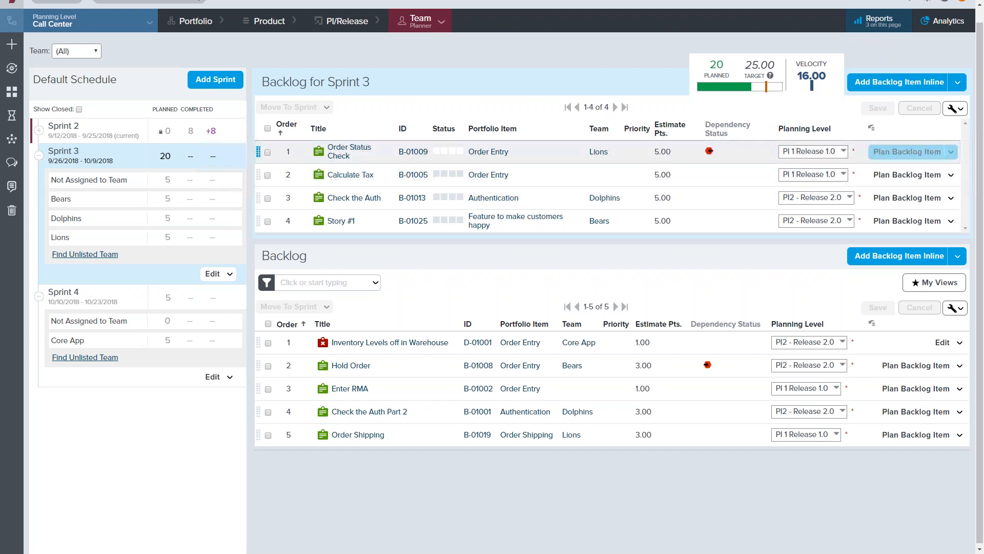
left_click_drag(375, 223, 369, 167)
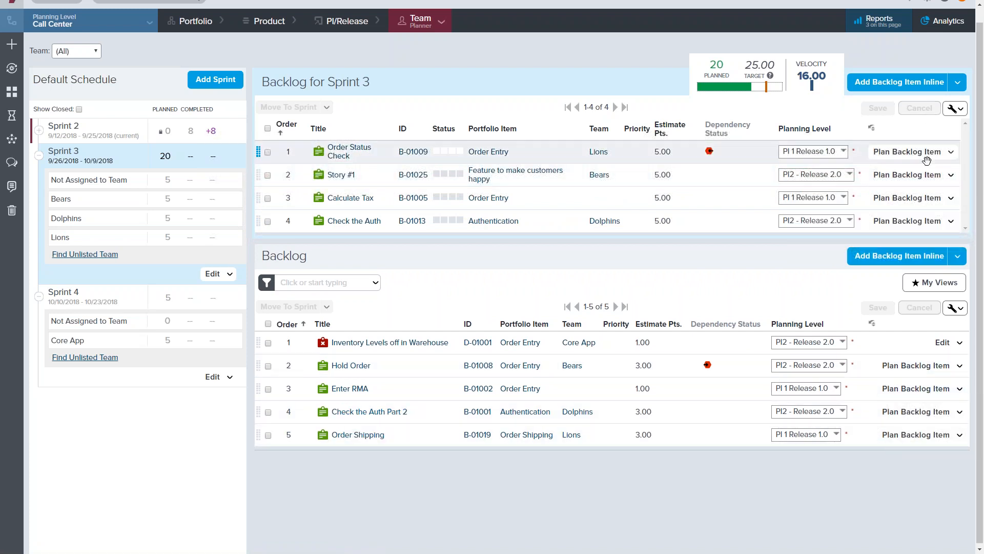
Step: Plan Story #1 by copying all tasks of the Story Templatae template into it
left_click(950, 175)
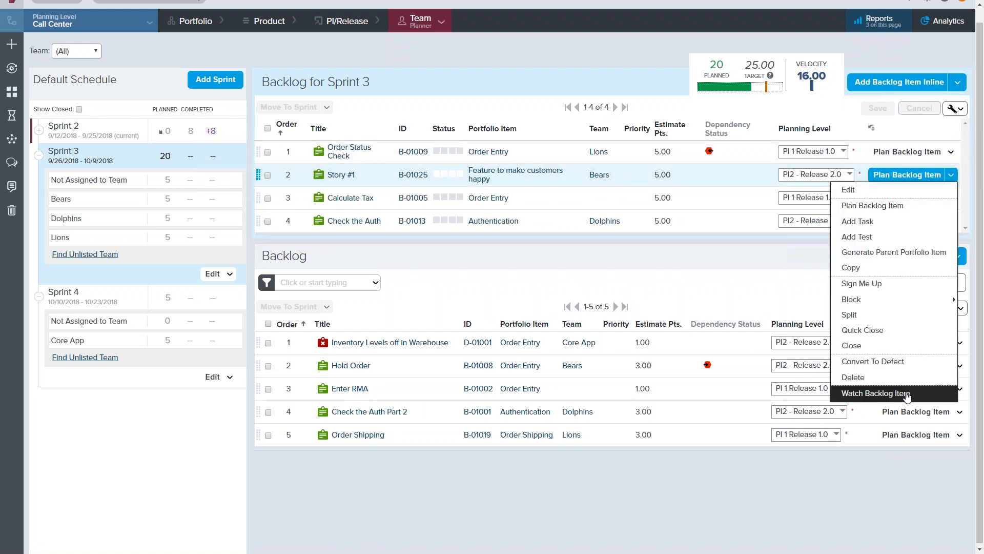
left_click(867, 206)
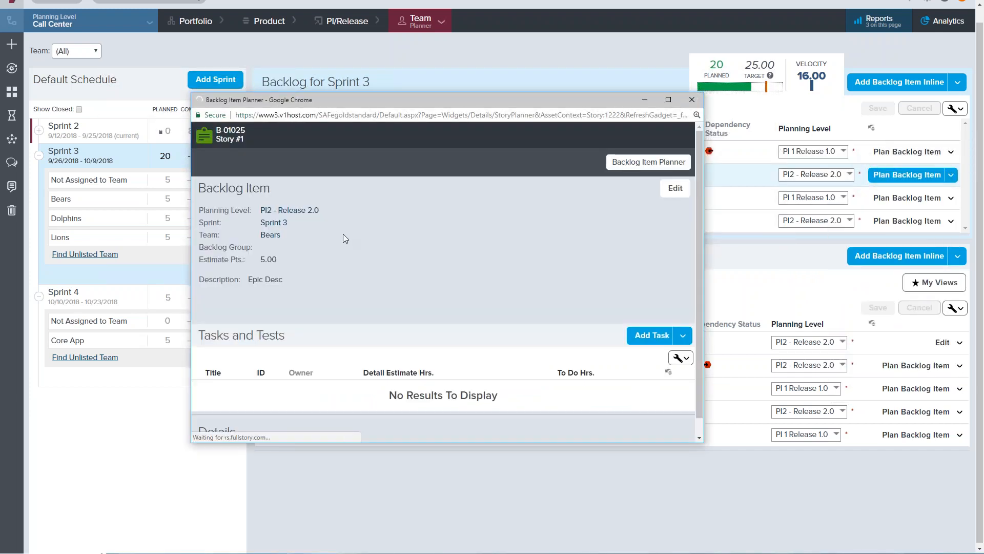
scroll(418, 306, "down", 1)
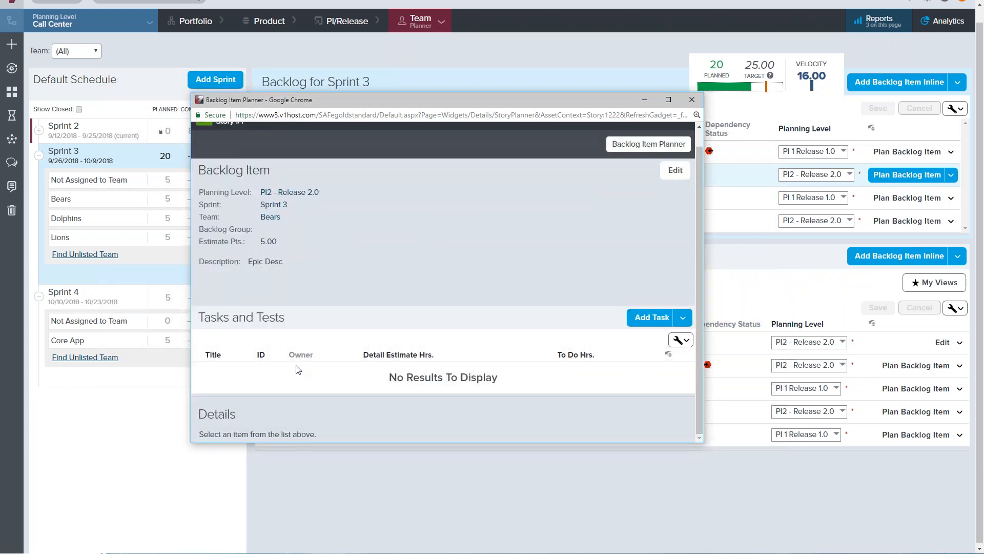
left_click(683, 317)
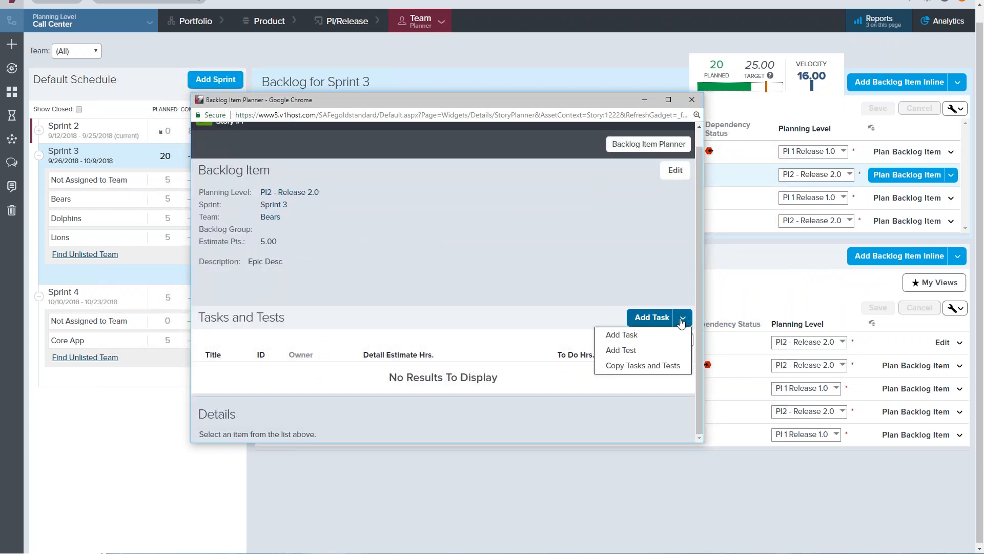
left_click(660, 364)
scroll(449, 354, "down", 2)
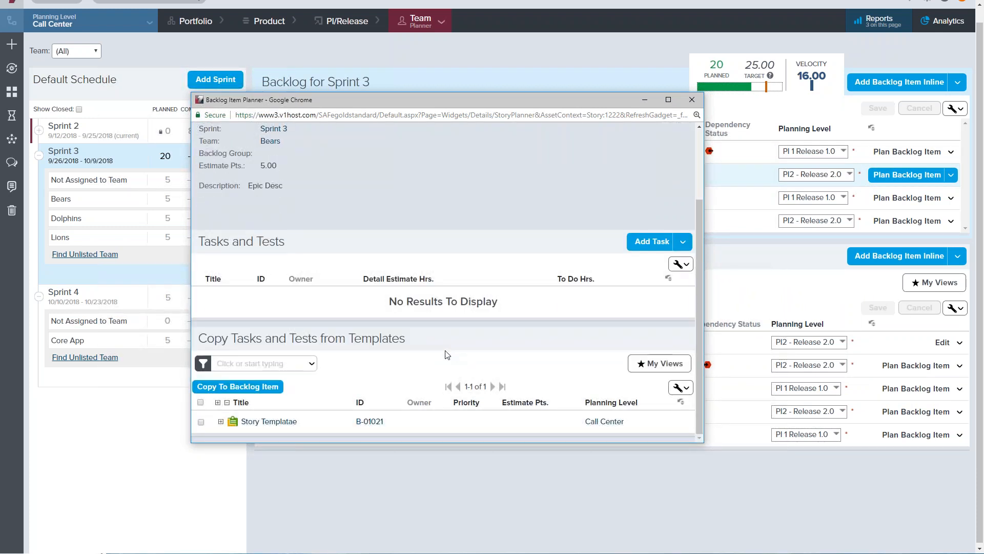
left_click(221, 423)
scroll(198, 277, "down", 4)
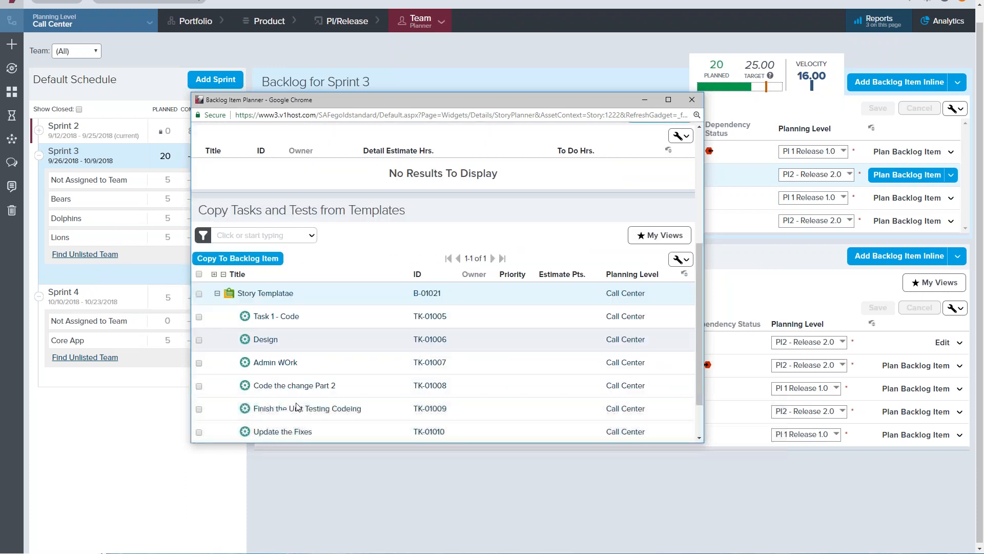
left_click(199, 237)
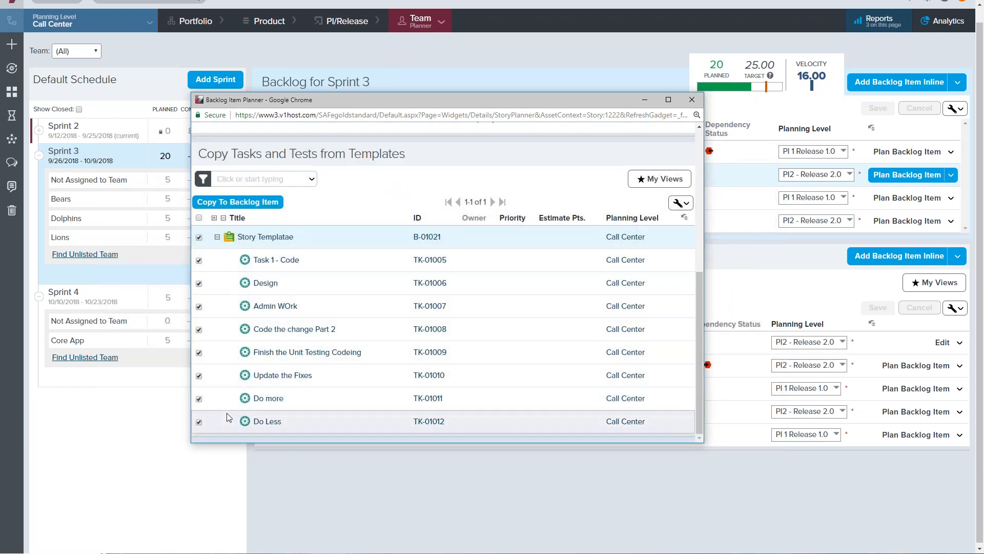
left_click(237, 204)
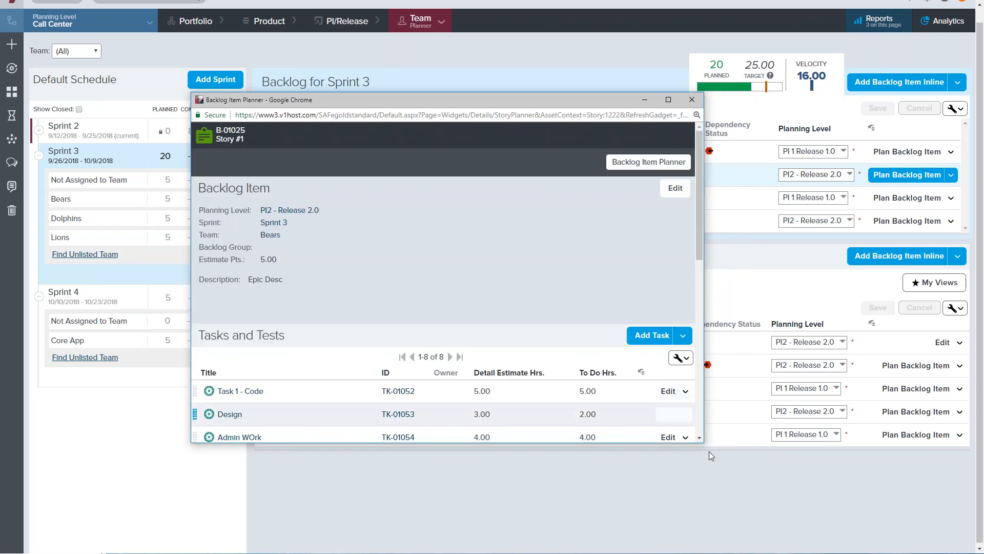
Step: Add two tests titled Test1 and TEst2 to Story #1, then close its planner without saving the open test form
left_click(683, 336)
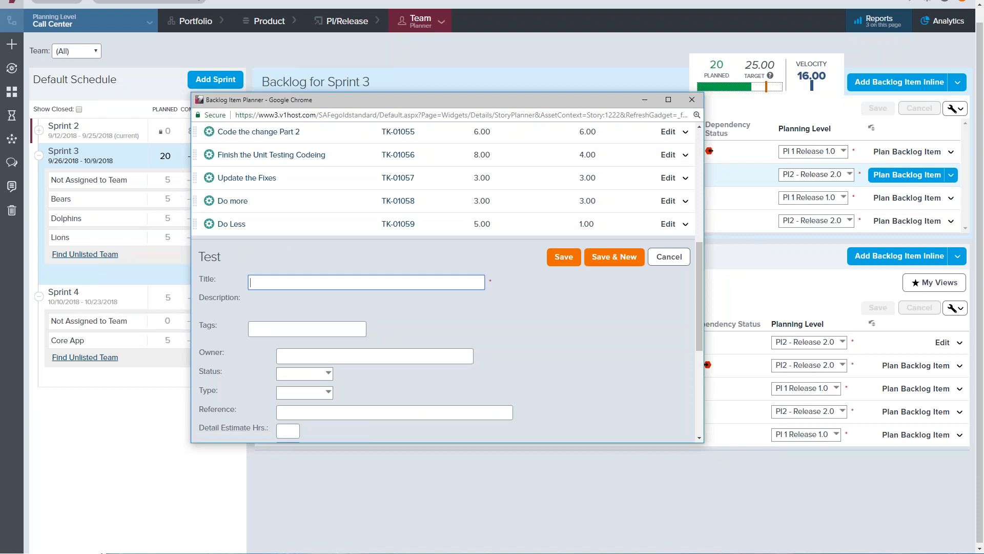
type("Test")
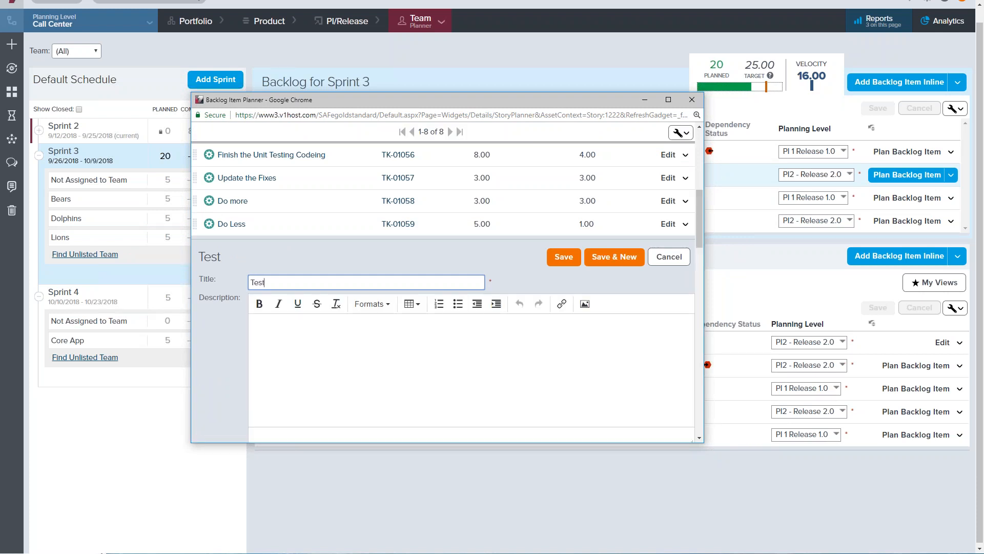
type("1")
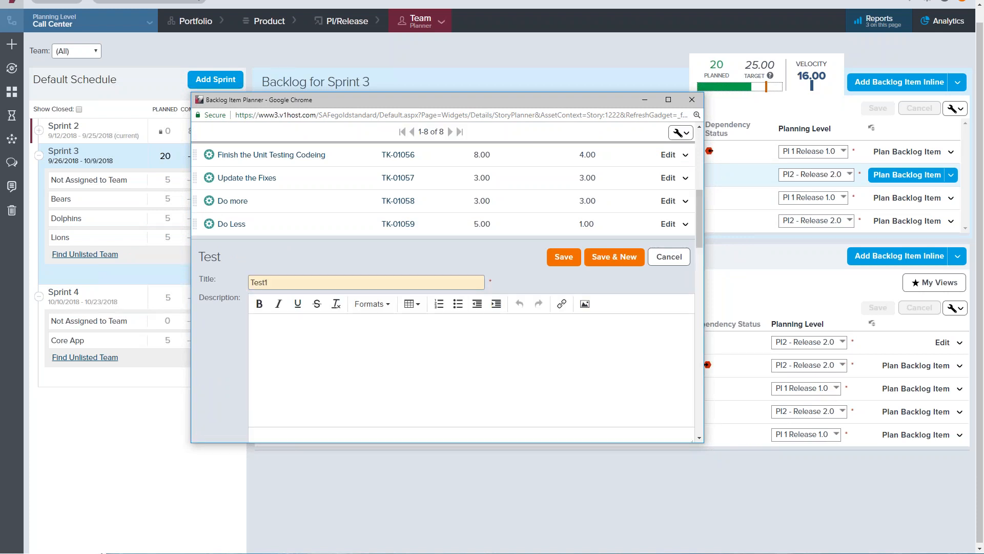
key("Return")
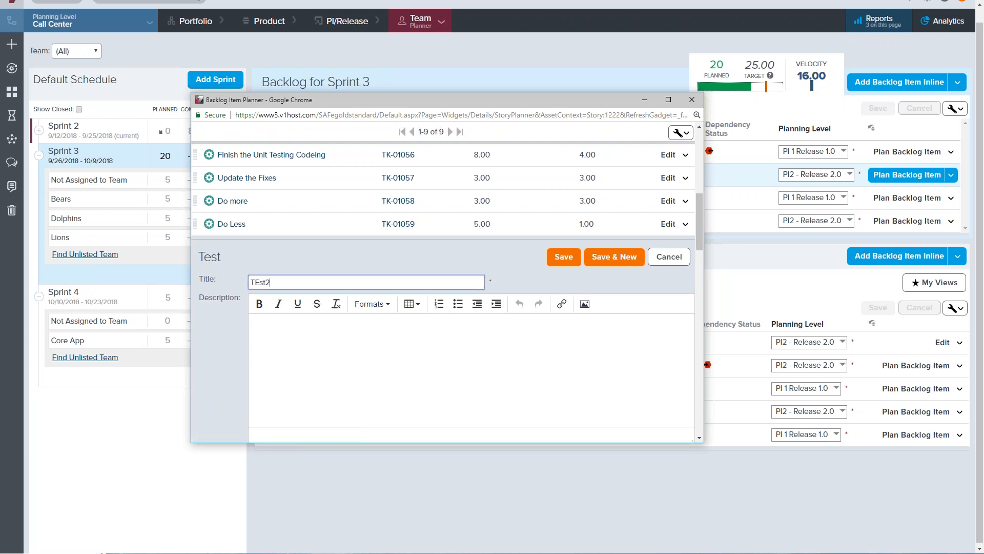
key("Return")
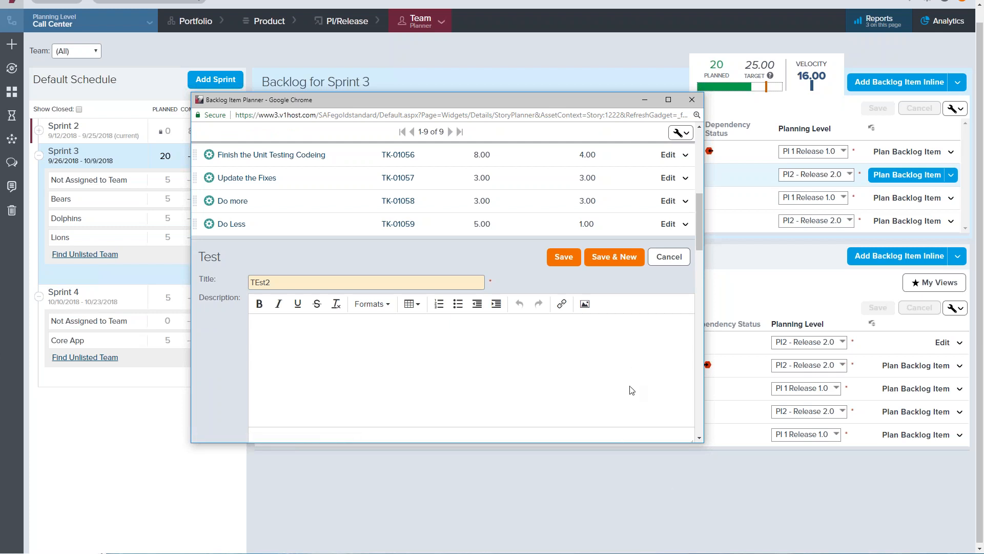
left_click_drag(700, 444, 763, 553)
scroll(653, 293, "up", 7)
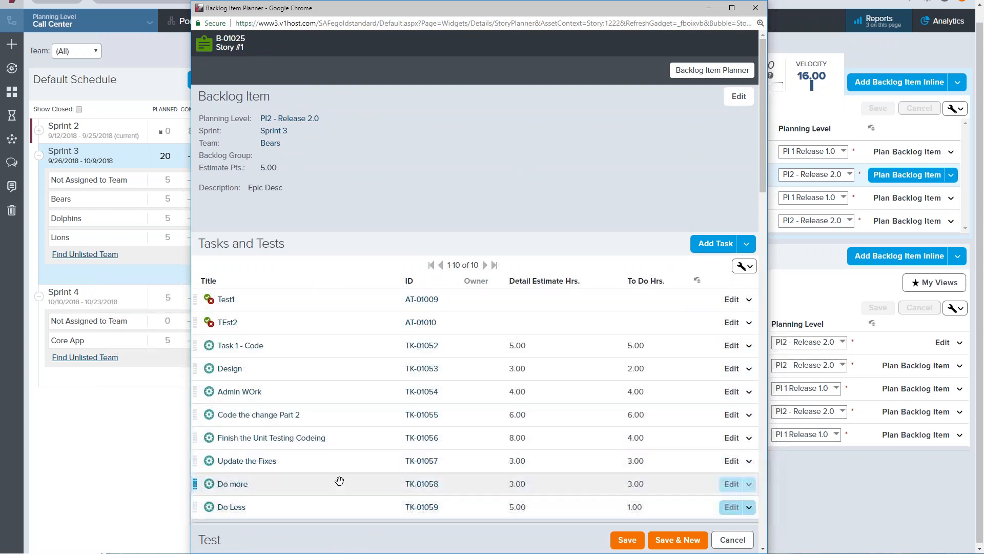
left_click(741, 250)
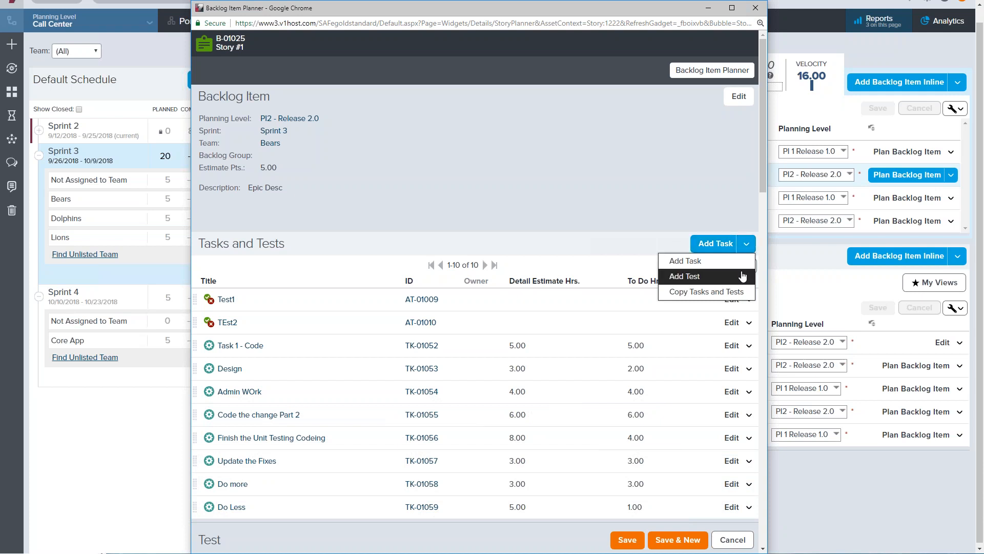
left_click(756, 8)
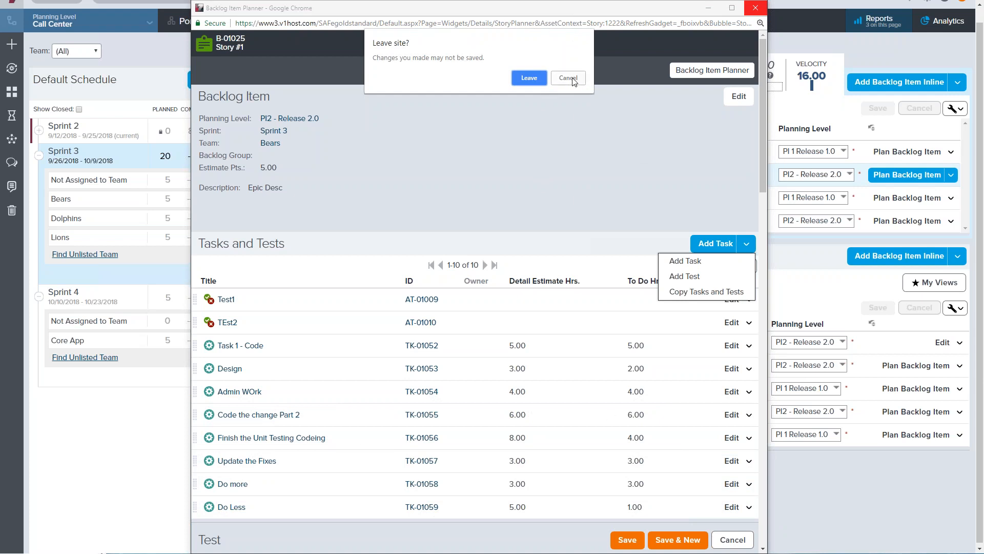
left_click(530, 81)
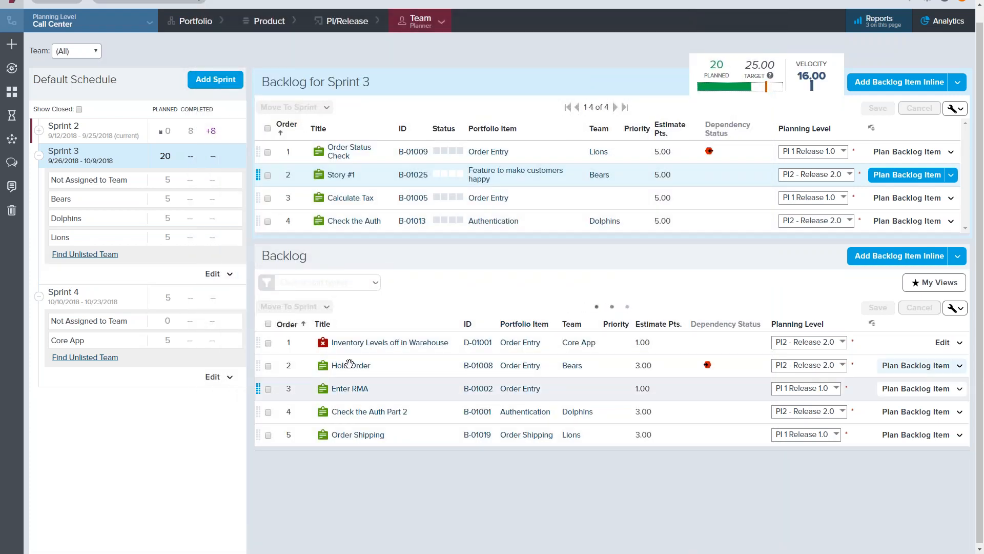
Step: Show Detail Planning for Sprint 3 and expand Story #1 to view its tasks and tests
mouse_move(423, 26)
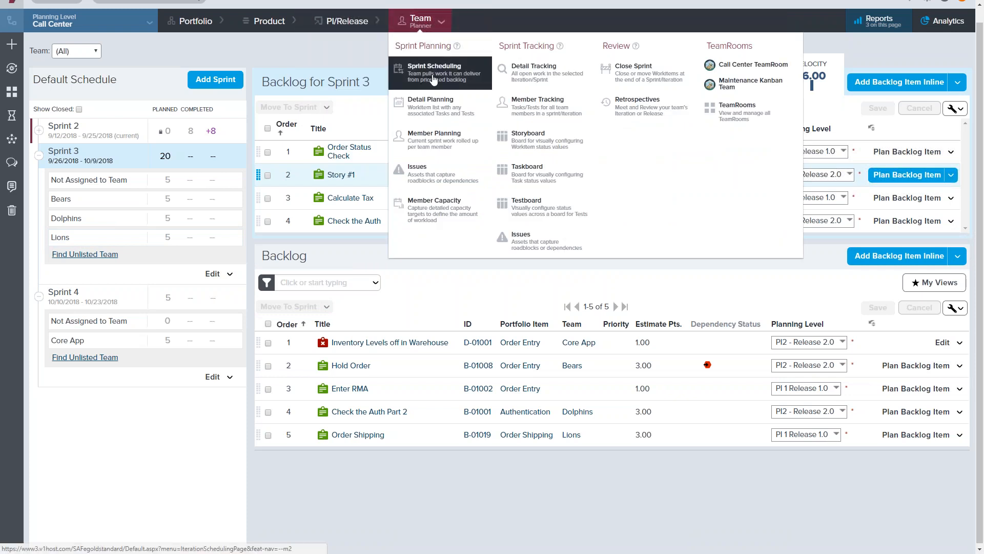
left_click(436, 106)
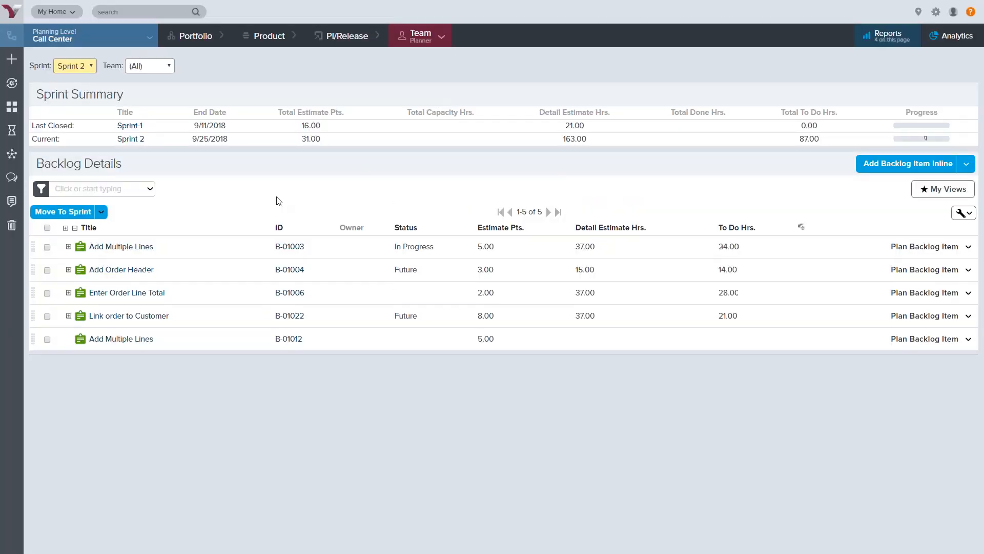
left_click(76, 65)
left_click(79, 91)
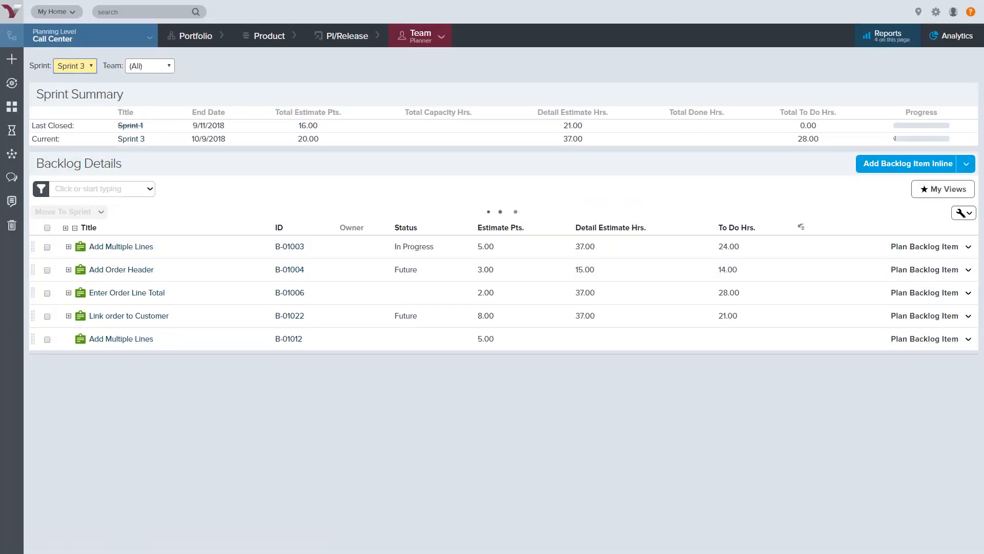
left_click(71, 270)
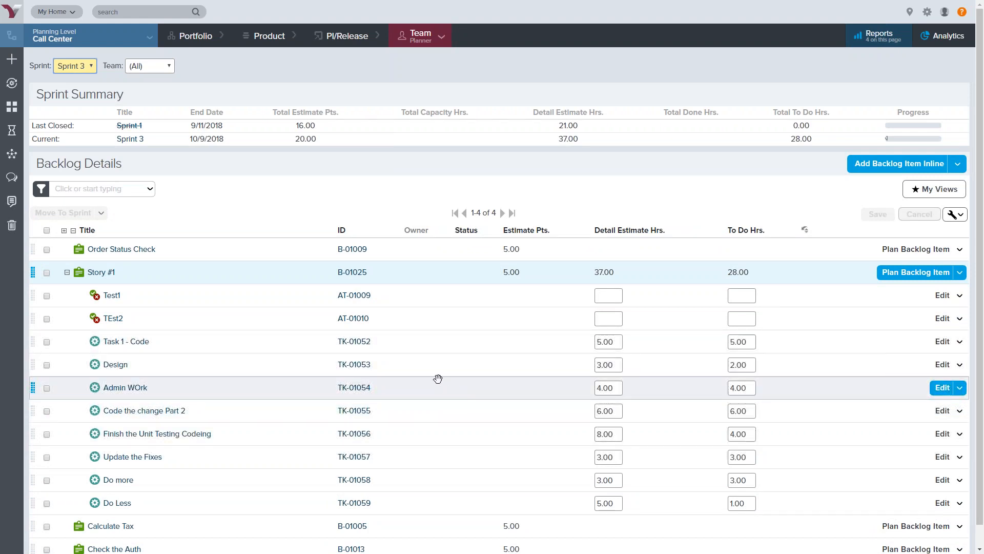
Step: Open the Call Center TeamRoom, hide its Backlog and Scorecard, and show the Taskboard for Sprint 3
mouse_move(424, 44)
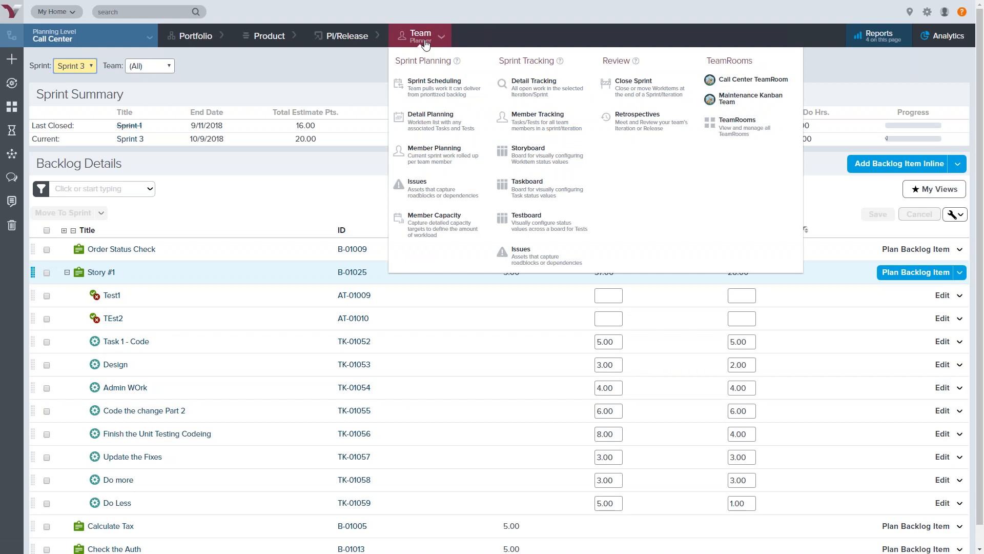
left_click(739, 82)
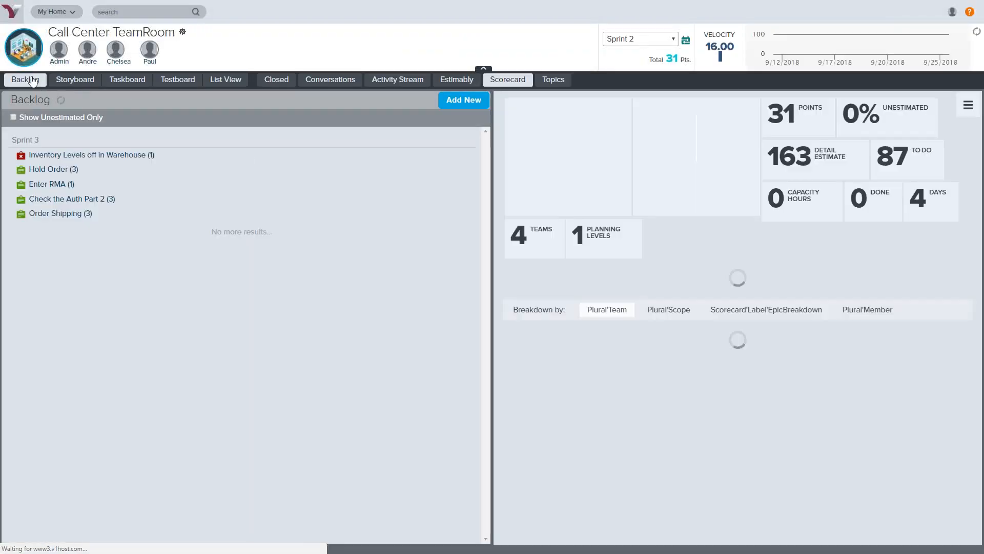
left_click(32, 81)
left_click(512, 81)
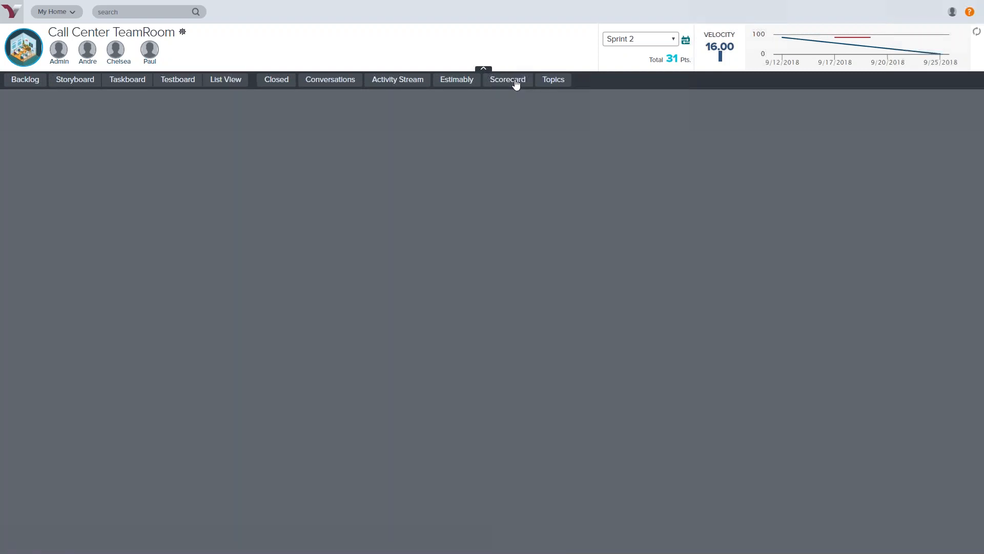
left_click(130, 83)
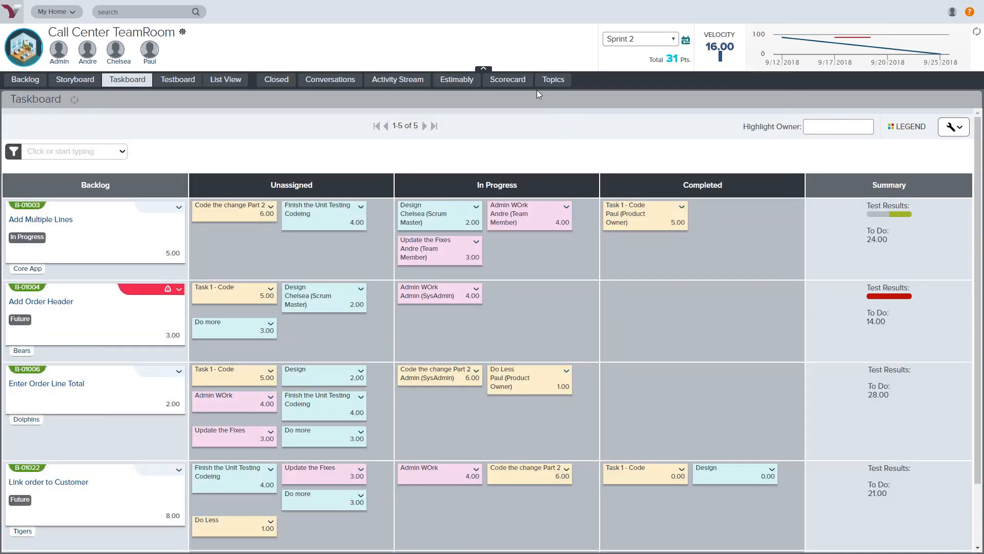
left_click(646, 42)
left_click(635, 58)
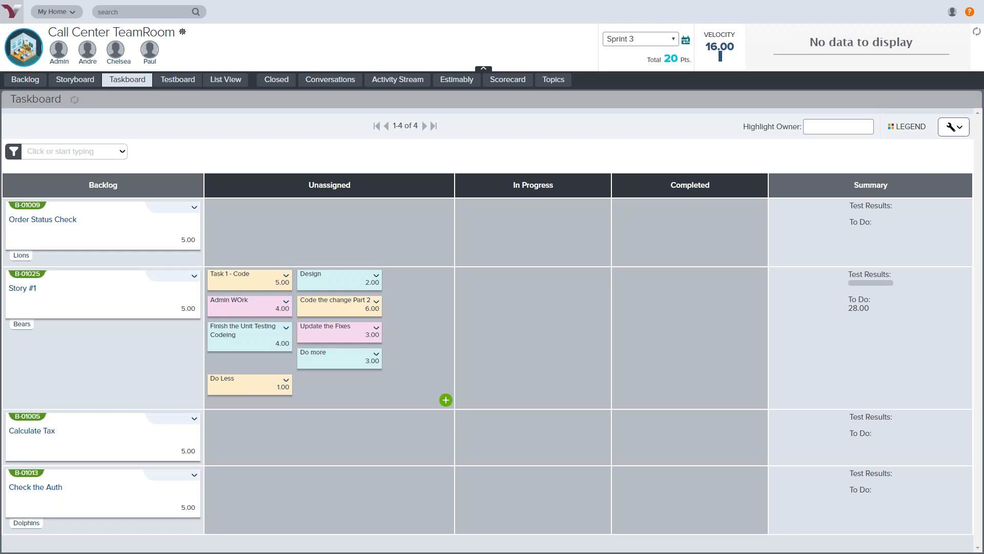
Step: Sign up for Story #1's Task 1 - Code and move the task to In Progress
left_click(286, 277)
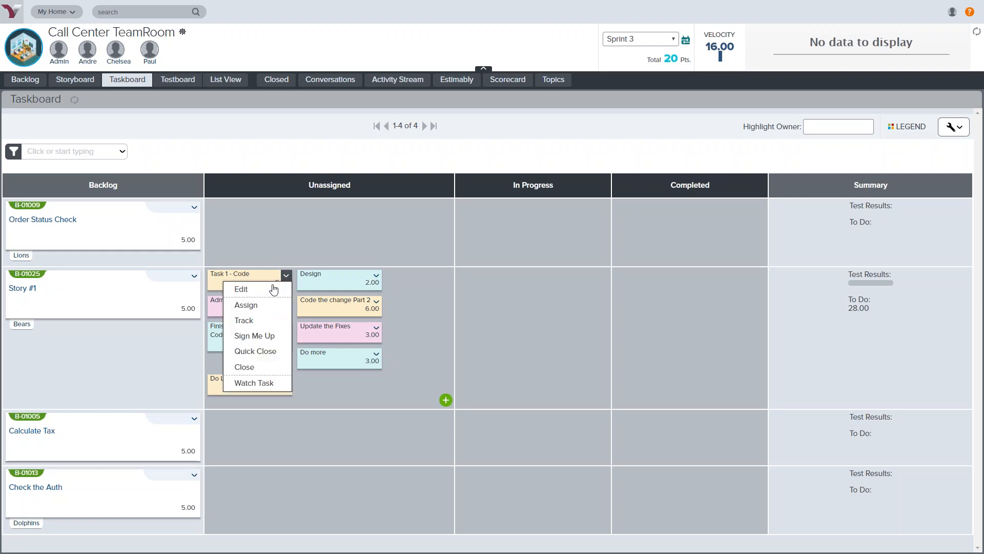
left_click(267, 336)
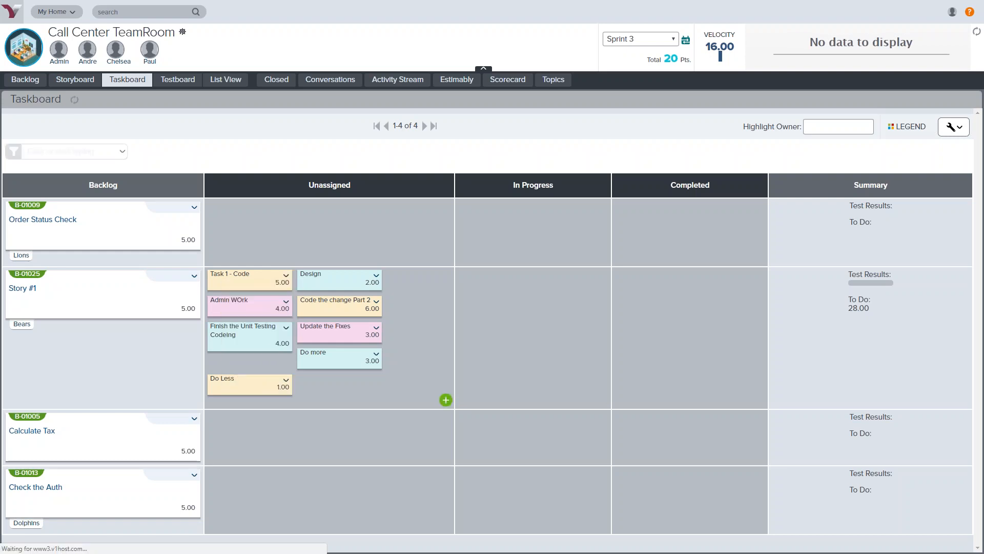
left_click_drag(282, 287, 480, 282)
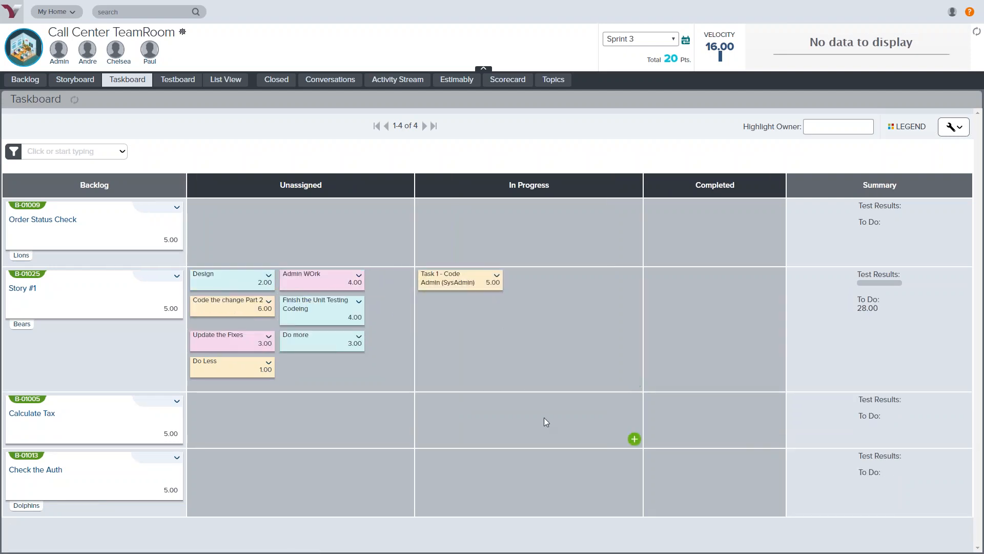
Step: Track 5 effort hours and 0 to-do hours on Task 1 - Code, and filter the Taskboard by owner Admin (SysAdmin)
left_click(496, 277)
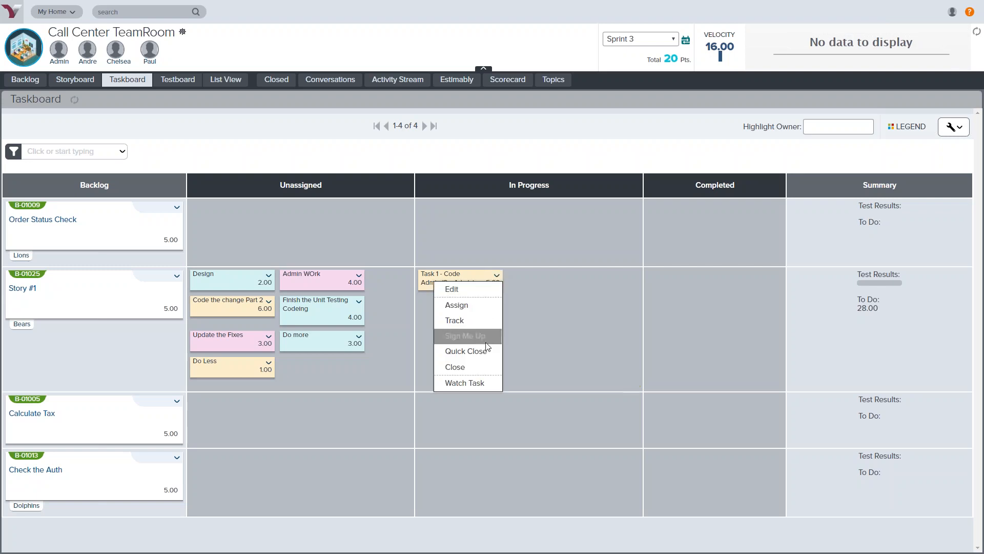
left_click(467, 324)
left_click(442, 90)
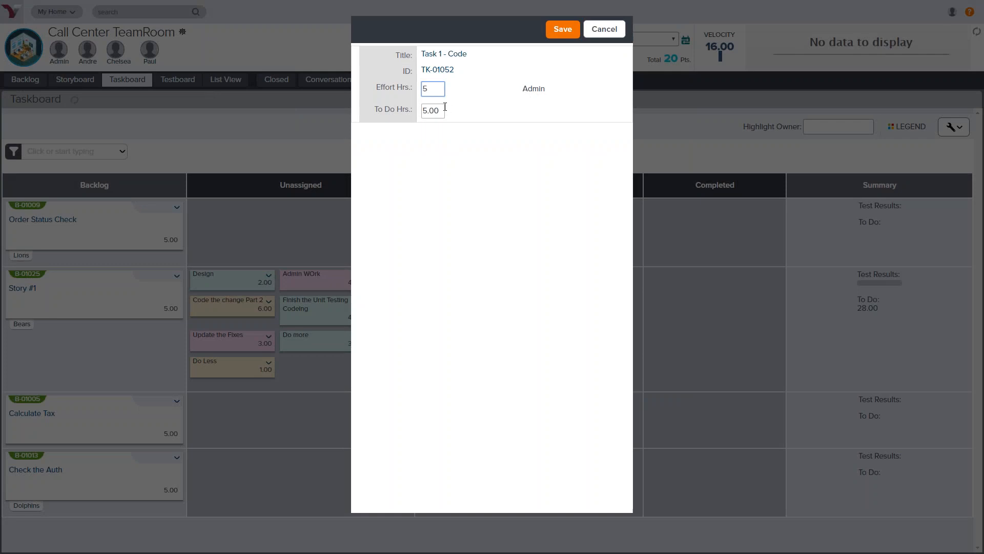
type("5")
key("Tab")
left_click(561, 30)
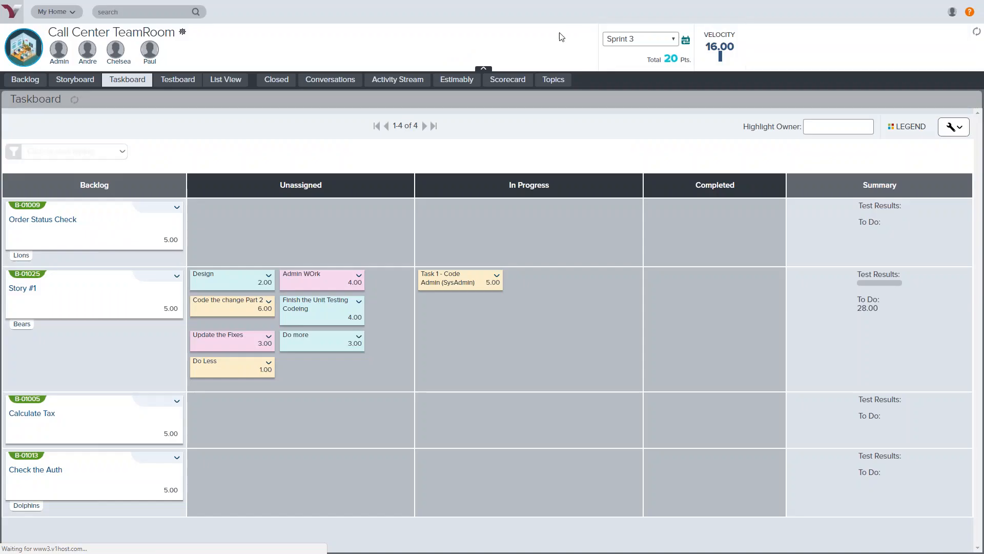
left_click(60, 56)
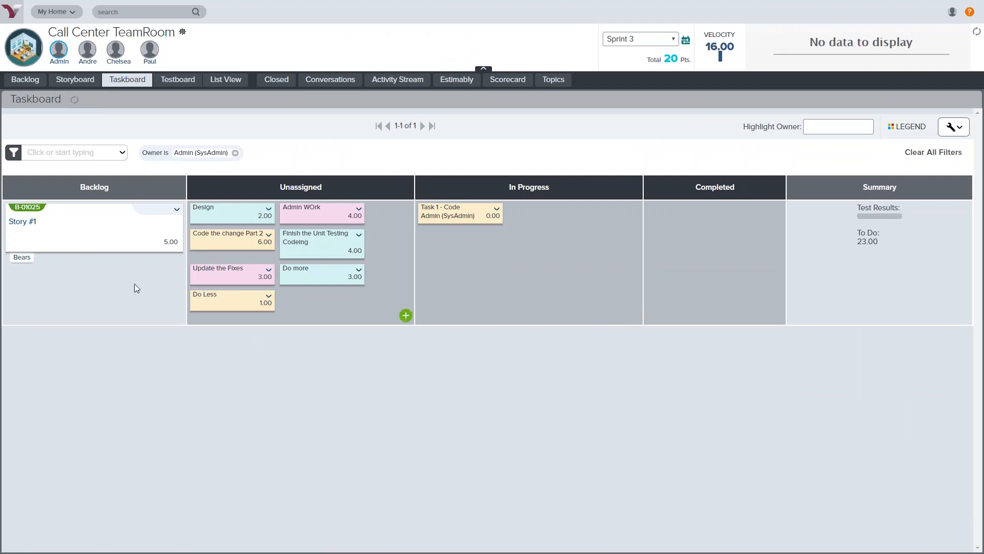
Step: Move Story #1's Task 1 - Code to Completed and quick close the task
left_click_drag(462, 215, 691, 215)
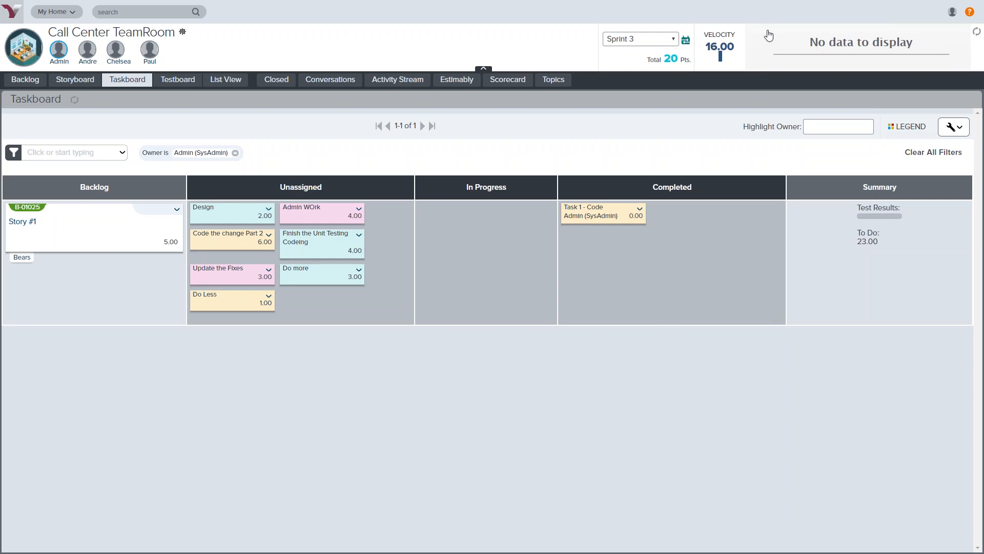
left_click(639, 209)
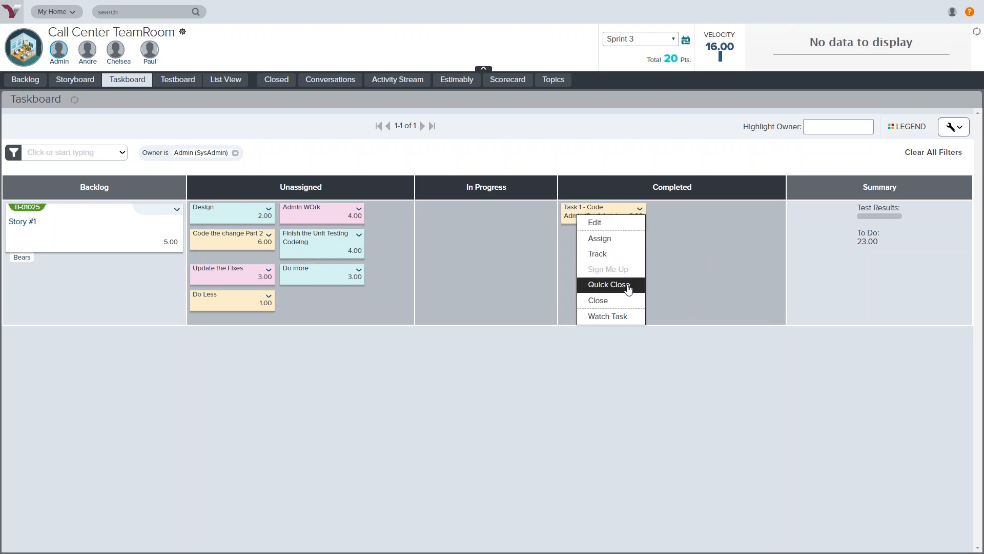
left_click(628, 285)
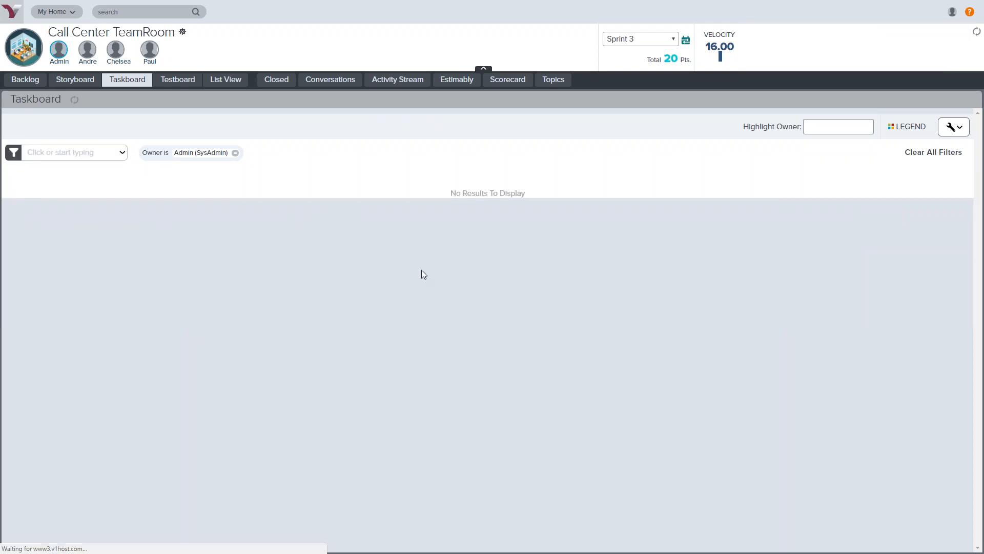
Step: Remove the Admin (SysAdmin) owner filter from the Taskboard and show closed items instead
left_click(235, 153)
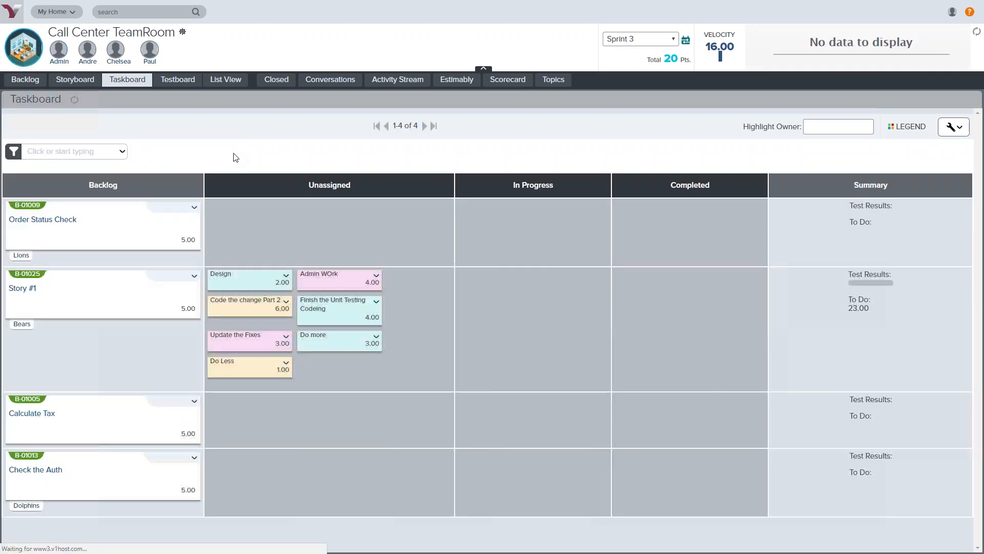
left_click(122, 151)
left_click(53, 278)
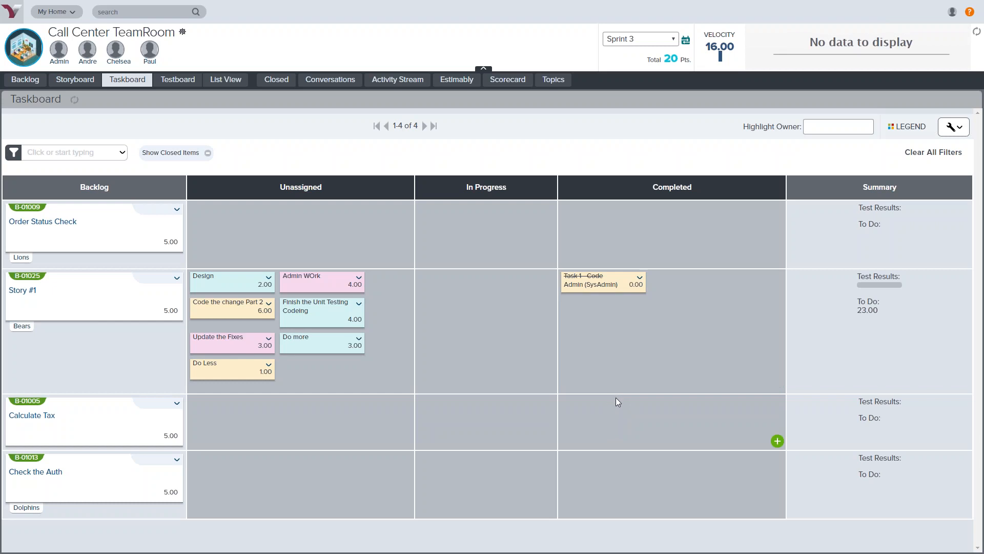
Step: Show the Testboard and move Story #1's tests Test1 and TEst2 to Passed
left_click(183, 84)
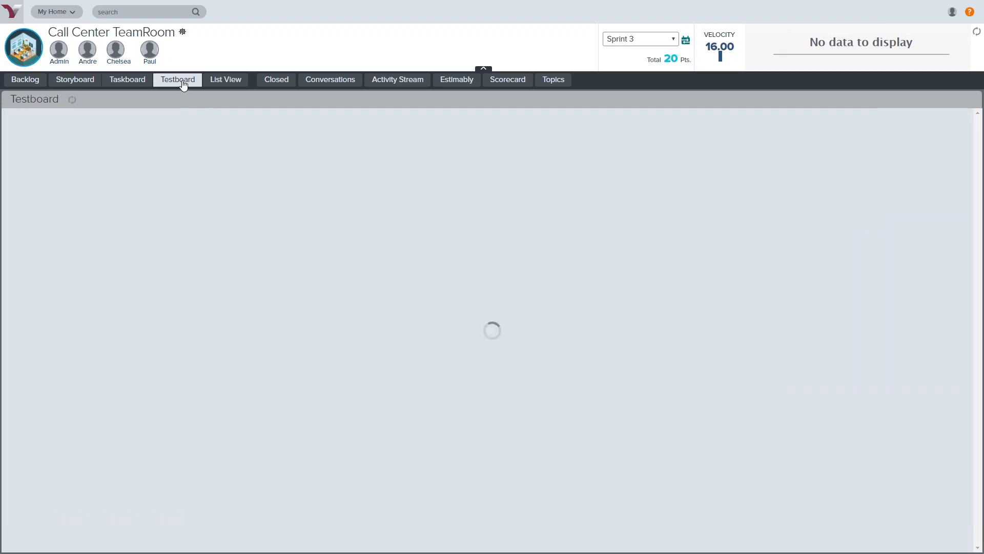
left_click_drag(338, 292, 492, 290)
left_click_drag(230, 280, 710, 284)
left_click_drag(398, 288, 656, 298)
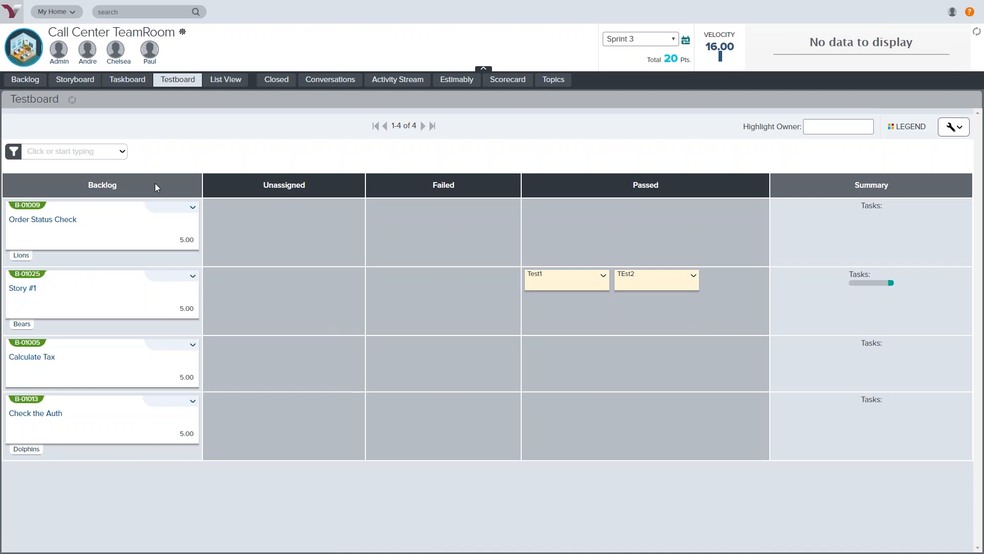
Step: Show the Storyboard and move Story #1 from Unassigned to Accepted
left_click(78, 82)
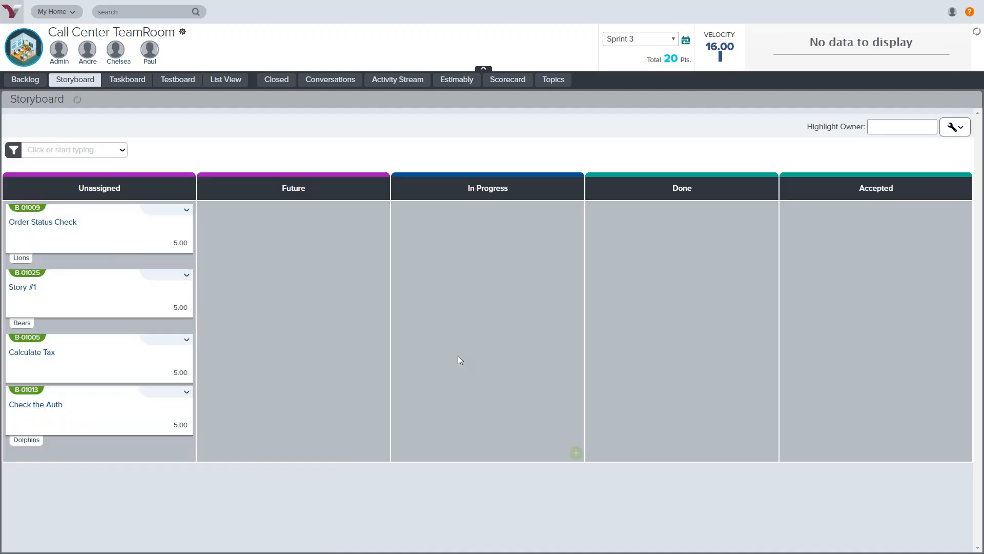
left_click_drag(99, 294, 826, 294)
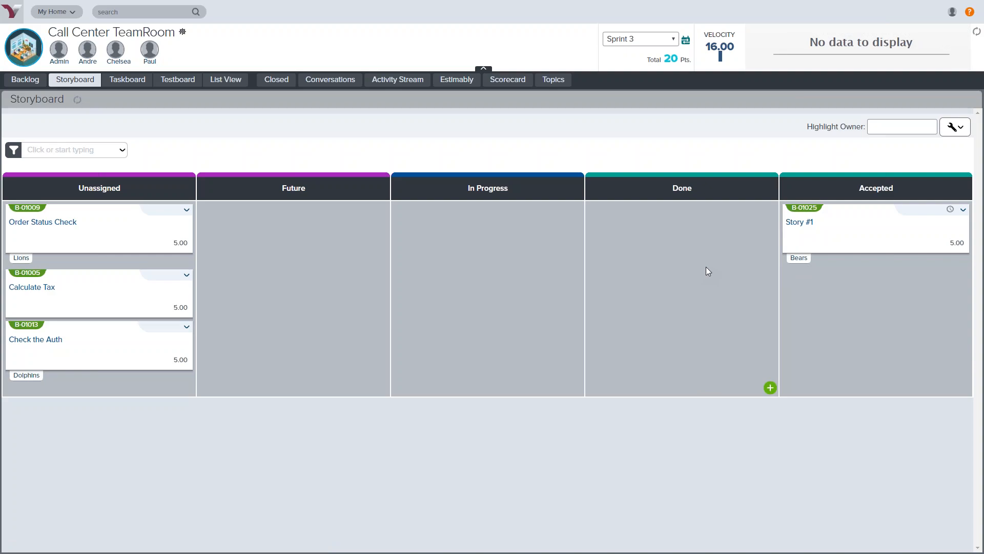
Step: Open Story #1's parent feature, inspect its progress, and open its parent, Epic to make customers happy
left_click(800, 222)
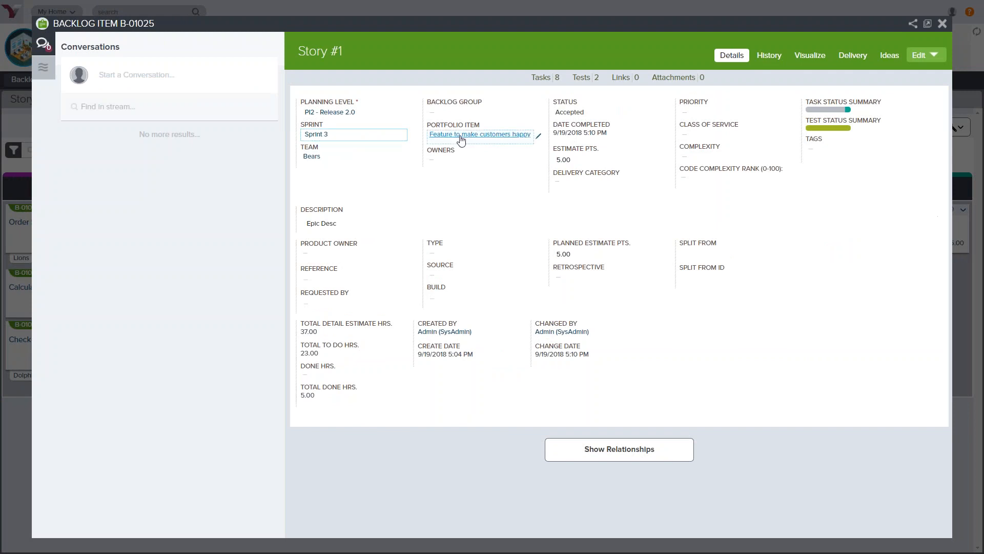
mouse_move(461, 139)
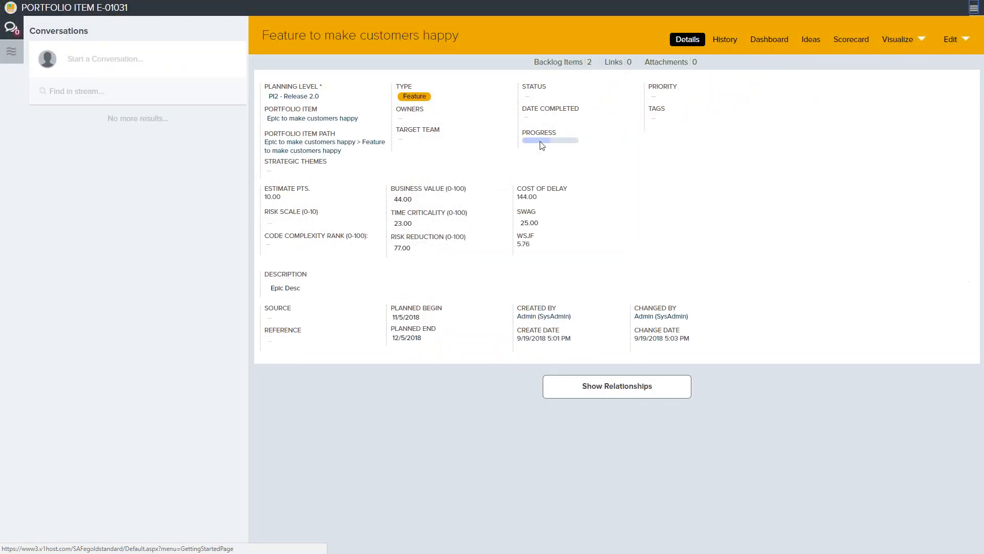
mouse_move(543, 145)
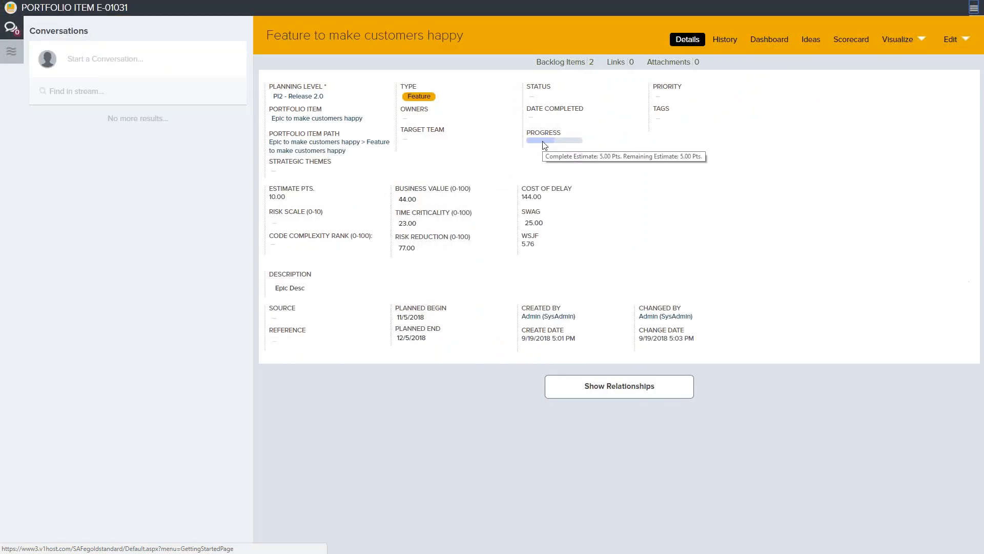
left_click(327, 120)
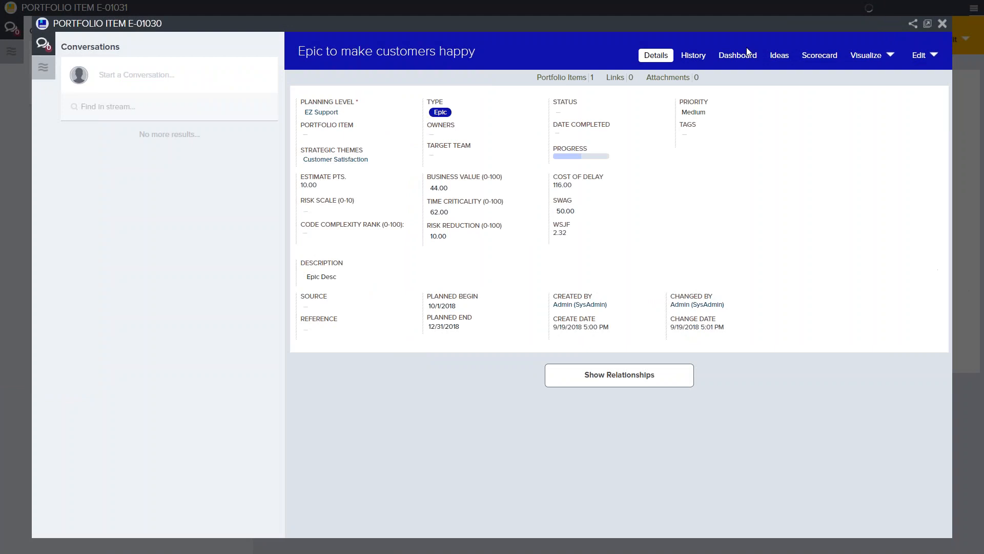
Step: Review the epic's Scorecard by team and switch its breakdown to planning levels
left_click(821, 61)
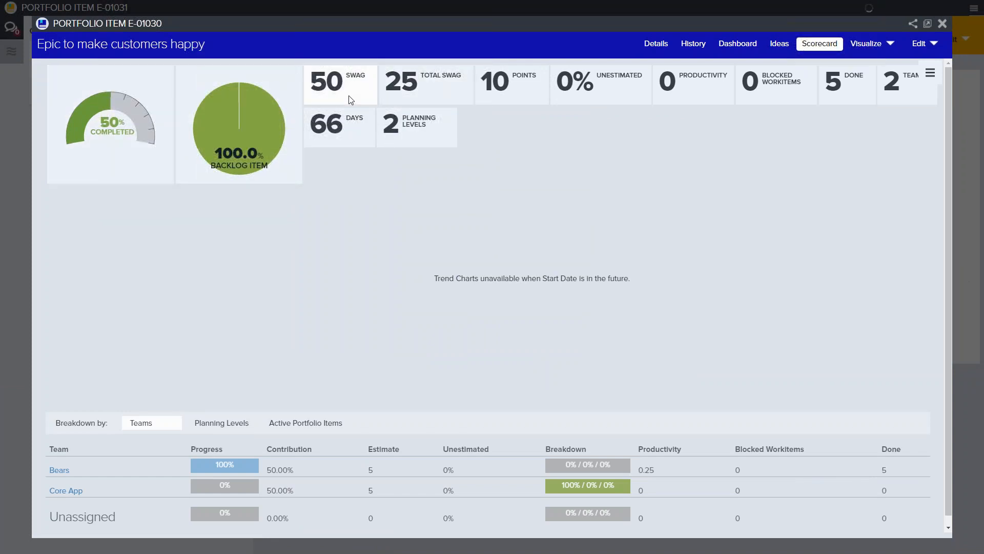
scroll(539, 292, "down", 1)
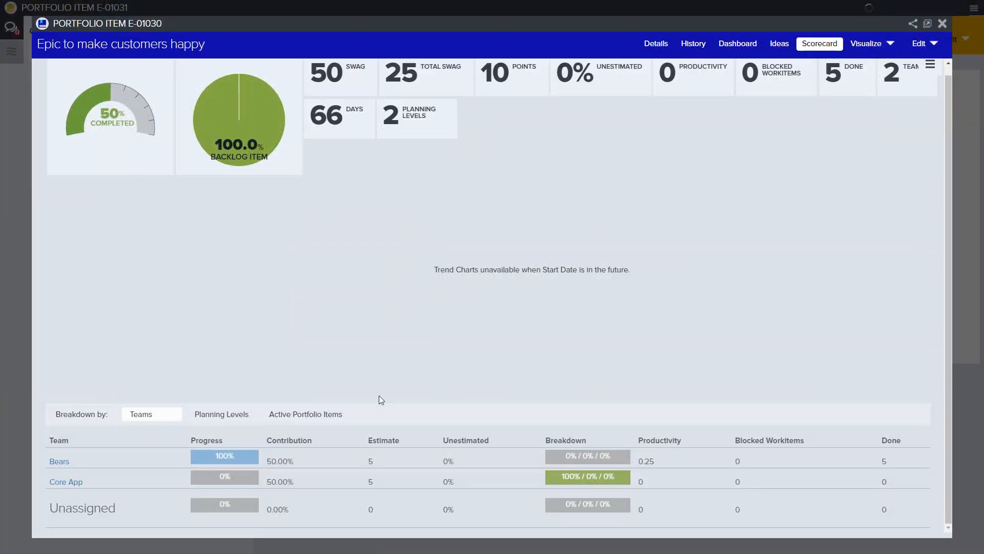
left_click(226, 414)
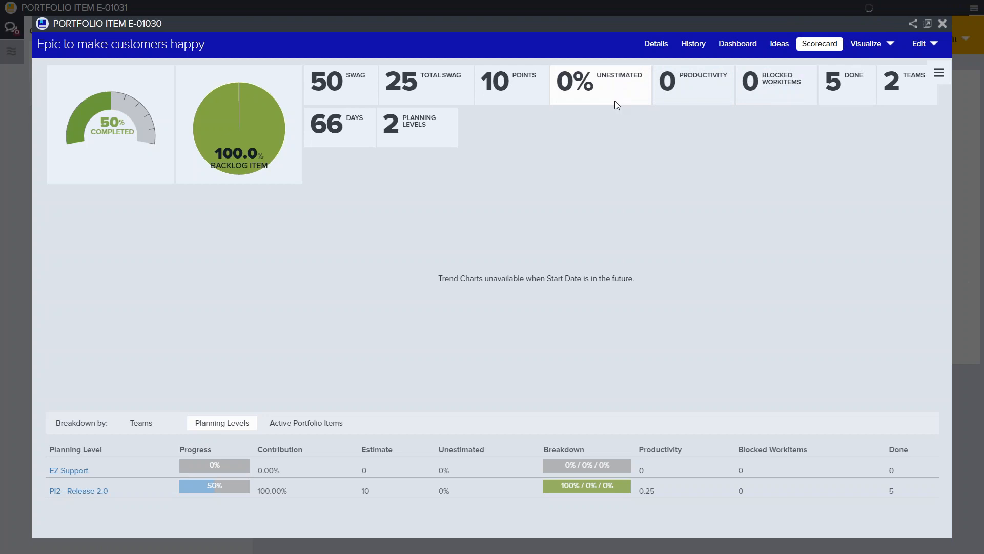
Step: View the epic's Dashboard and expand EZ Support, Retail Products and Call Center under Delivery Planning Levels
left_click(741, 46)
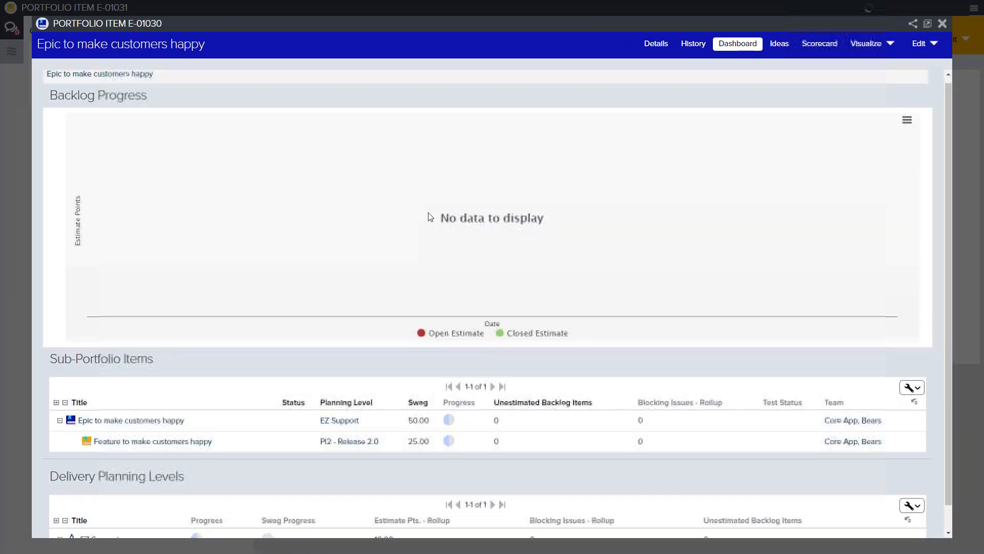
scroll(429, 215, "down", 1)
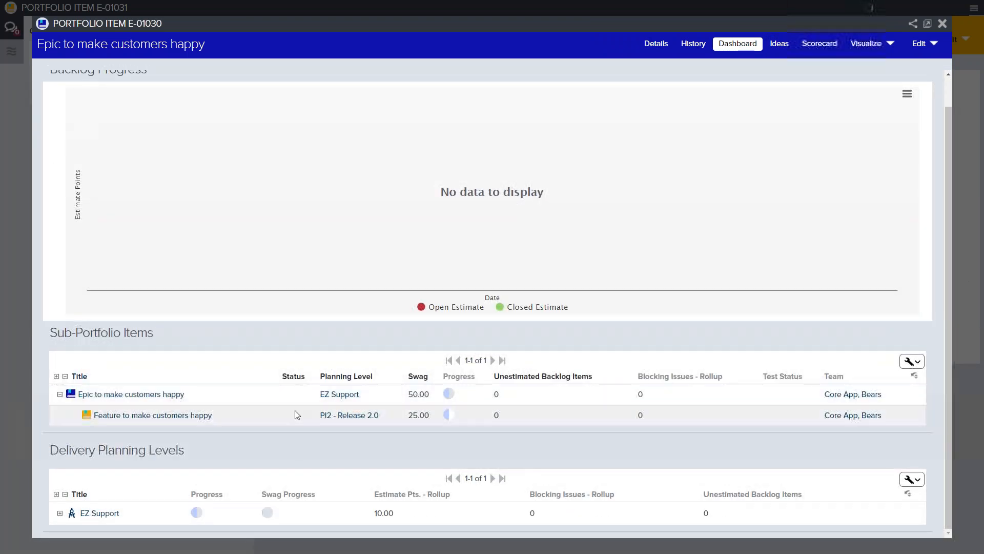
left_click(60, 513)
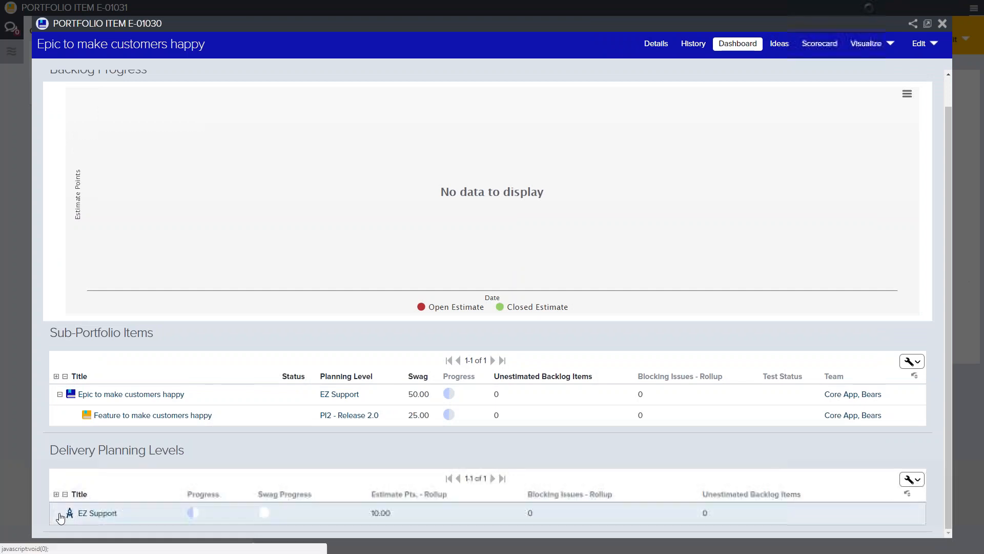
scroll(193, 448, "down", 1)
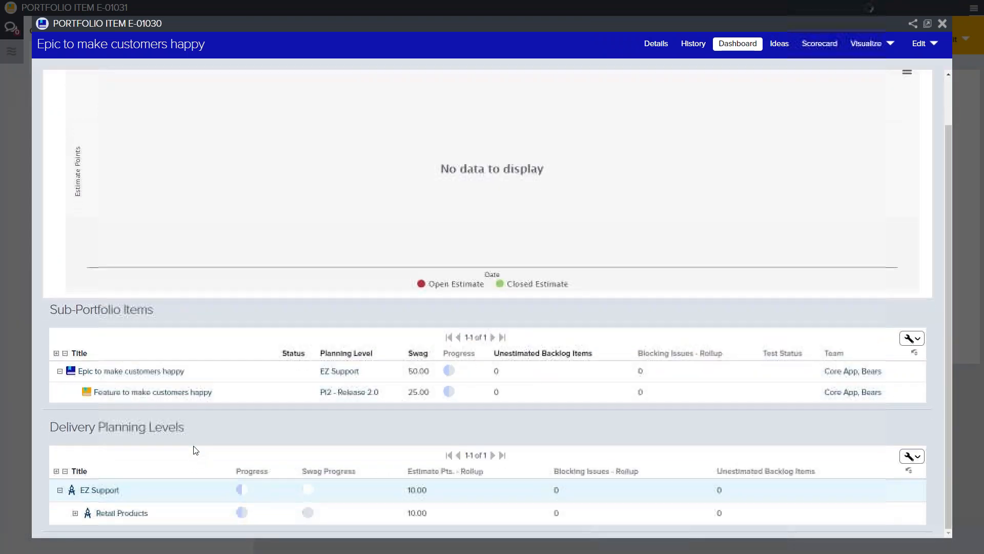
left_click(75, 513)
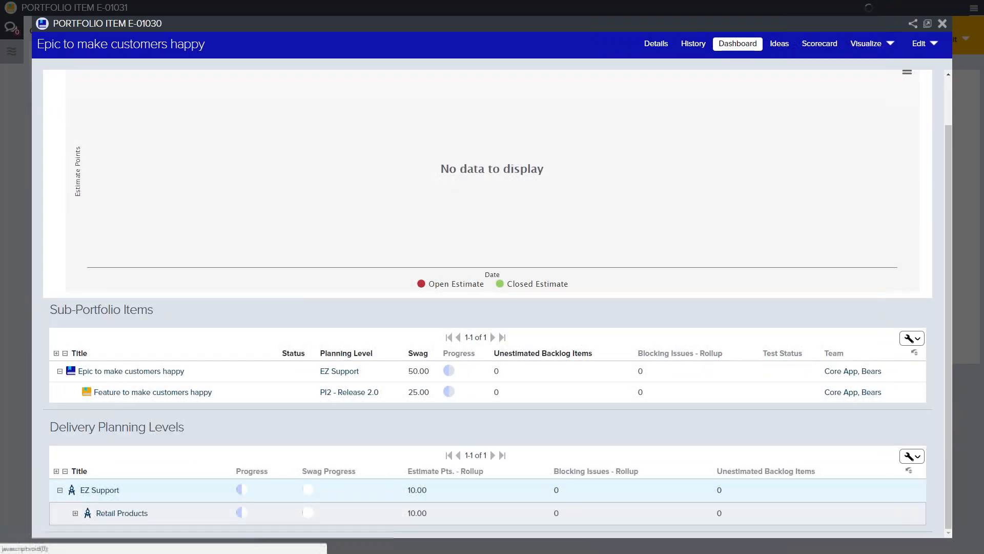
scroll(167, 502, "down", 1)
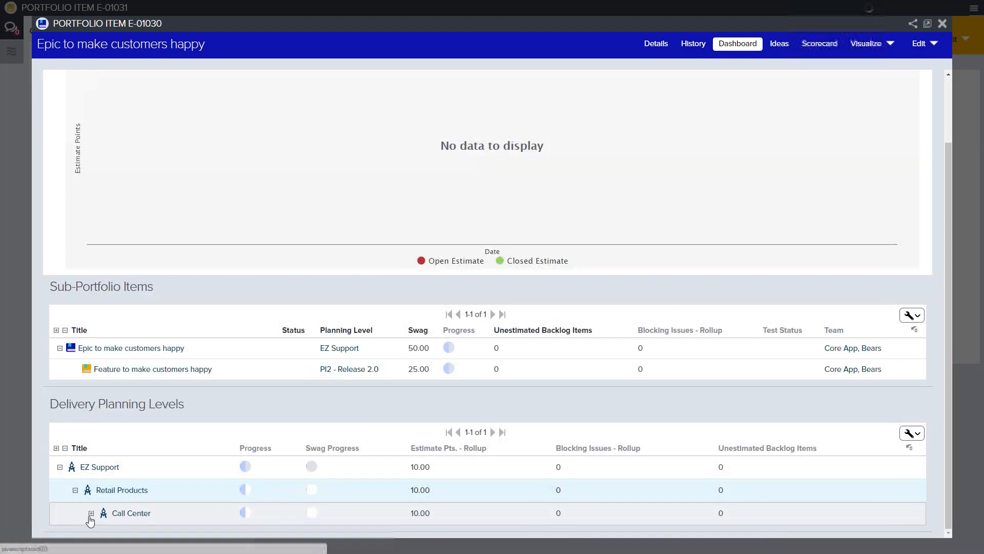
left_click(91, 513)
scroll(146, 510, "down", 1)
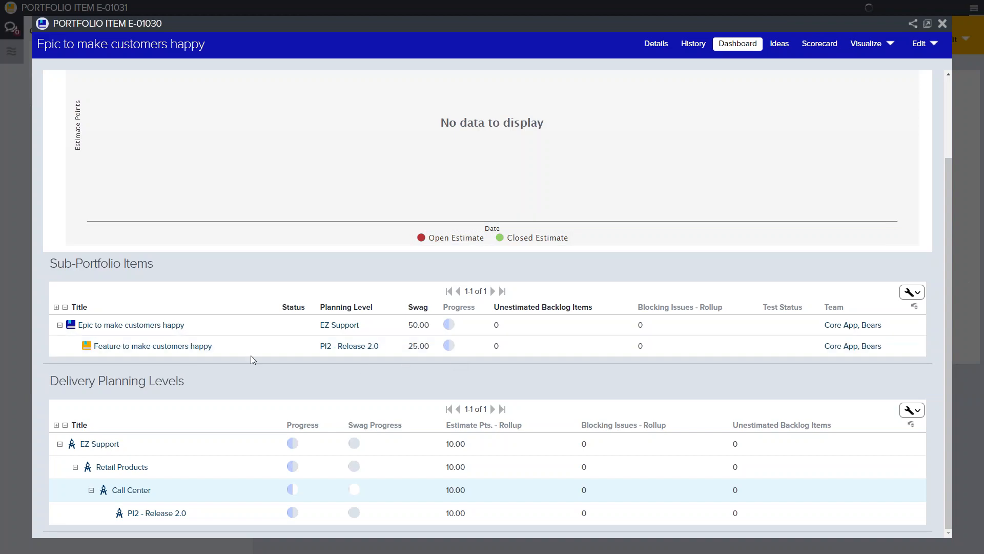
Step: Open Story #2 from the backlog items of Feature to make customers happy
left_click(170, 347)
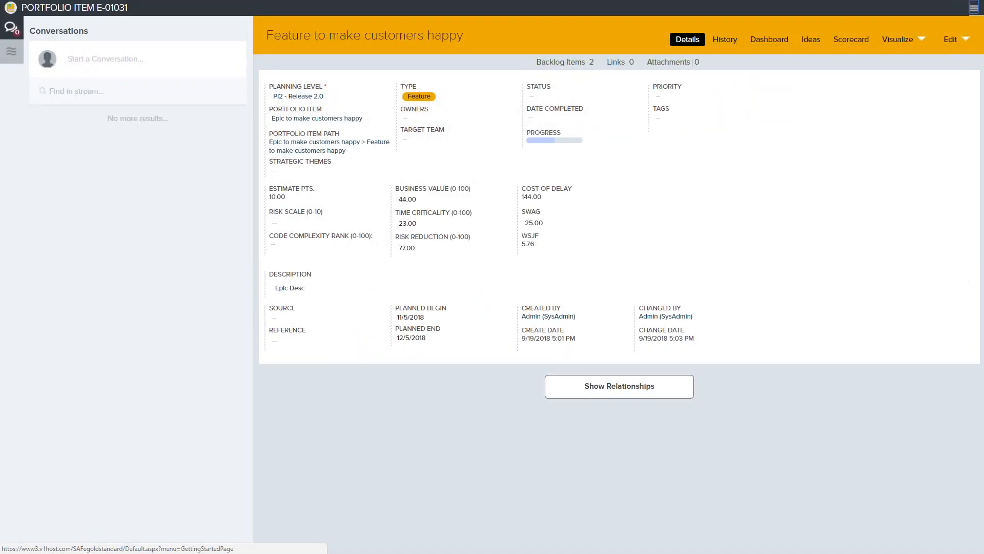
left_click(567, 63)
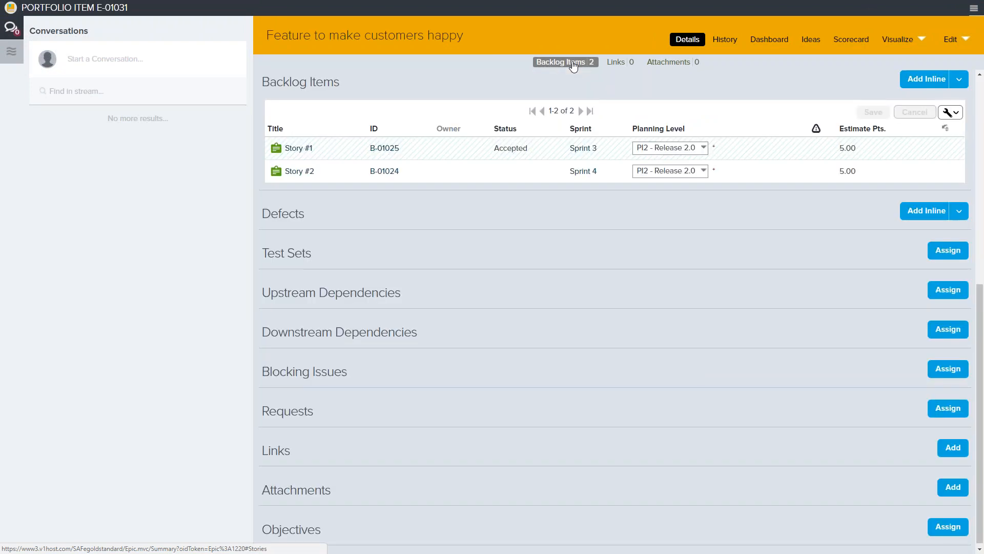
left_click(303, 175)
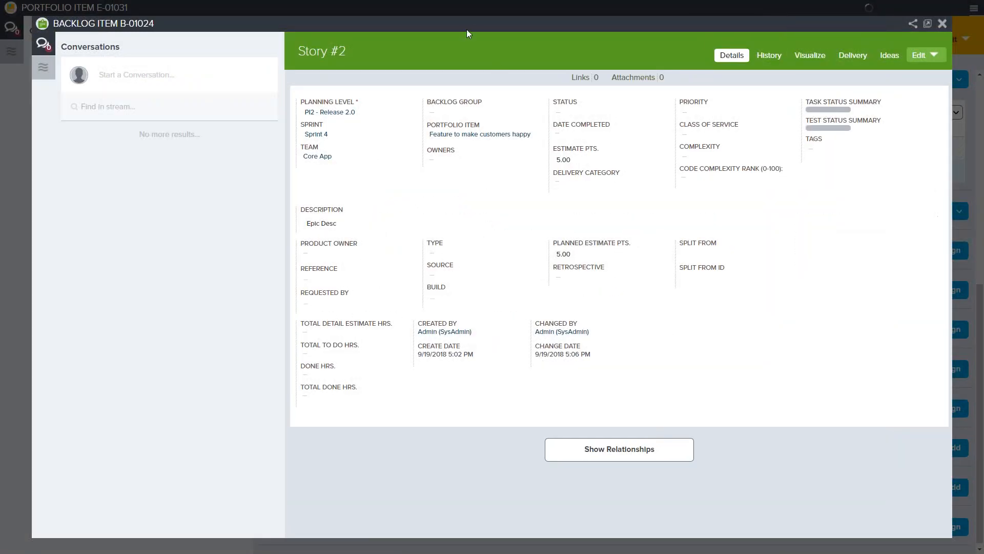
Step: Show Story #2's relationships, find items matching "Story", and assign Story #1 as an upstream dependency
left_click(614, 455)
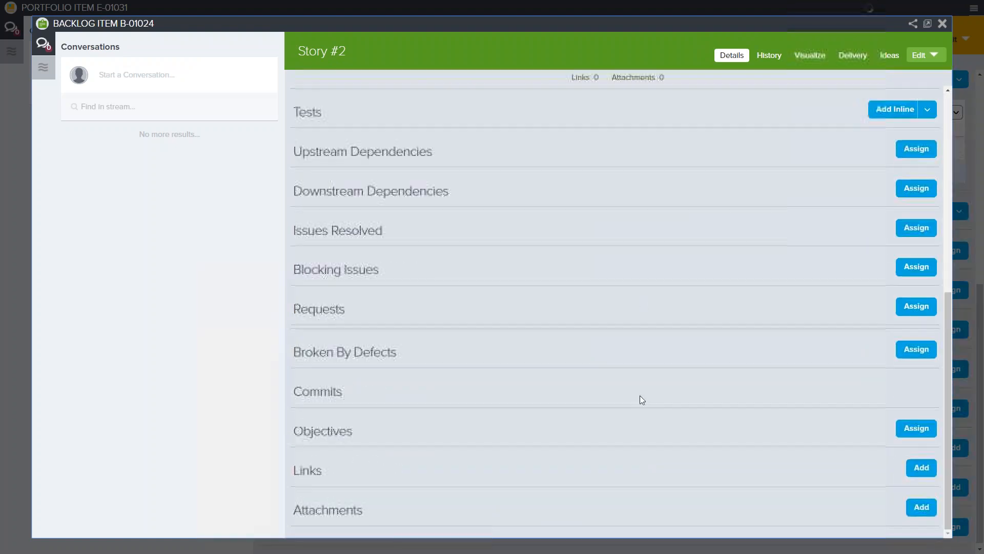
left_click(918, 149)
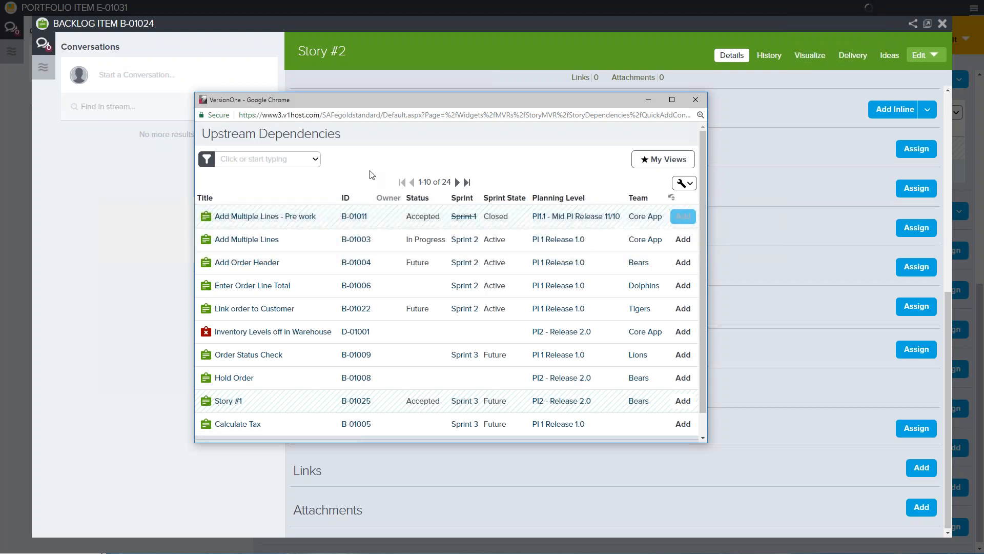
left_click(268, 158)
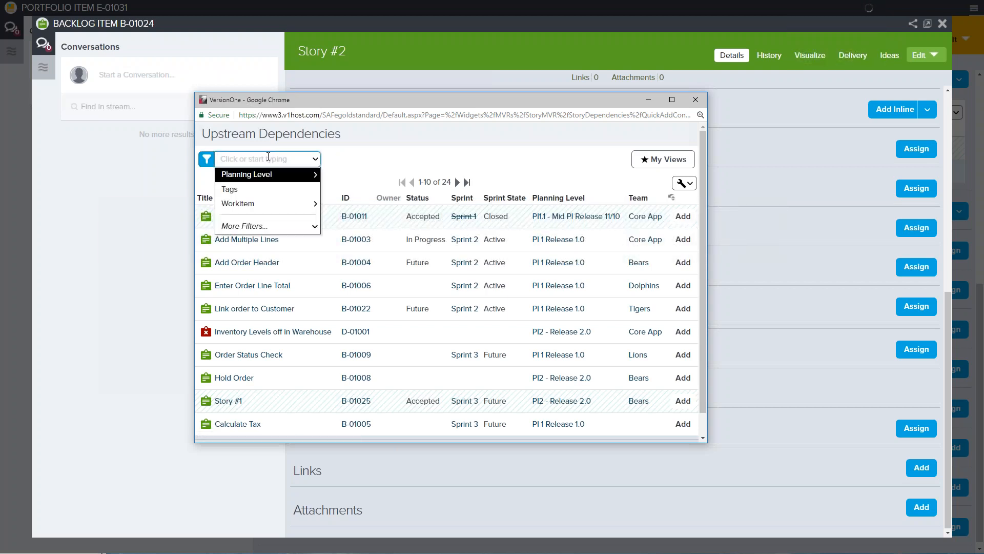
type("Store")
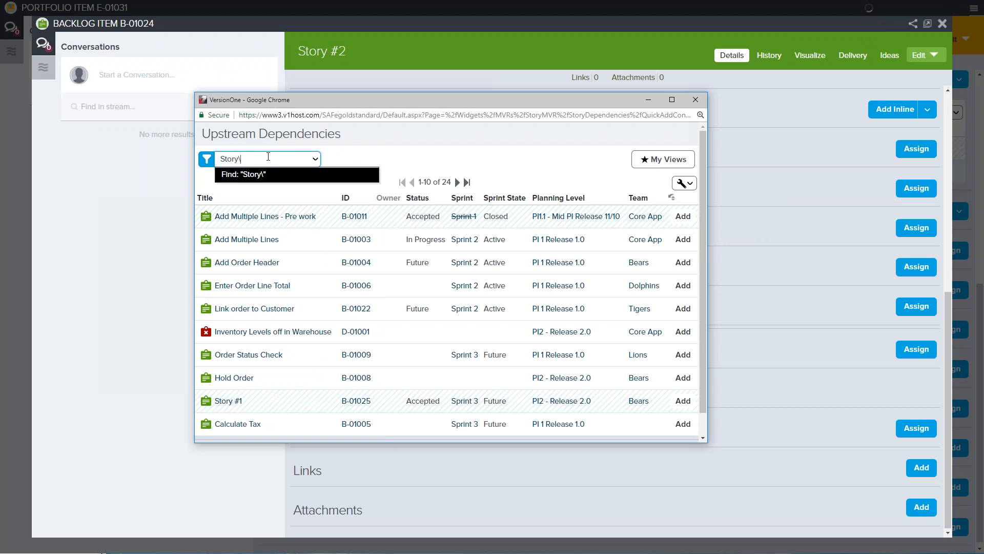
key("Return")
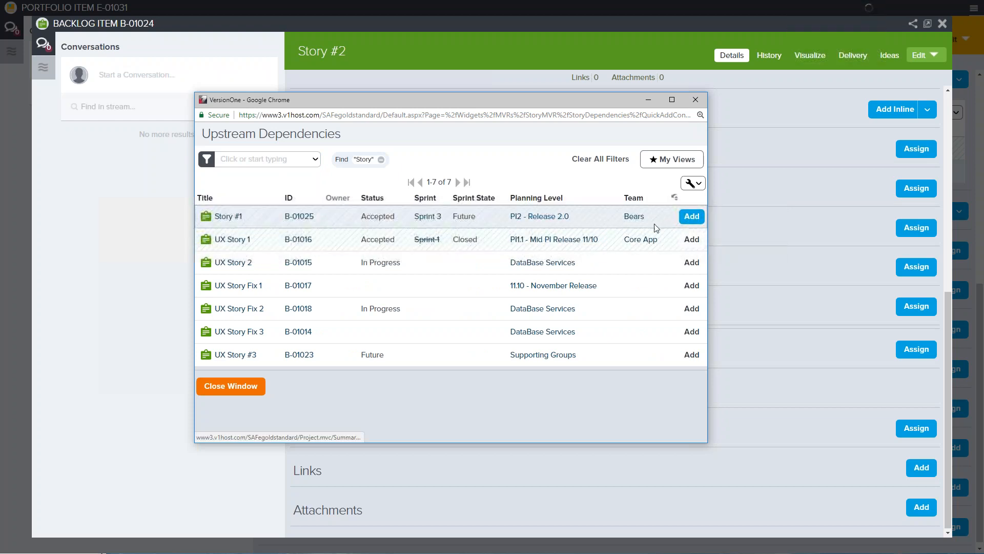
left_click(690, 217)
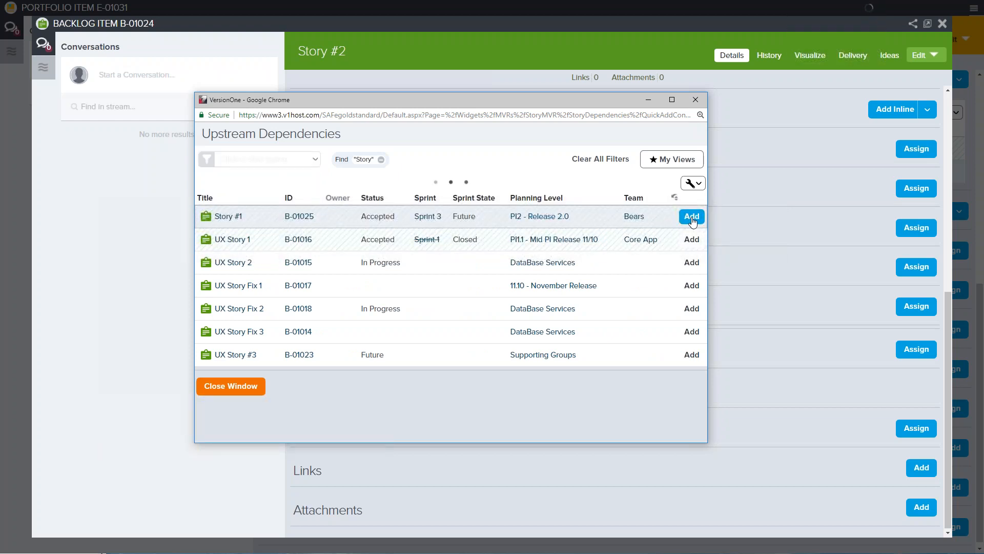
left_click(695, 101)
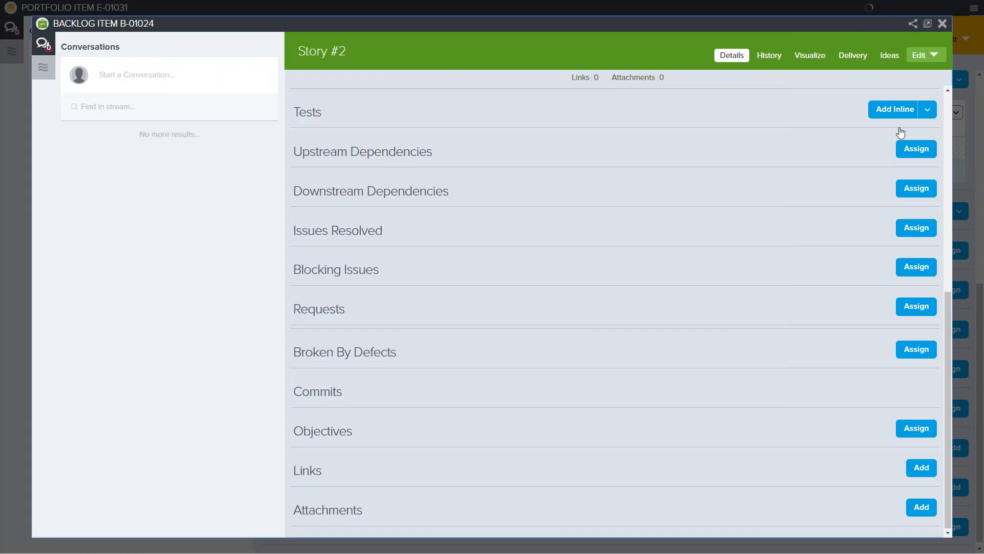
Step: Visualize Story #2's relationships and move Story #1 away from the other nodes so the dependency line is clear
left_click(811, 55)
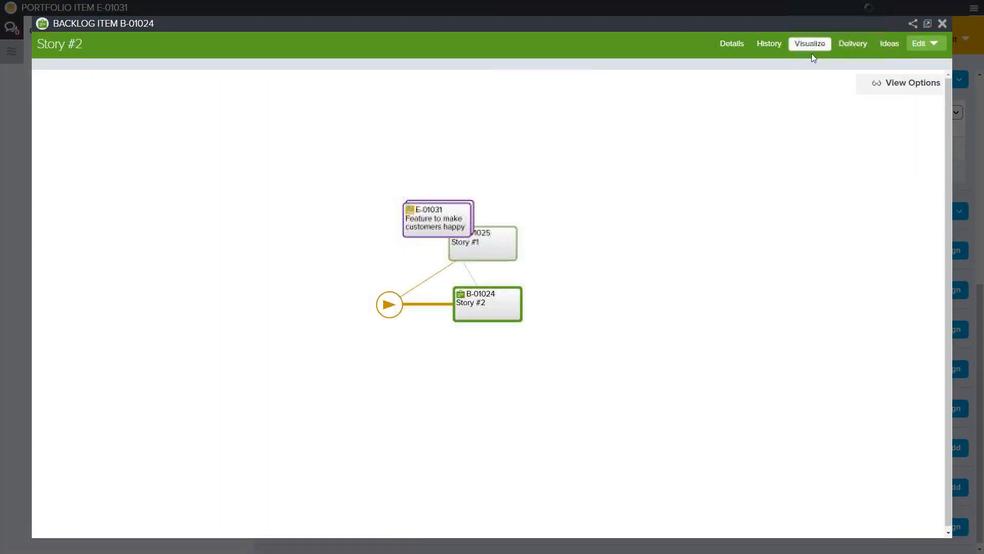
left_click_drag(511, 252, 311, 286)
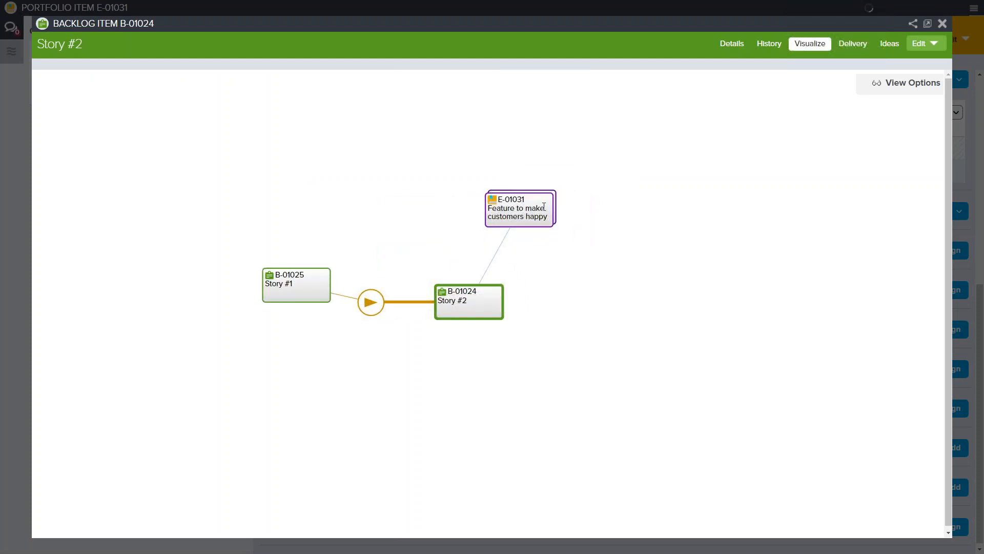
Step: Trace Story #2 up through its feature and Epic to make customers happy to the Customer Satisfaction theme, and view the theme's Scorecard
left_click(539, 204)
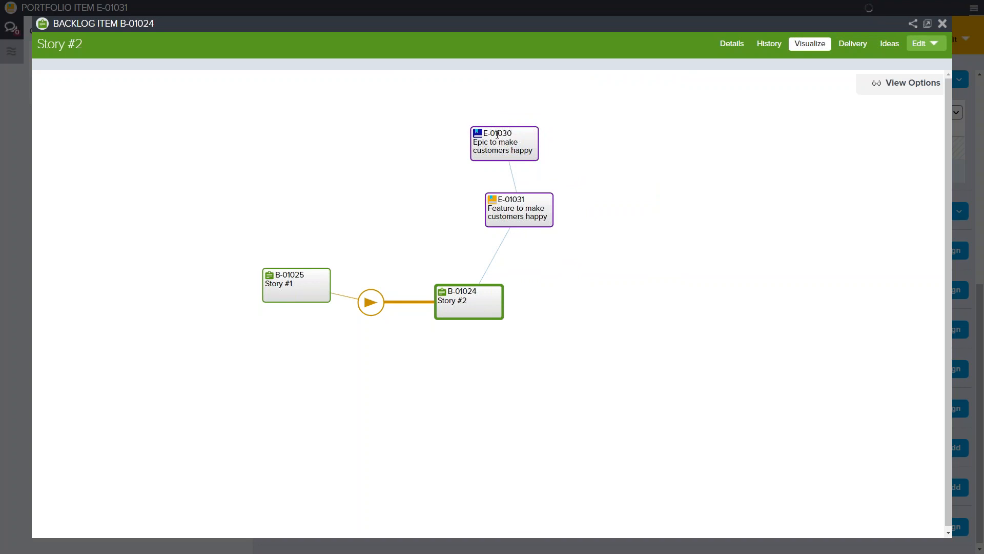
mouse_move(500, 132)
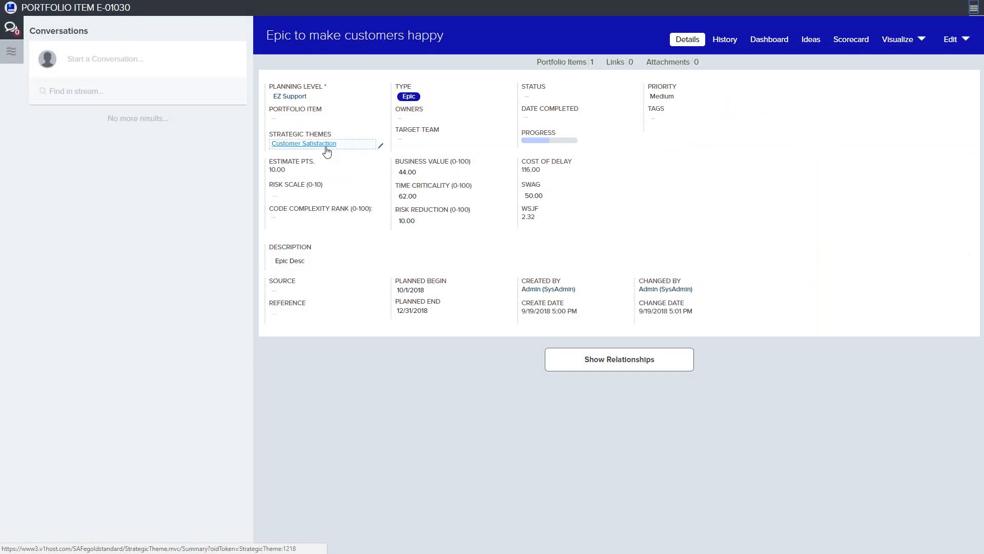
left_click(327, 145)
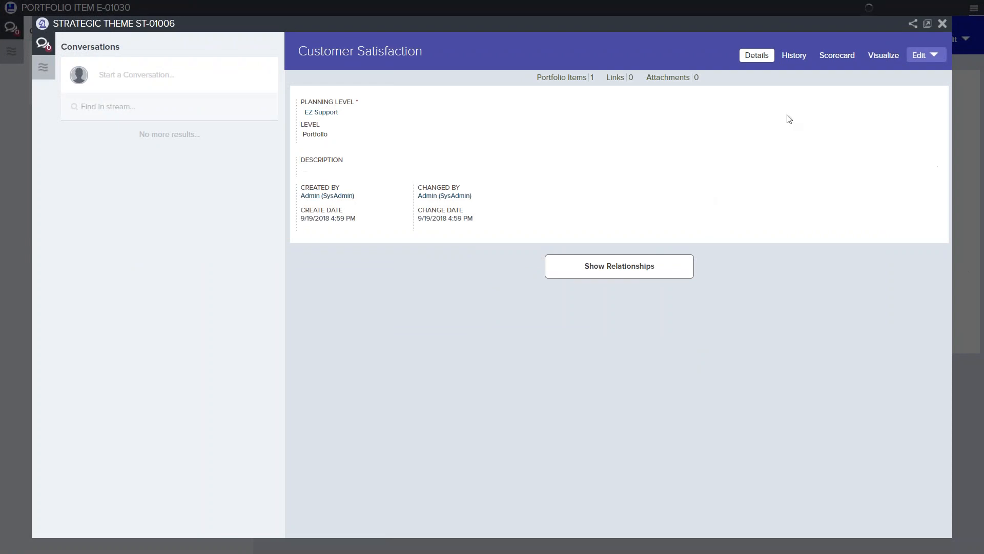
left_click(838, 55)
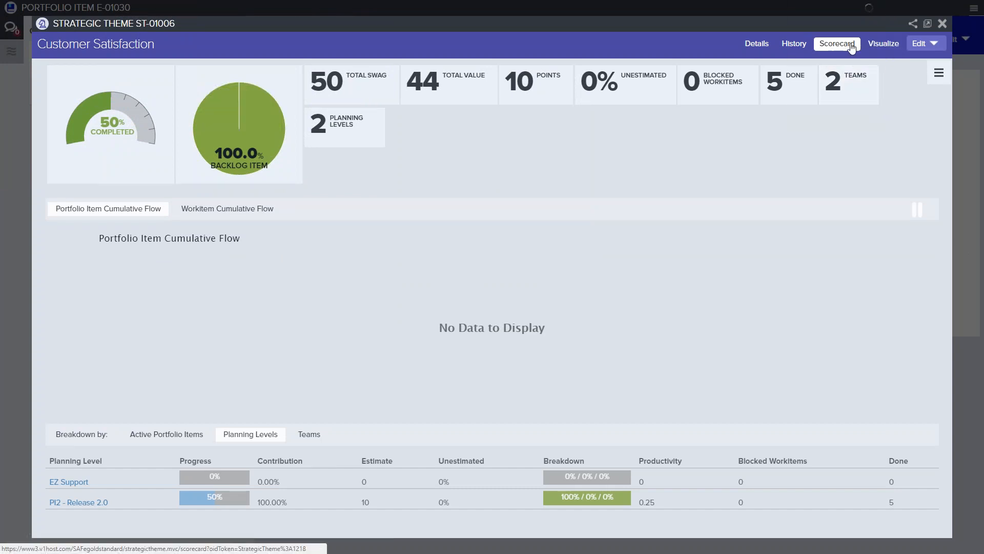
Step: Visualize the Customer Satisfaction theme's hierarchy and drill into the feature ring E-01031
left_click(883, 45)
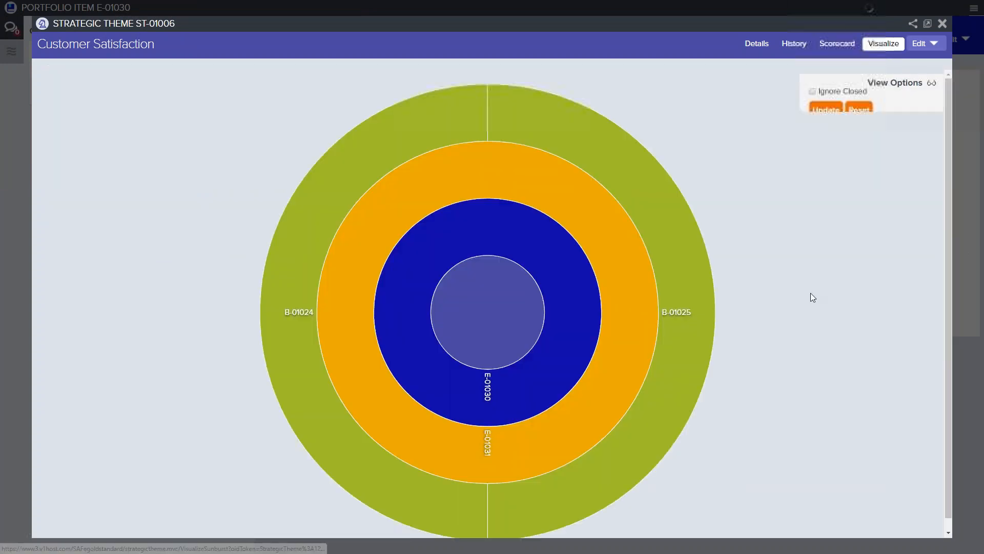
mouse_move(472, 307)
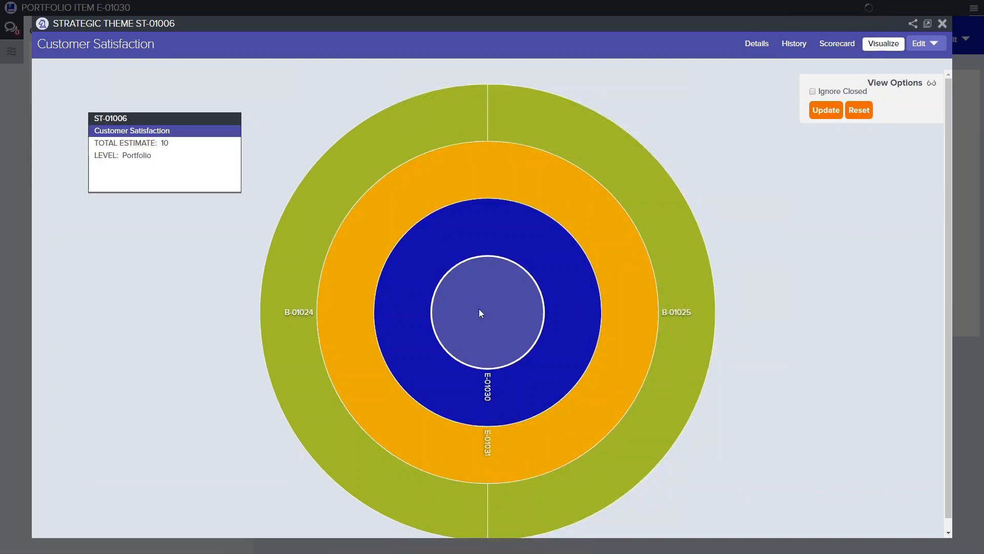
left_click(615, 363)
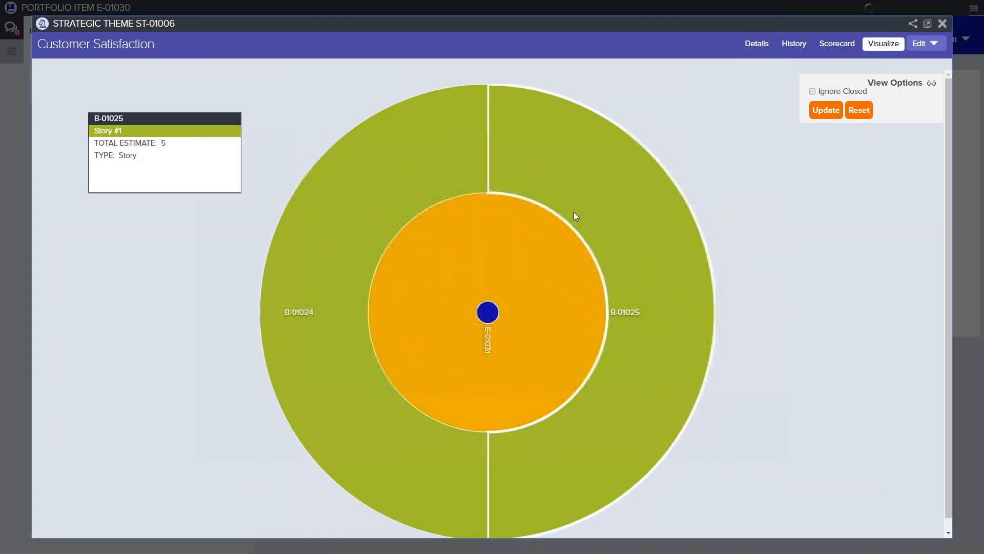
Step: Update the theme's visualization to ignore closed items, and close the Customer Satisfaction theme after reviewing it
left_click(812, 91)
left_click(825, 112)
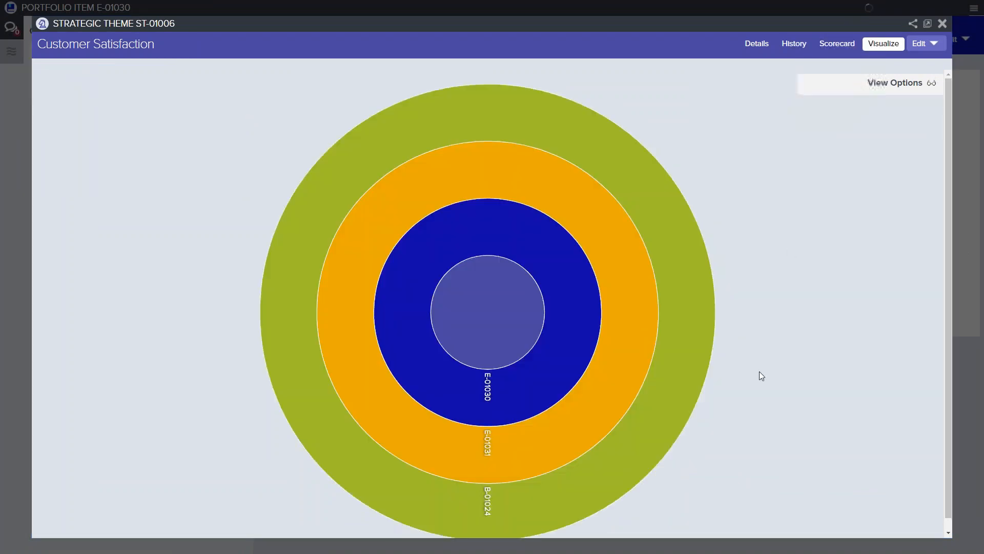
mouse_move(704, 306)
left_click(942, 23)
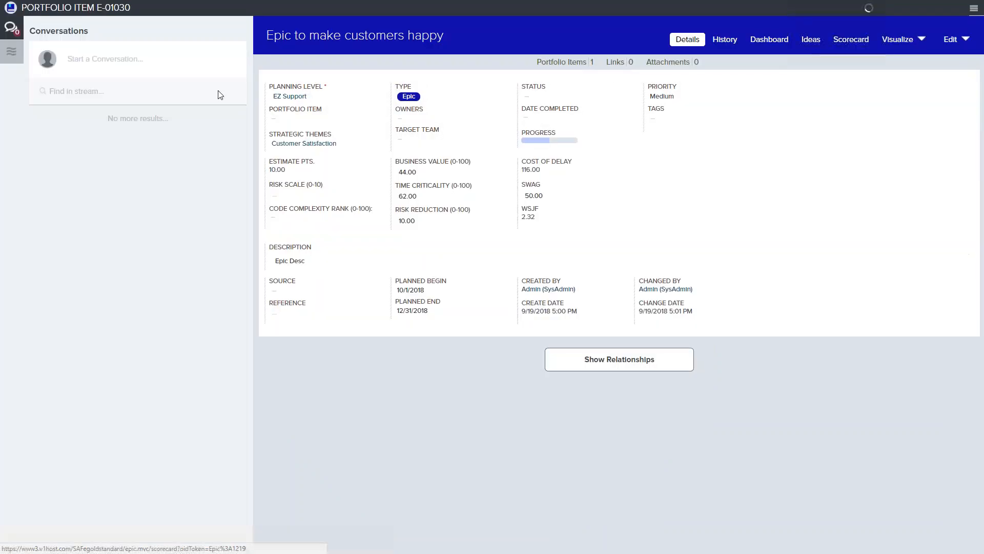
Step: Leave the epic for the My Home page and show the Team planning, tracking, review and TeamRooms options
left_click(975, 10)
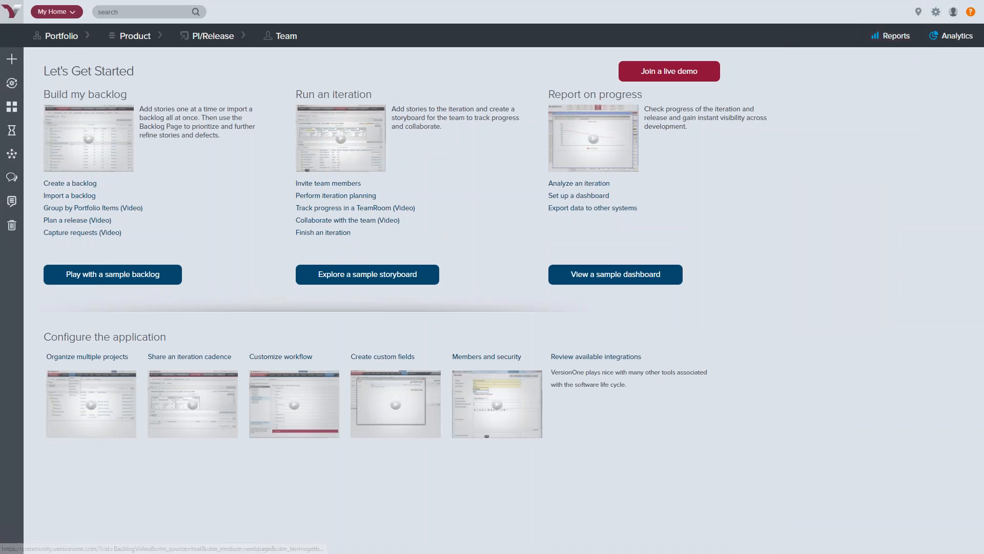
mouse_move(288, 39)
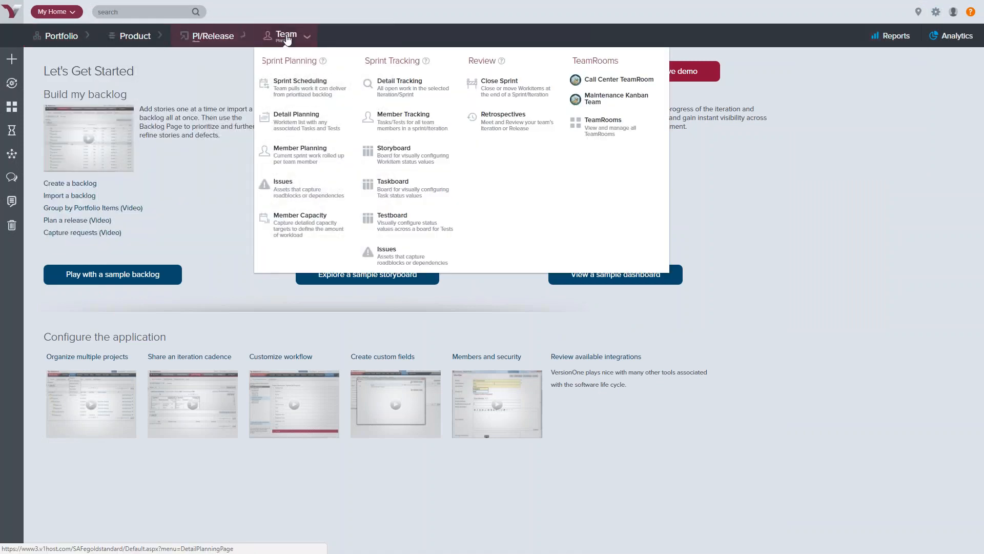